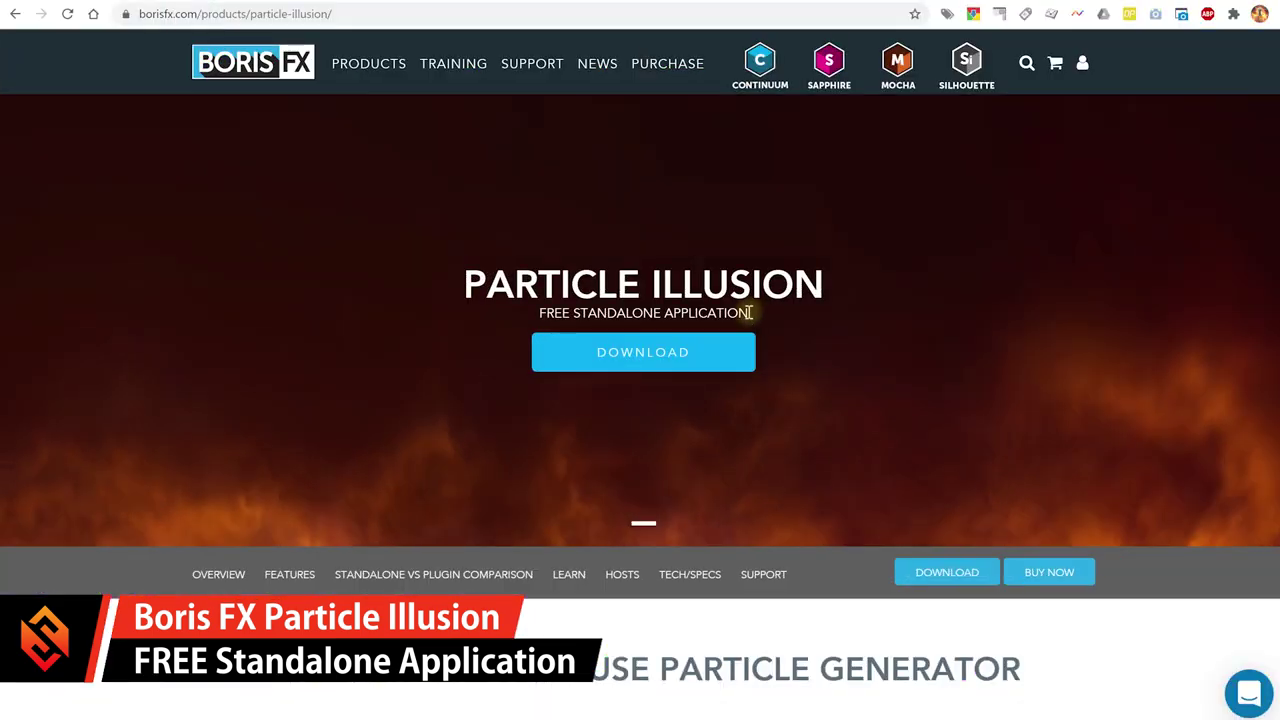
{"action": "left_click_drag", "start_coordinate": [749, 313], "coordinate": [540, 312]}
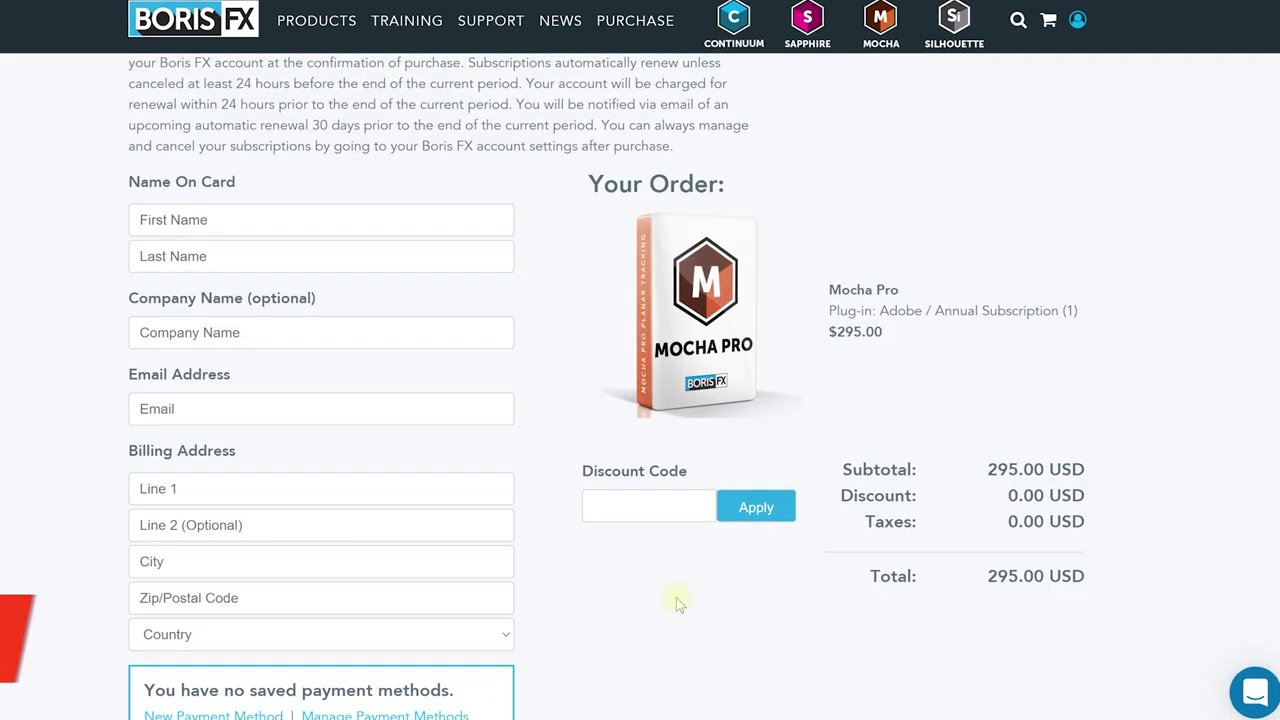
Apply the discount code surfacedstudio to the Mocha Pro order
{"action": "left_click", "coordinate": [494, 488]}
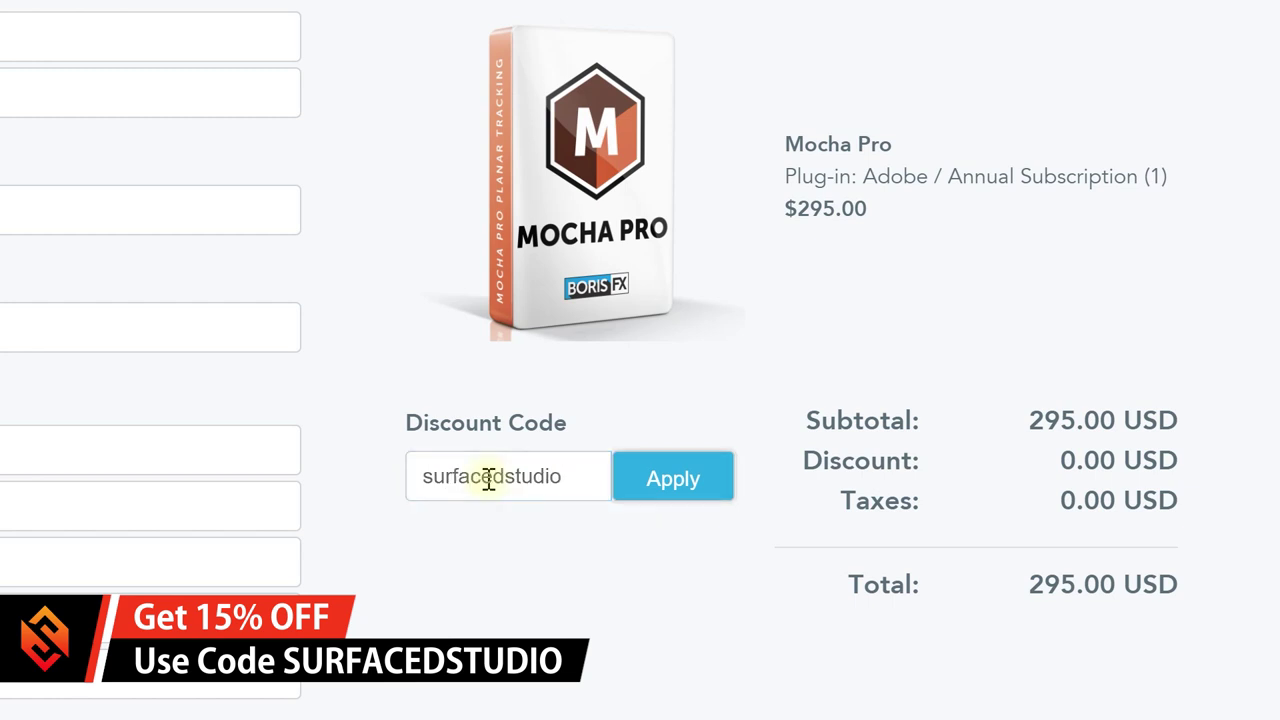
{"action": "key", "text": "Return"}
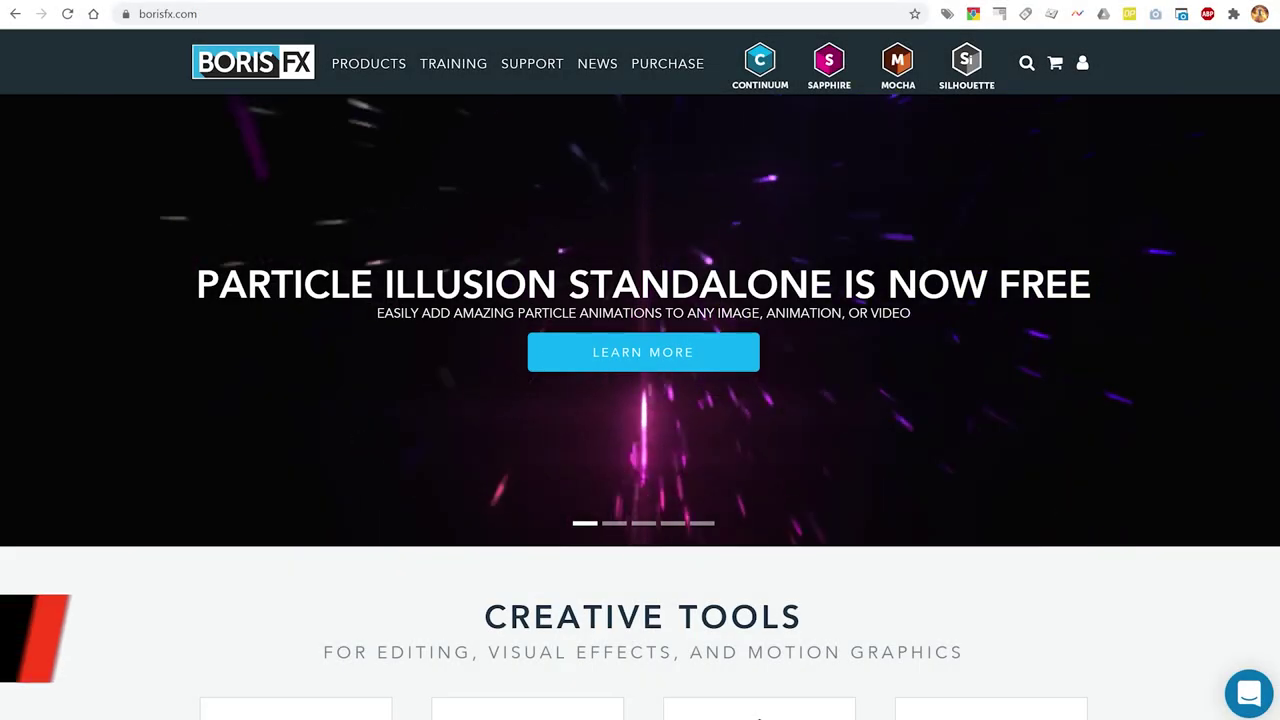
Open the Particle Illusion product page on borisfx.com
{"action": "left_click", "coordinate": [229, 13]}
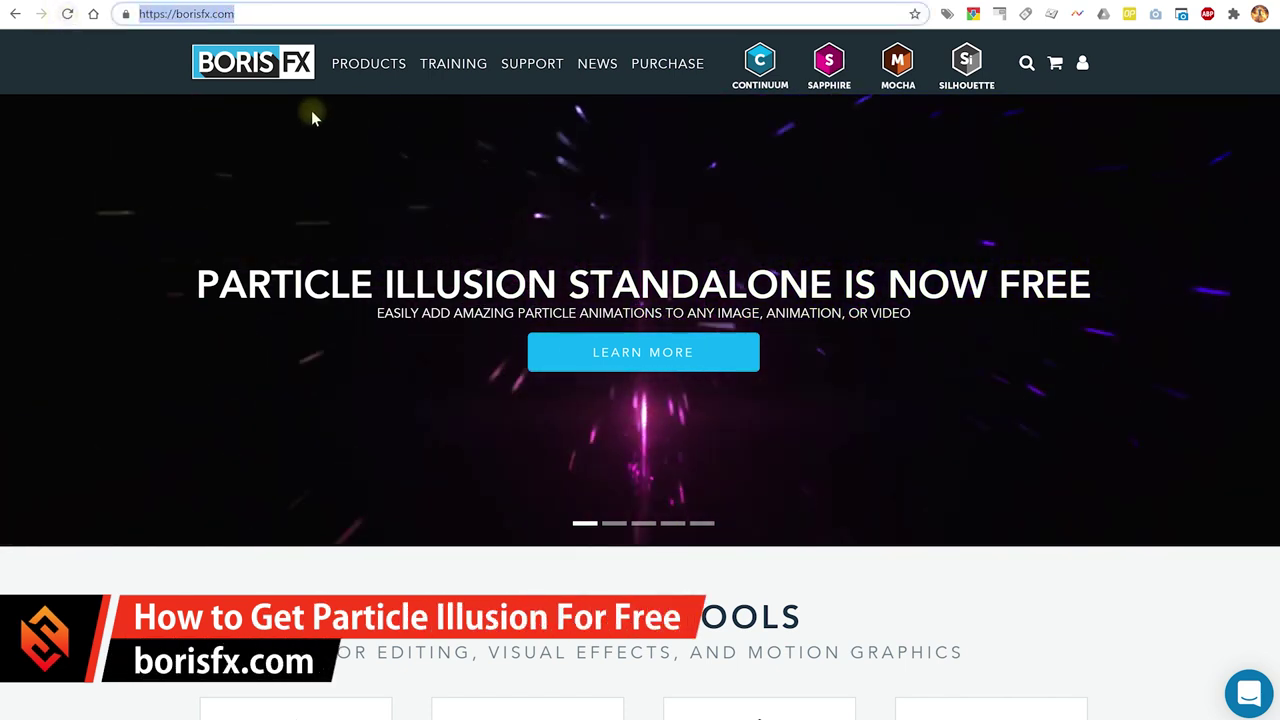
{"action": "mouse_move", "coordinate": [366, 77]}
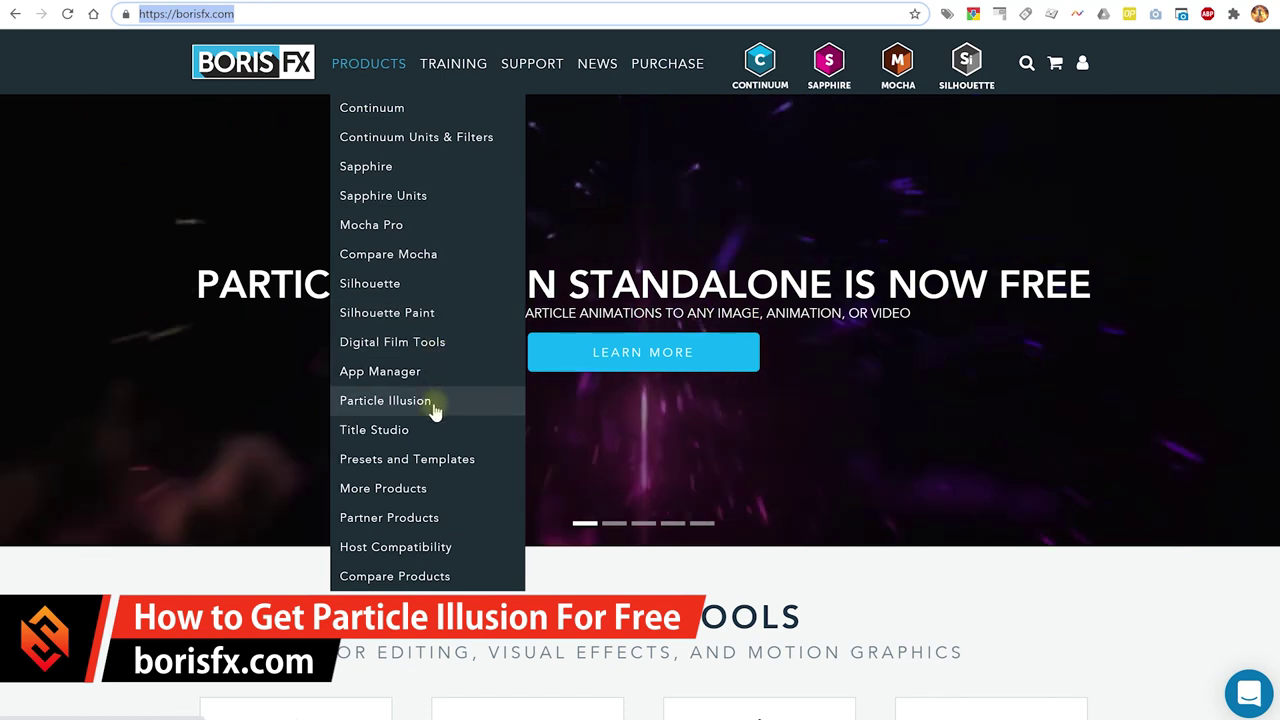
{"action": "left_click", "coordinate": [470, 401]}
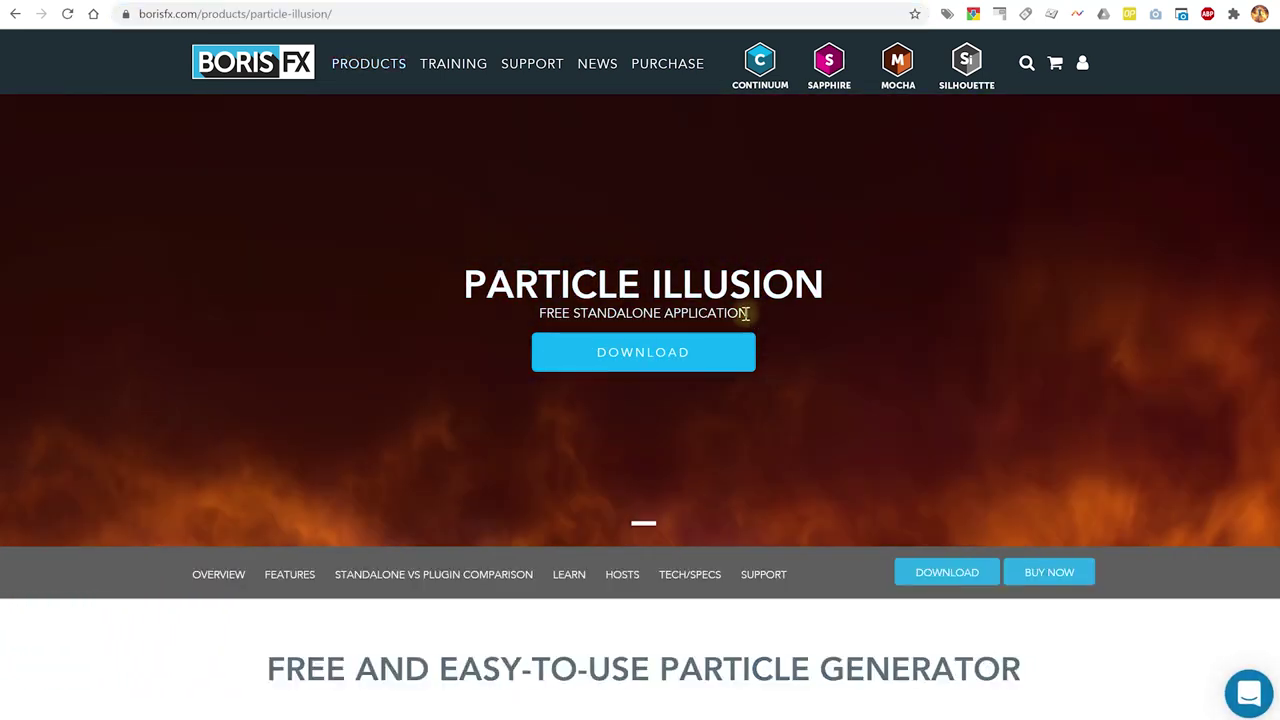
Go to the Particle Illusion downloads and choose the Windows 64-bit version of Boris Particle Illusion 2020.5 Standalone
{"action": "left_click_drag", "start_coordinate": [748, 313], "coordinate": [537, 314]}
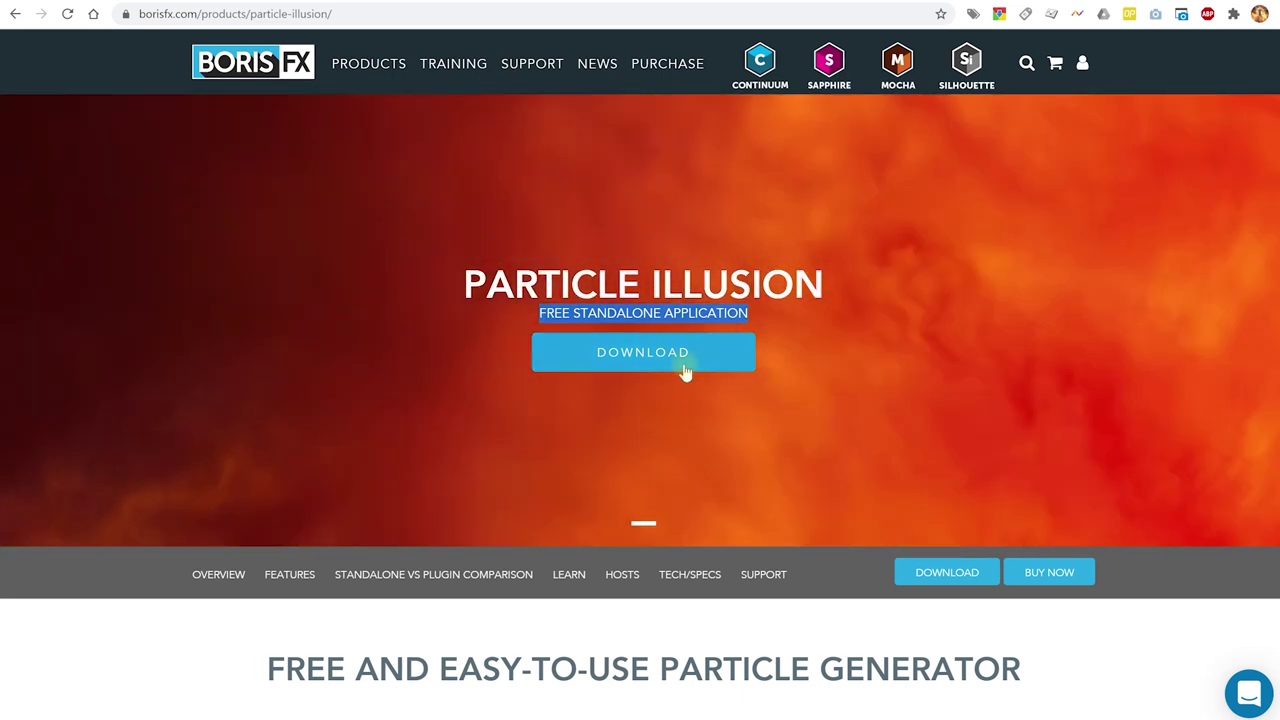
{"action": "left_click", "coordinate": [657, 357]}
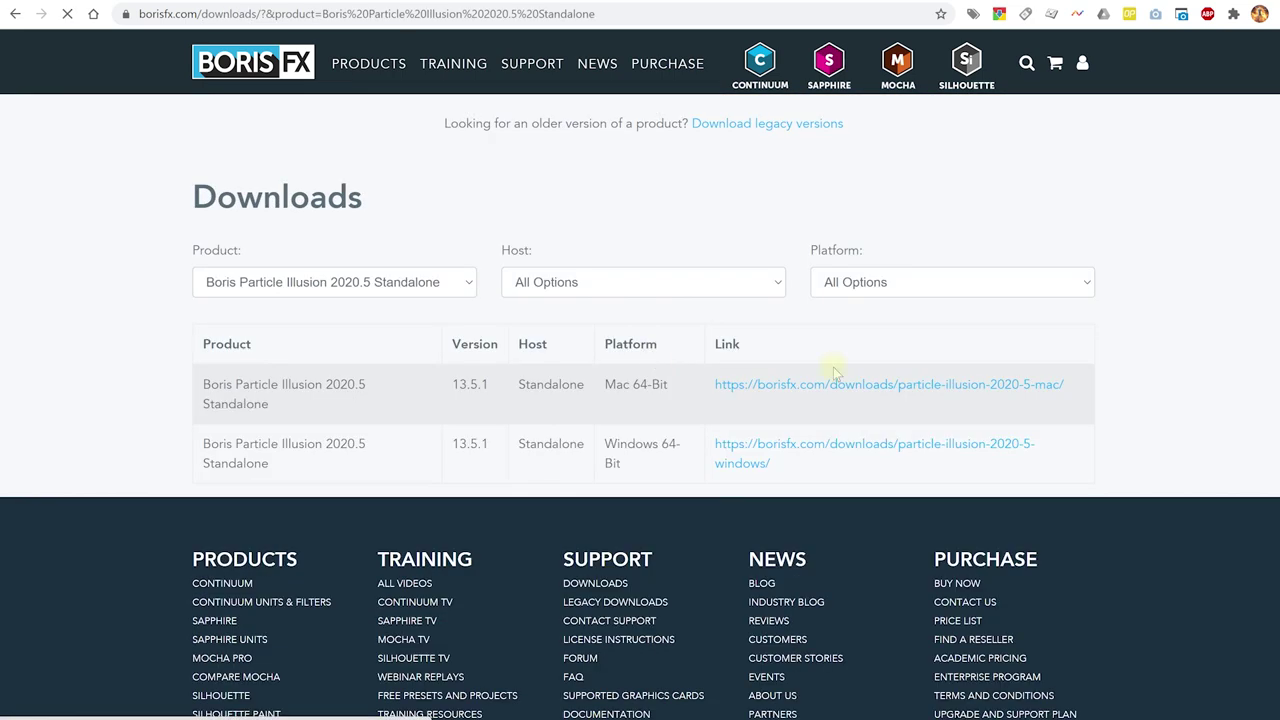
{"action": "scroll", "coordinate": [1183, 353], "scroll_direction": "down", "scroll_amount": 1}
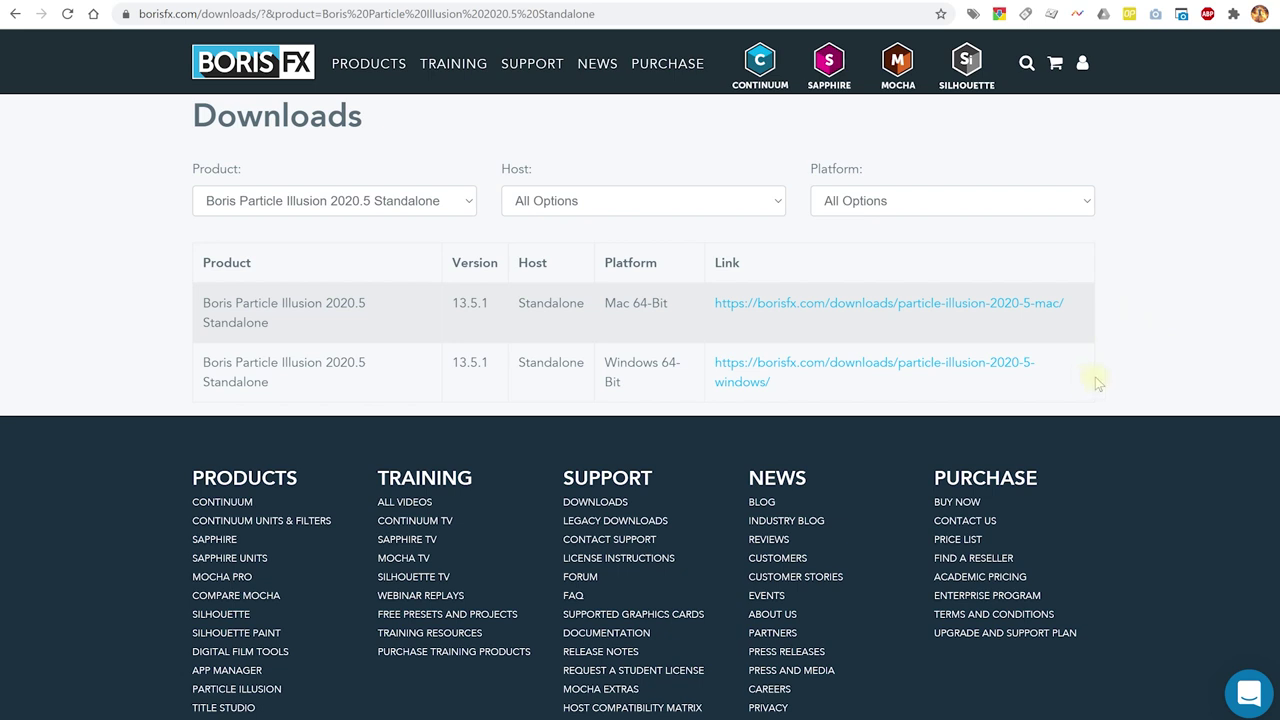
{"action": "left_click", "coordinate": [906, 367]}
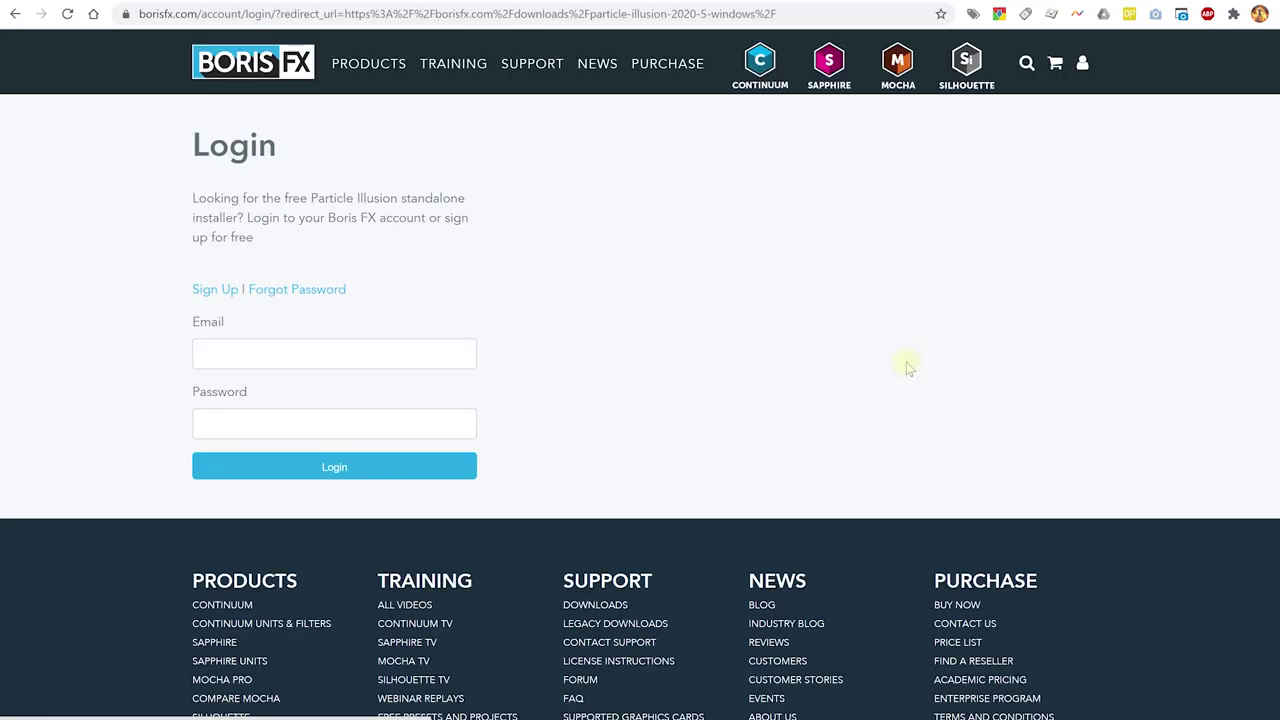
Log in with the account's e-mail and password and download the Particle Illusion Standalone installer for Windows
{"action": "left_click", "coordinate": [455, 345]}
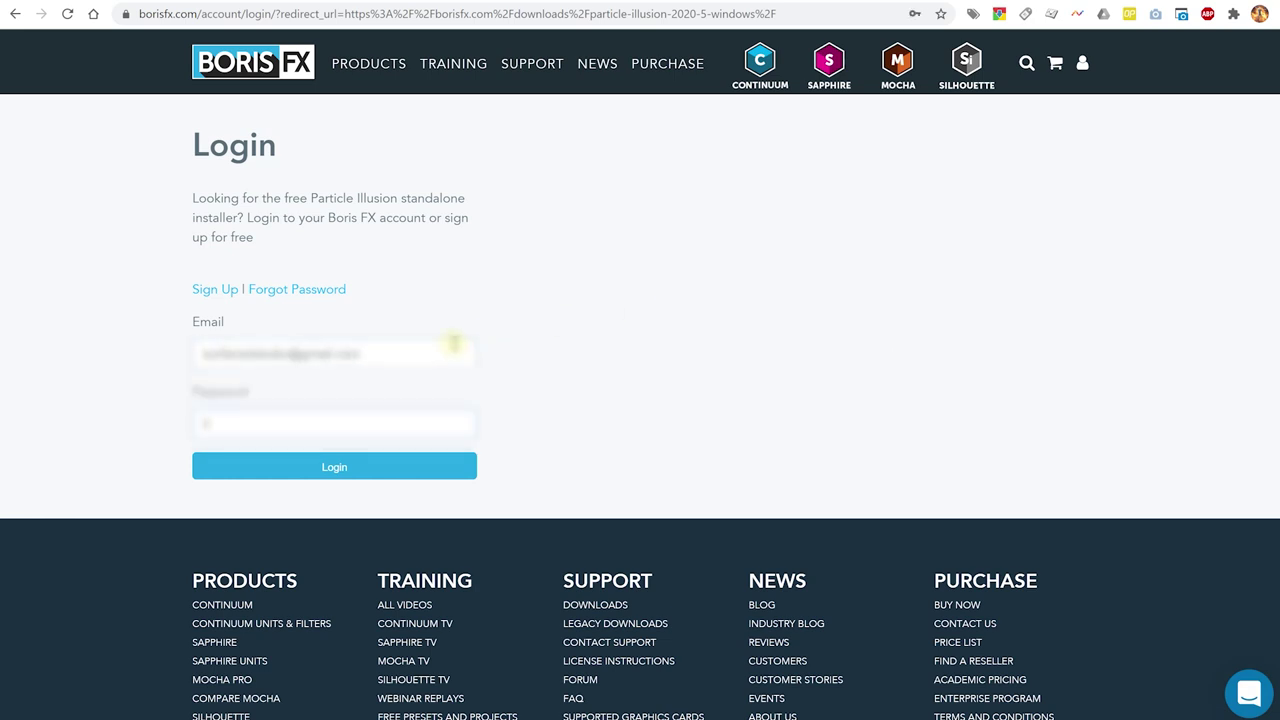
{"action": "key", "text": "Return"}
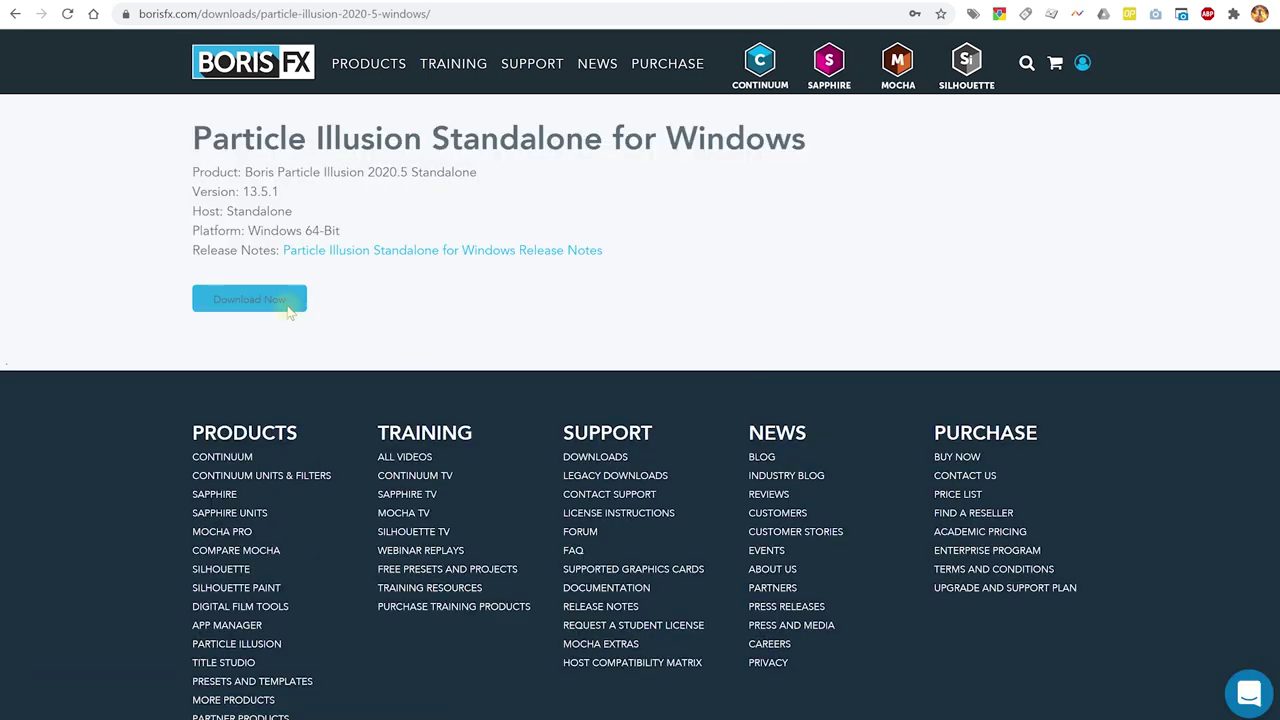
{"action": "left_click", "coordinate": [272, 308]}
{"action": "left_click", "coordinate": [390, 308]}
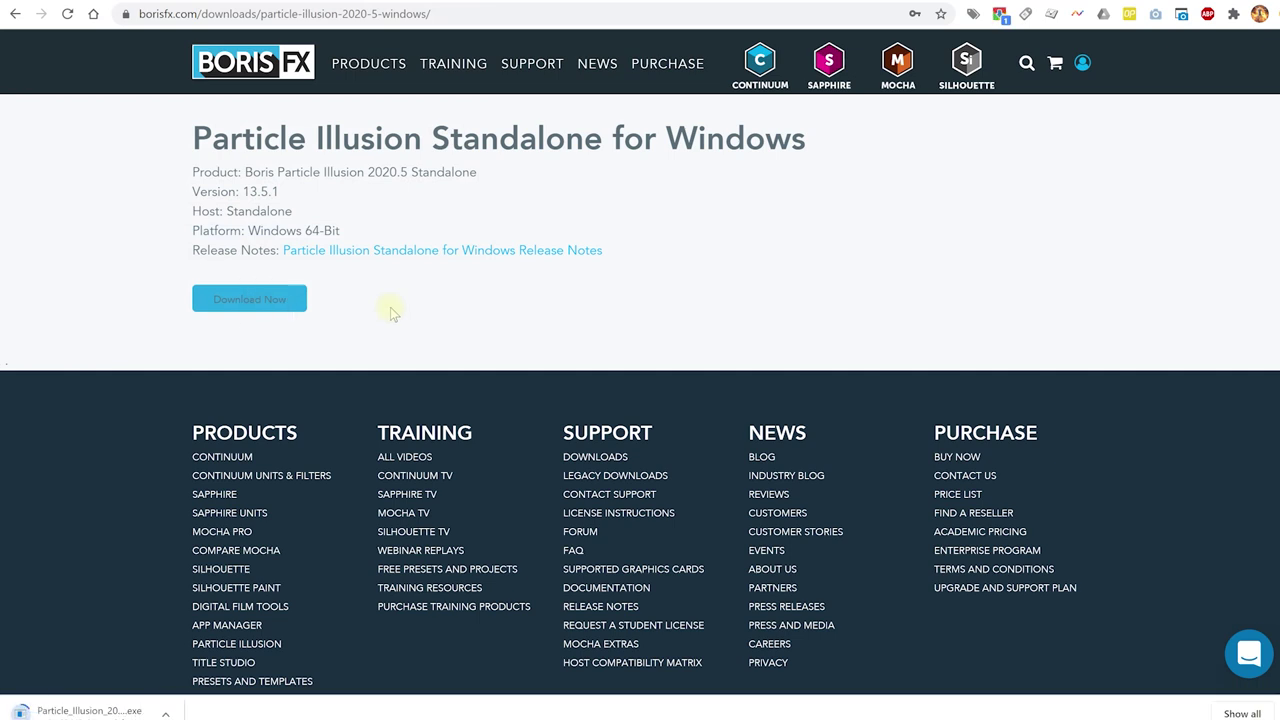
Filter the support downloads by Boris Particle Illusion Particle Emitters and open the Windows 64-bit download link
{"action": "mouse_move", "coordinate": [530, 62]}
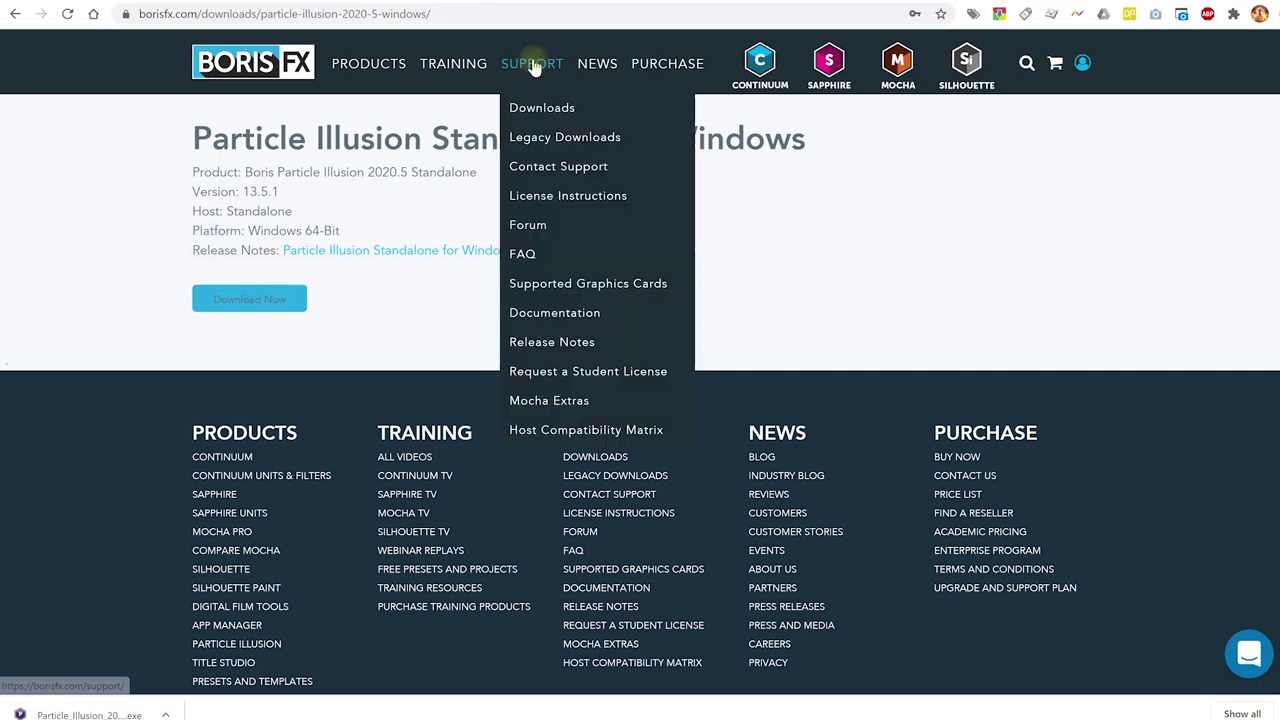
{"action": "left_click", "coordinate": [653, 118]}
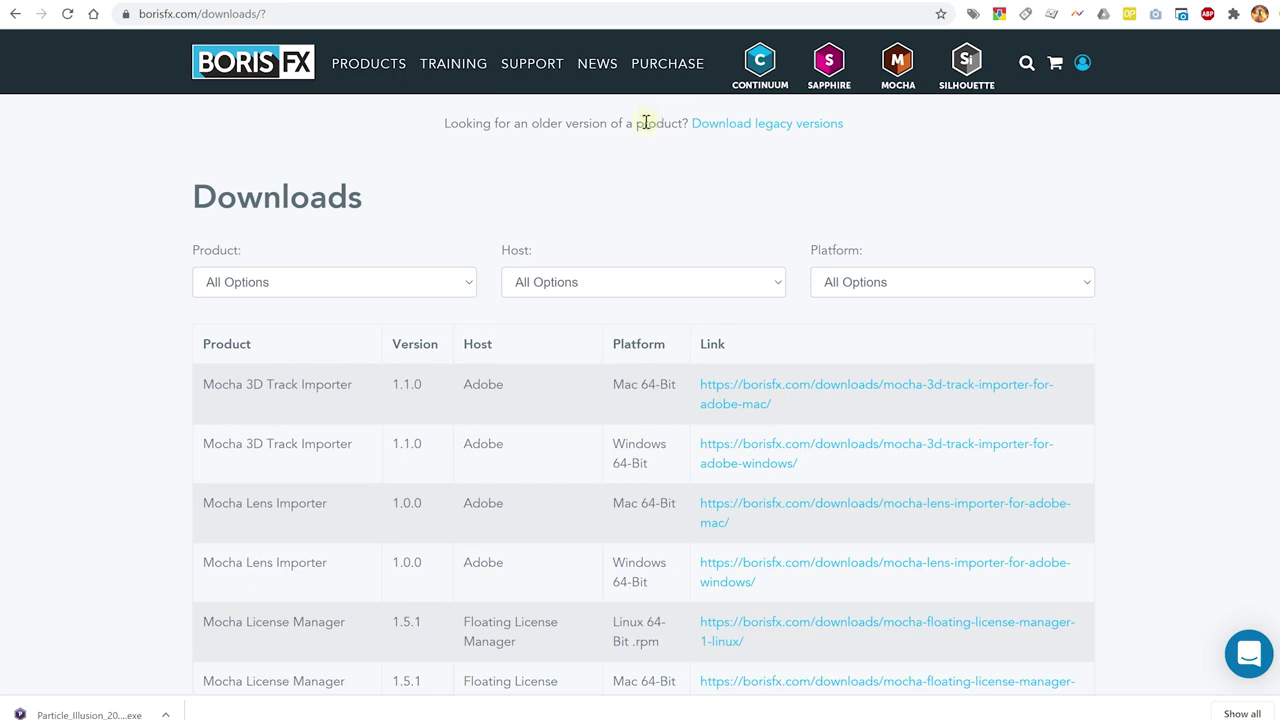
{"action": "left_click", "coordinate": [468, 285]}
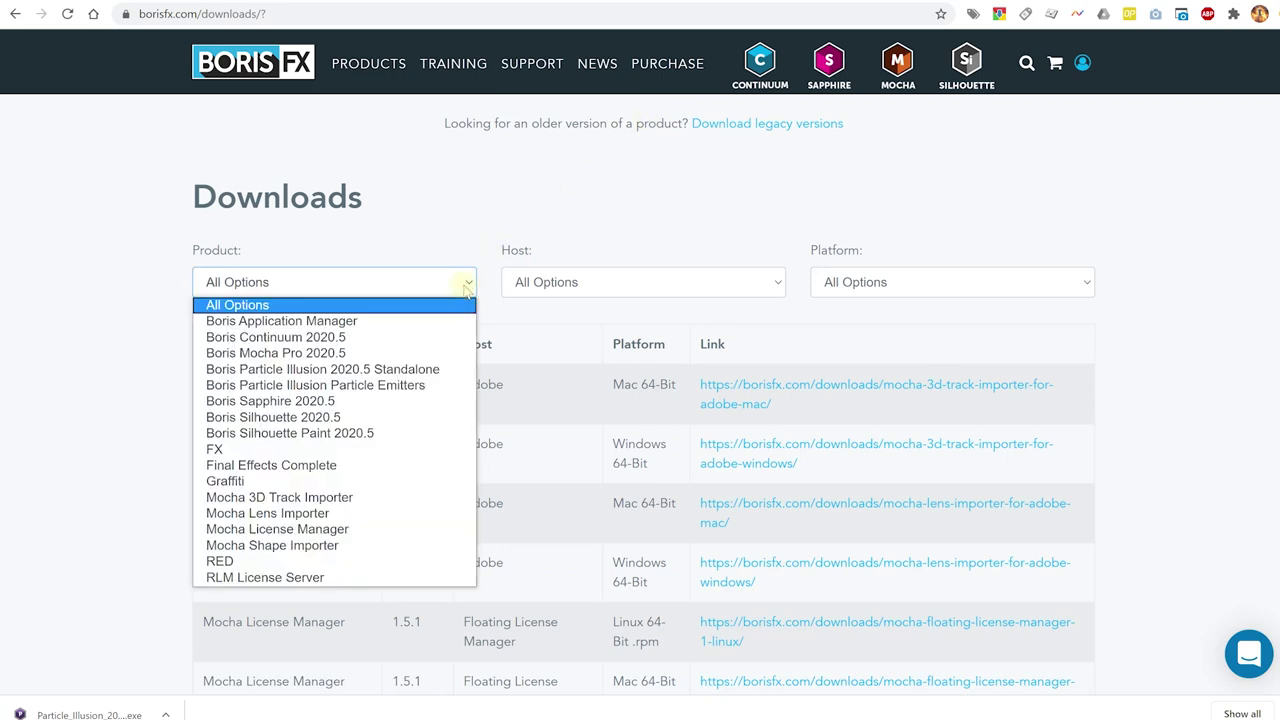
{"action": "left_click", "coordinate": [432, 390]}
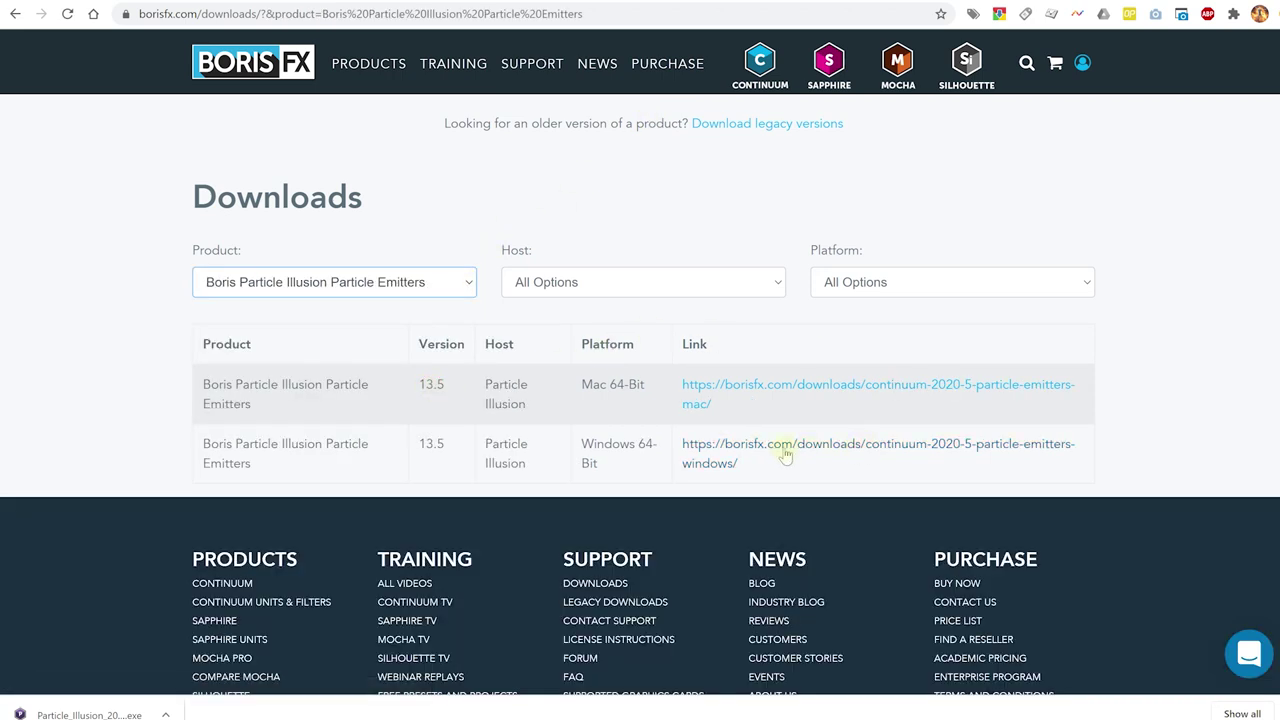
{"action": "left_click", "coordinate": [861, 455]}
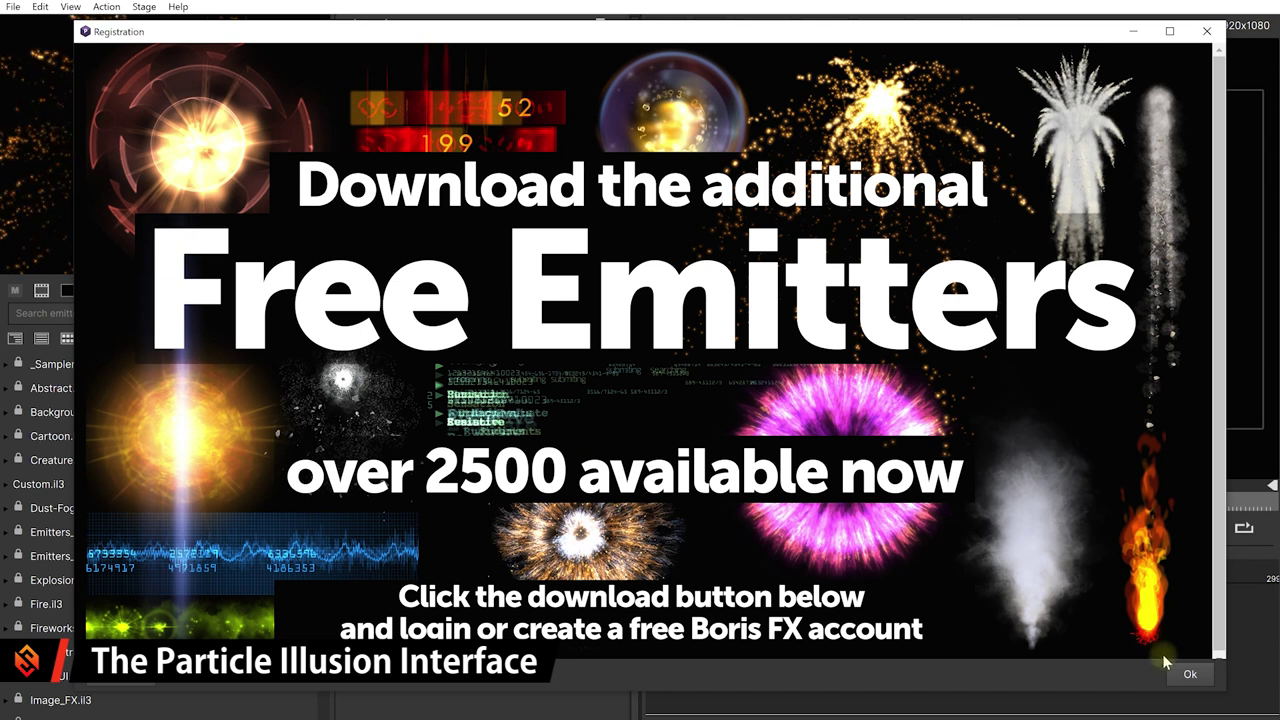
Switch to Particle Illusion, dismiss the registration window, and show the emitter library as a thumbnail list to browse its presets
{"action": "left_click", "coordinate": [1187, 677]}
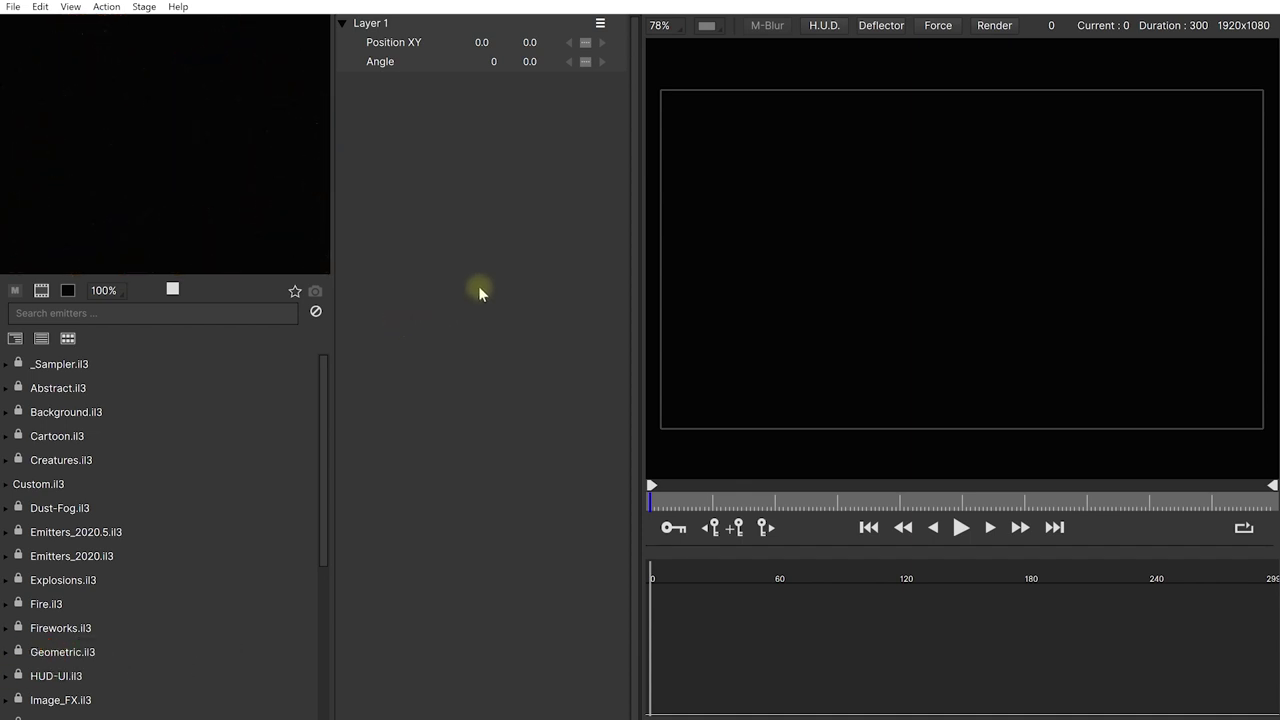
{"action": "left_click_drag", "start_coordinate": [324, 377], "coordinate": [300, 332]}
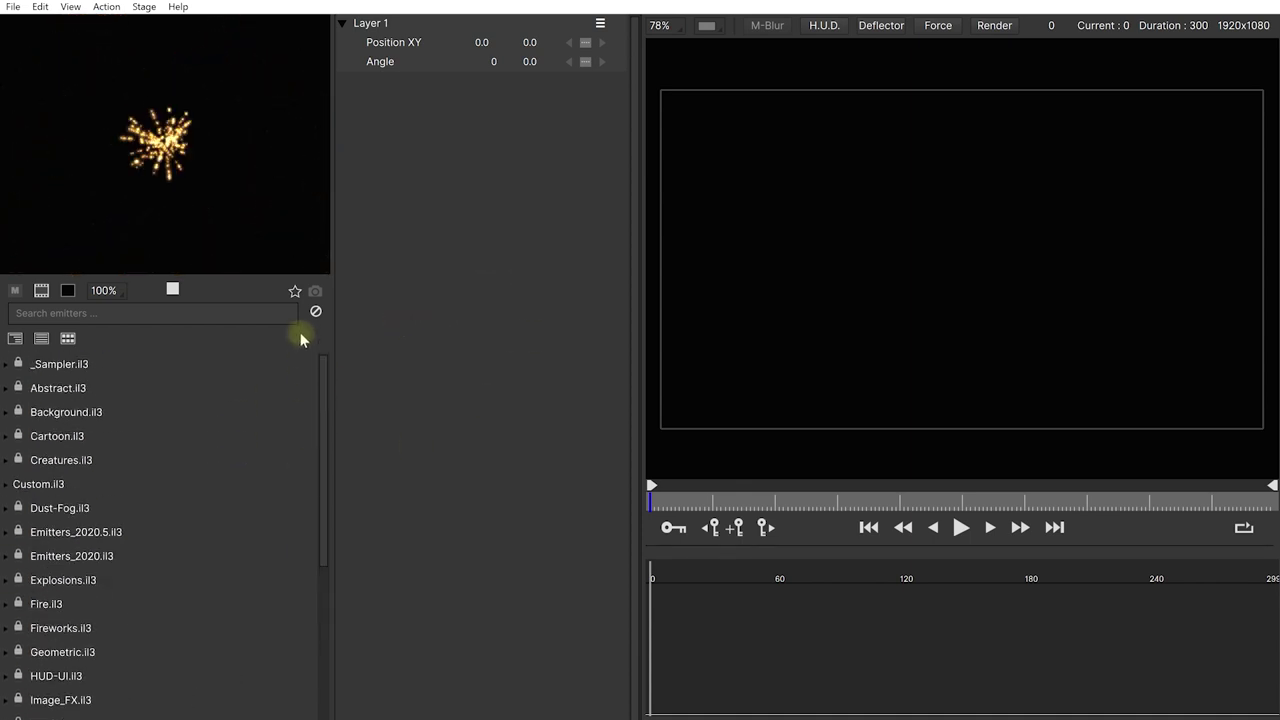
{"action": "left_click", "coordinate": [67, 340]}
{"action": "scroll", "coordinate": [271, 480], "scroll_direction": "down", "scroll_amount": 15}
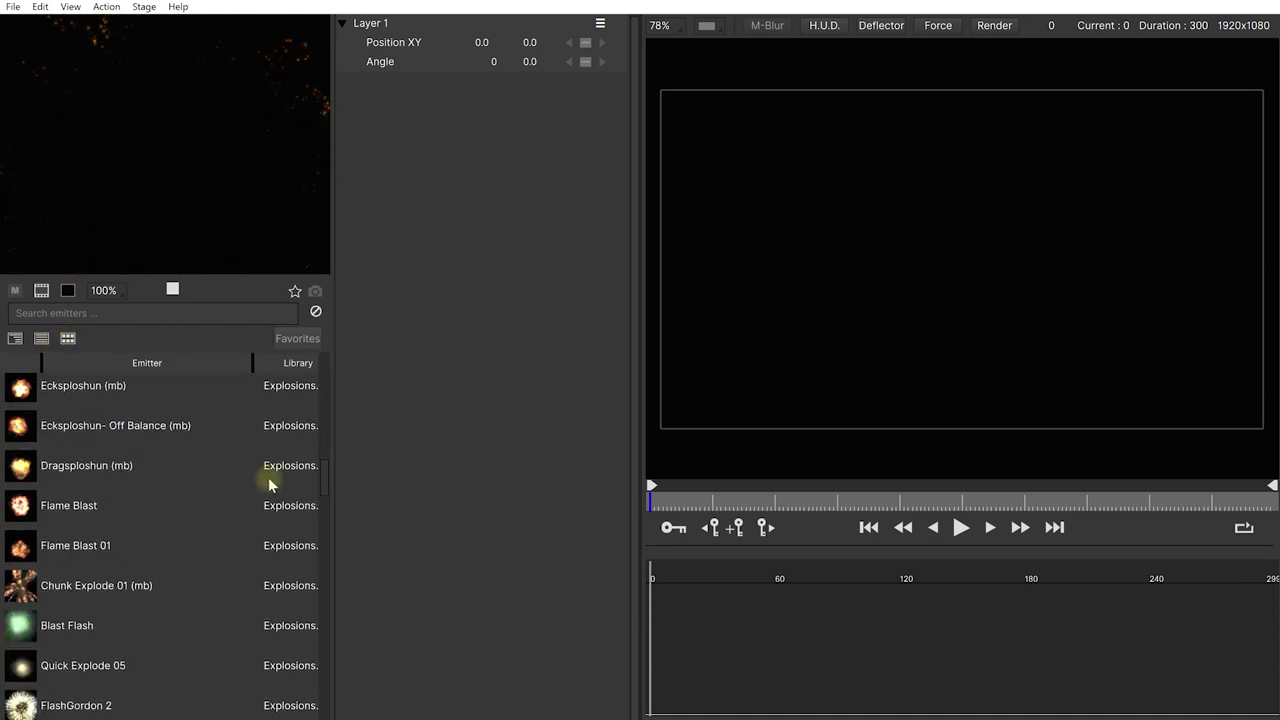
{"action": "left_click_drag", "start_coordinate": [319, 507], "coordinate": [318, 340]}
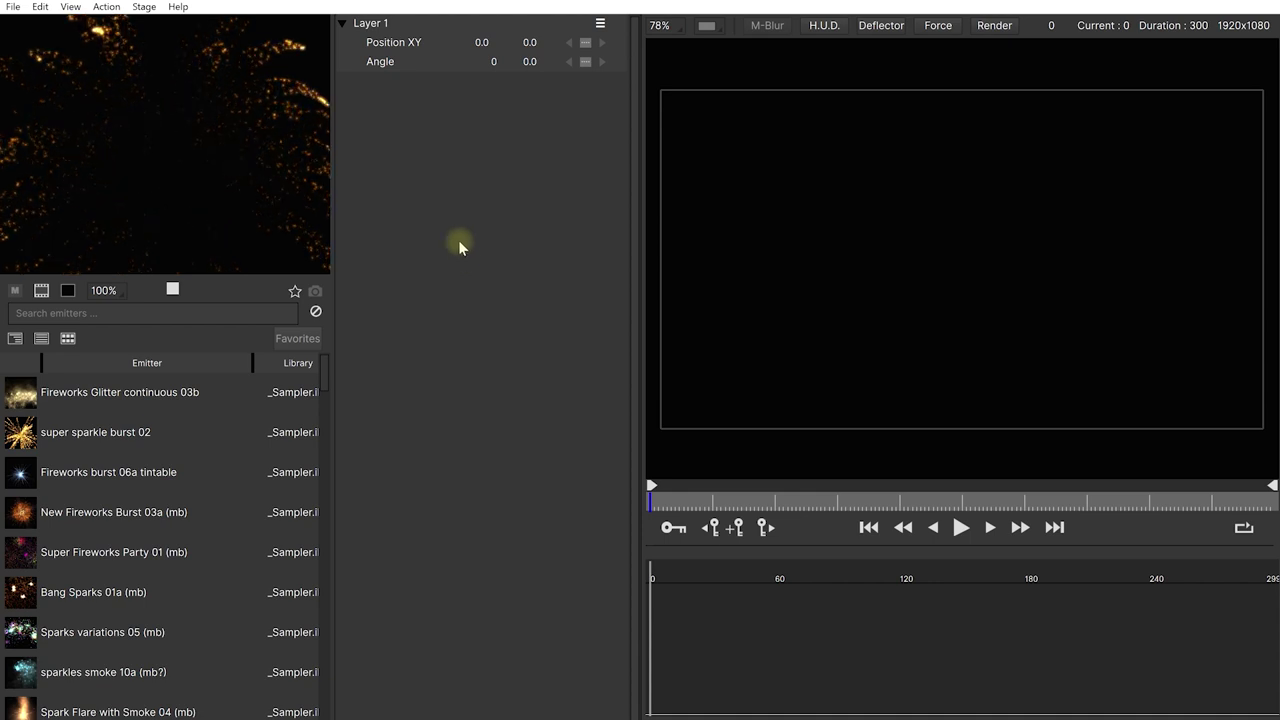
Select Layer 1 and examine the beginning of the timeline
{"action": "left_click", "coordinate": [377, 24]}
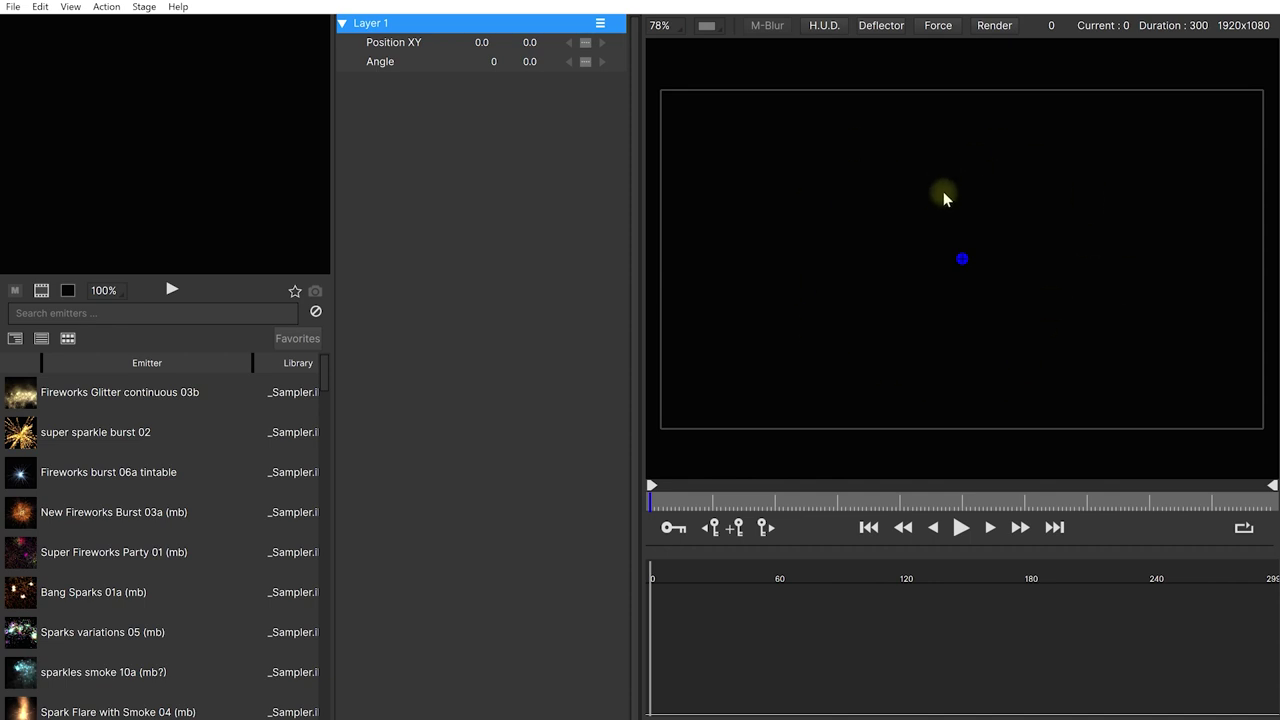
{"action": "left_click_drag", "start_coordinate": [658, 505], "coordinate": [677, 505]}
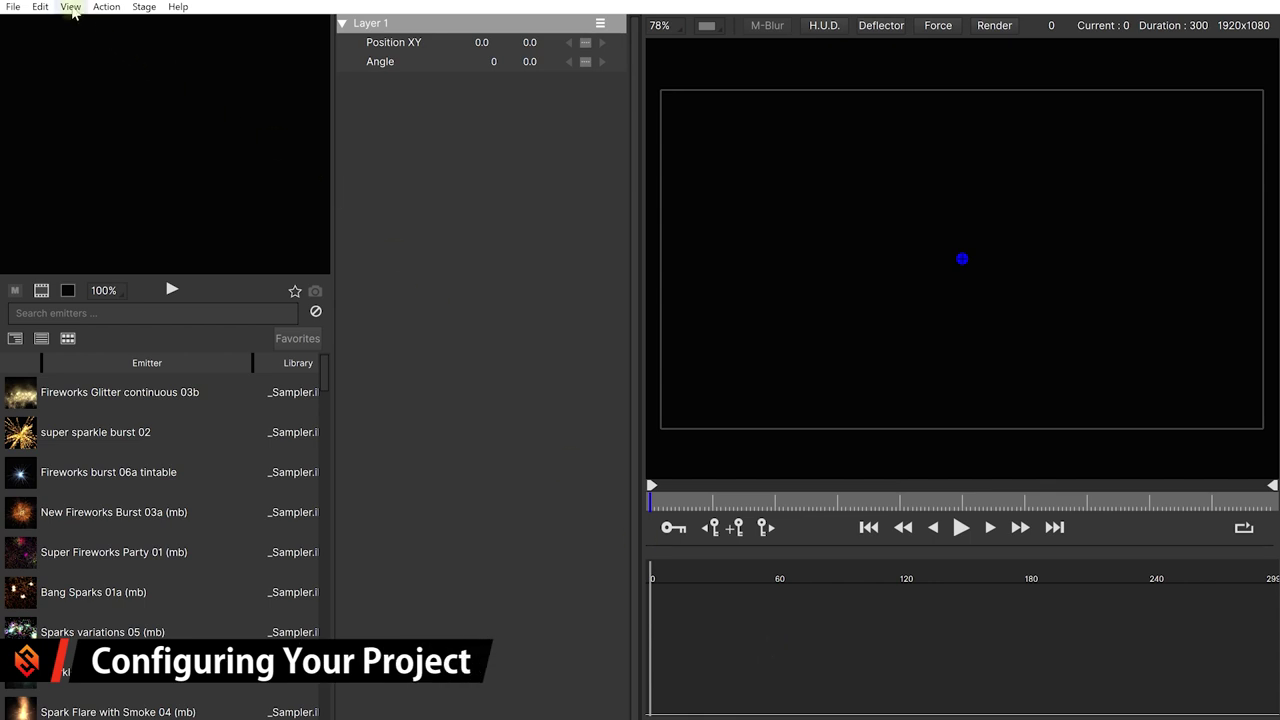
Set the project's stage size to the HDTV 1080 24 preset and its duration to 240 frames in the project settings
{"action": "left_click", "coordinate": [71, 8]}
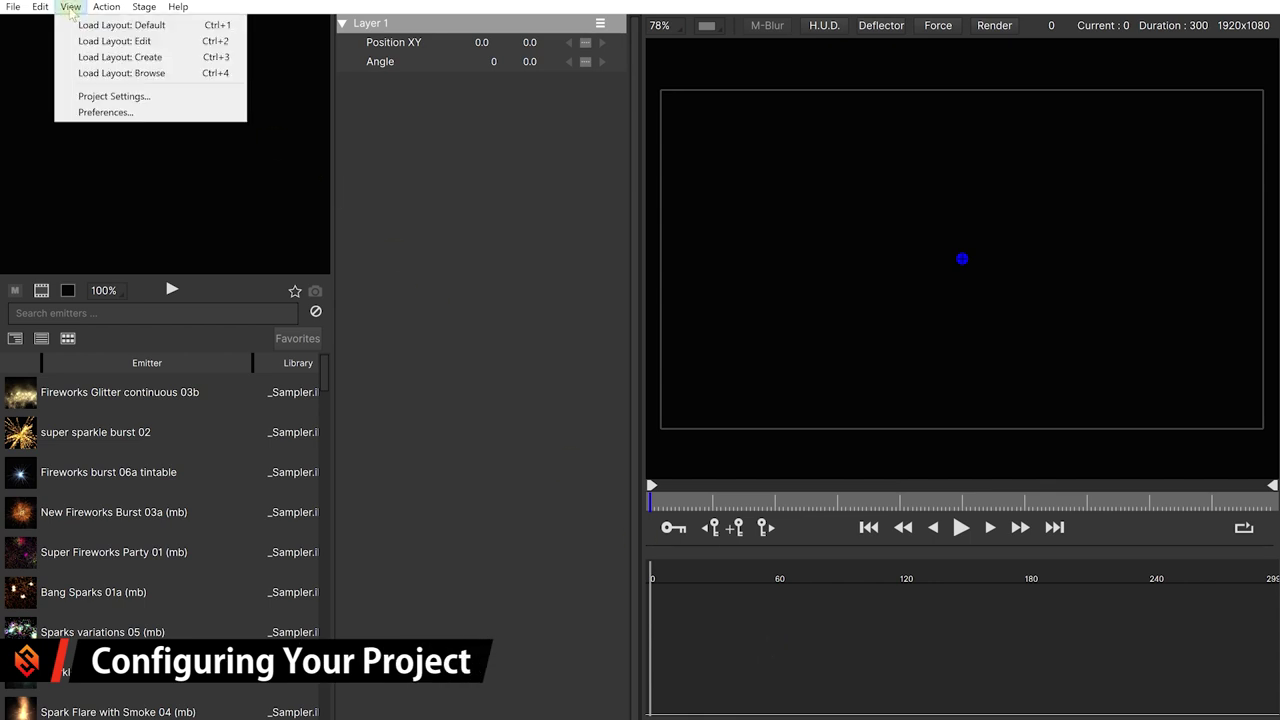
{"action": "left_click", "coordinate": [172, 97]}
{"action": "left_click_drag", "start_coordinate": [494, 53], "coordinate": [549, 112]}
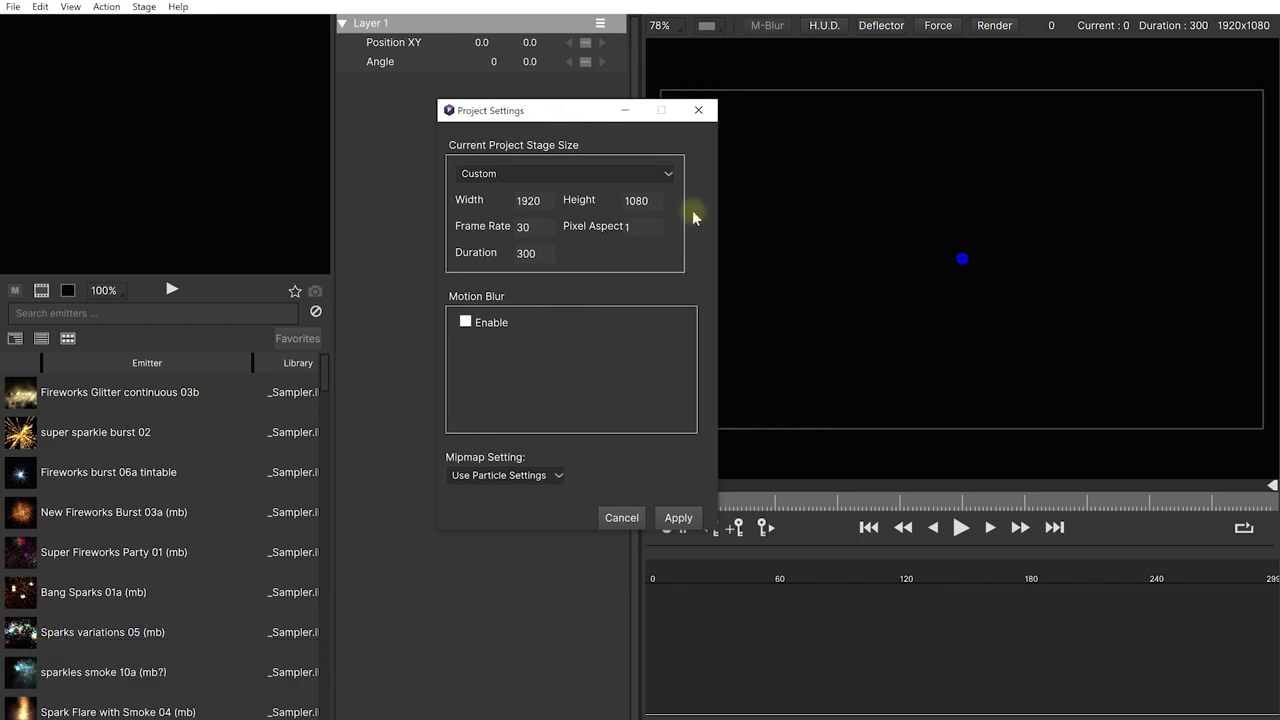
{"action": "left_click", "coordinate": [670, 175]}
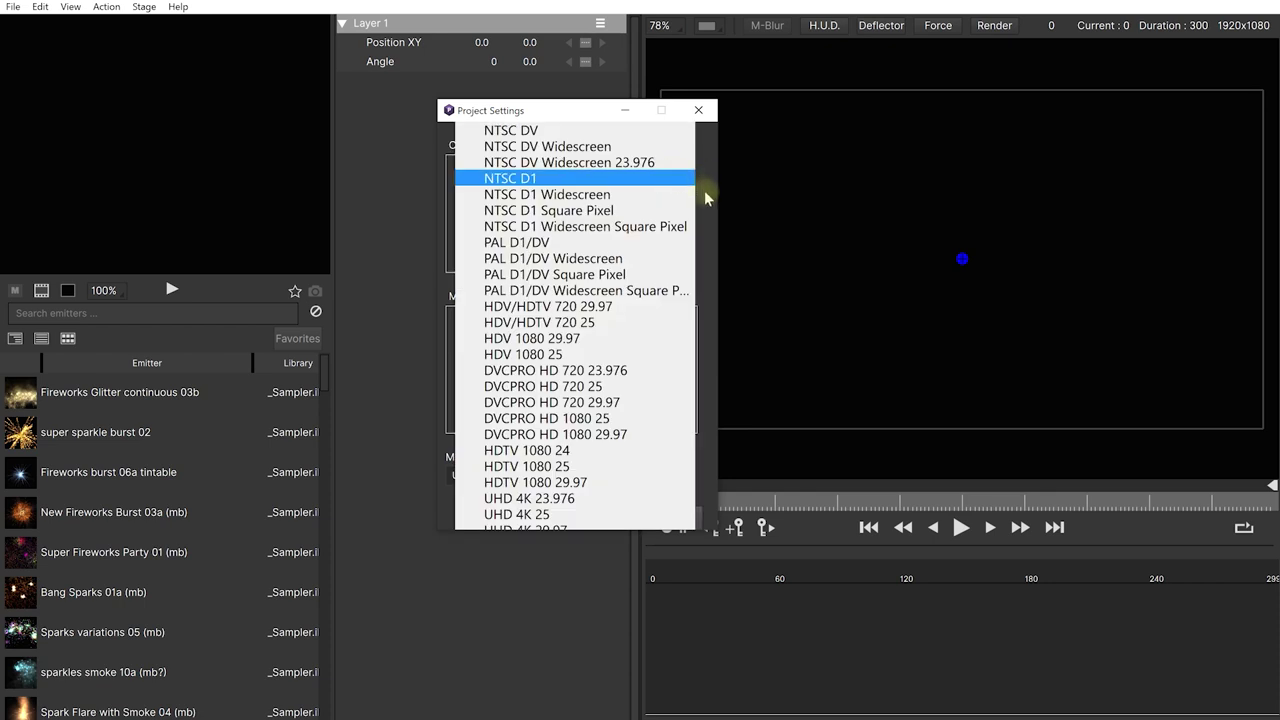
{"action": "left_click", "coordinate": [702, 197]}
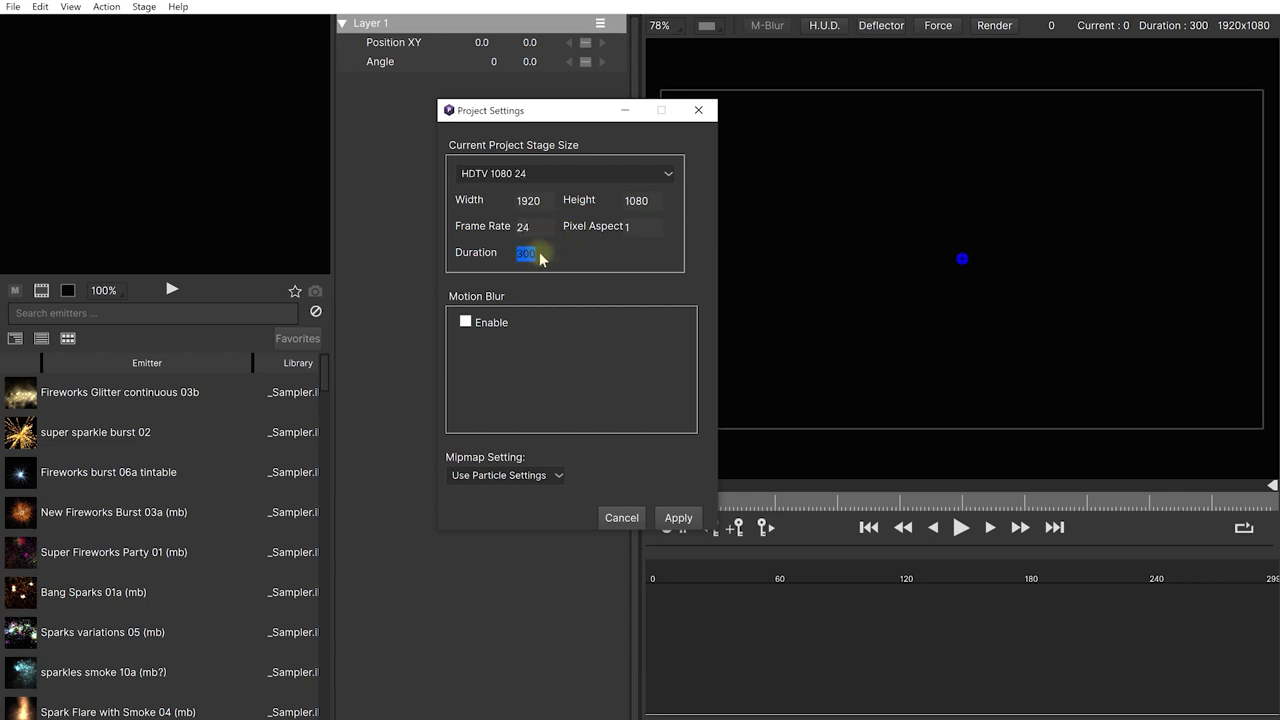
{"action": "left_click", "coordinate": [555, 256]}
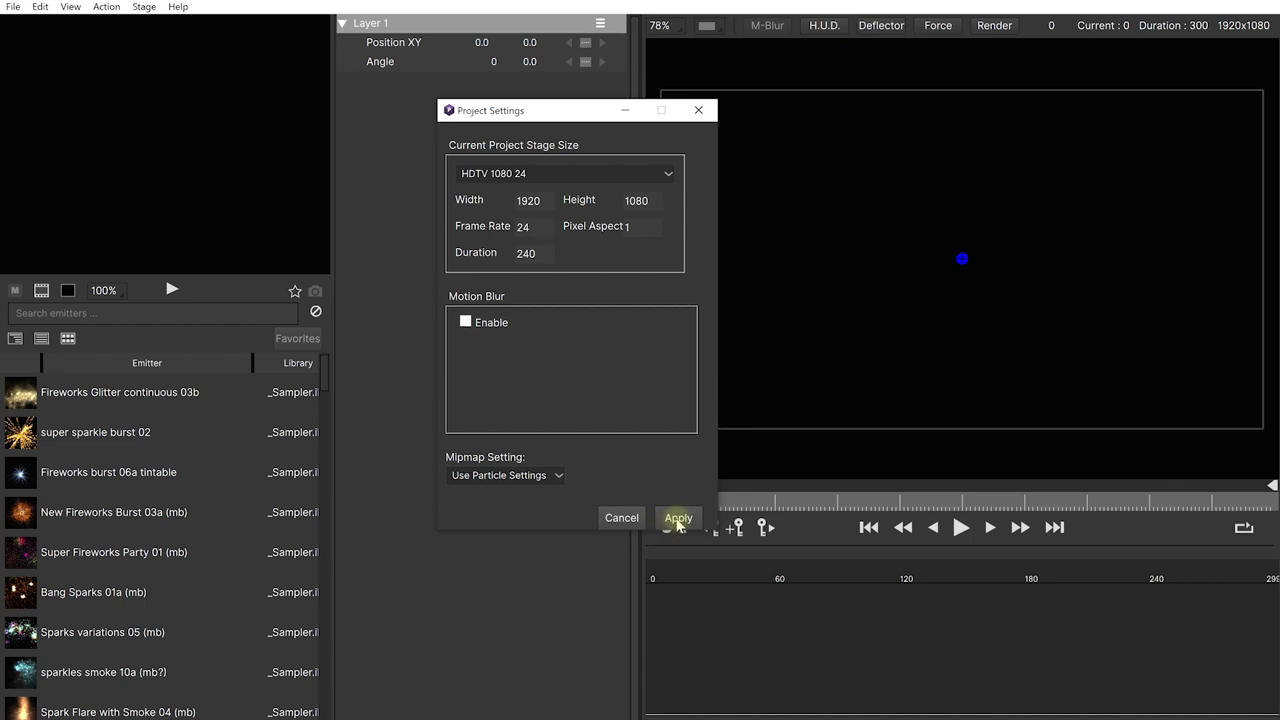
{"action": "left_click", "coordinate": [678, 518]}
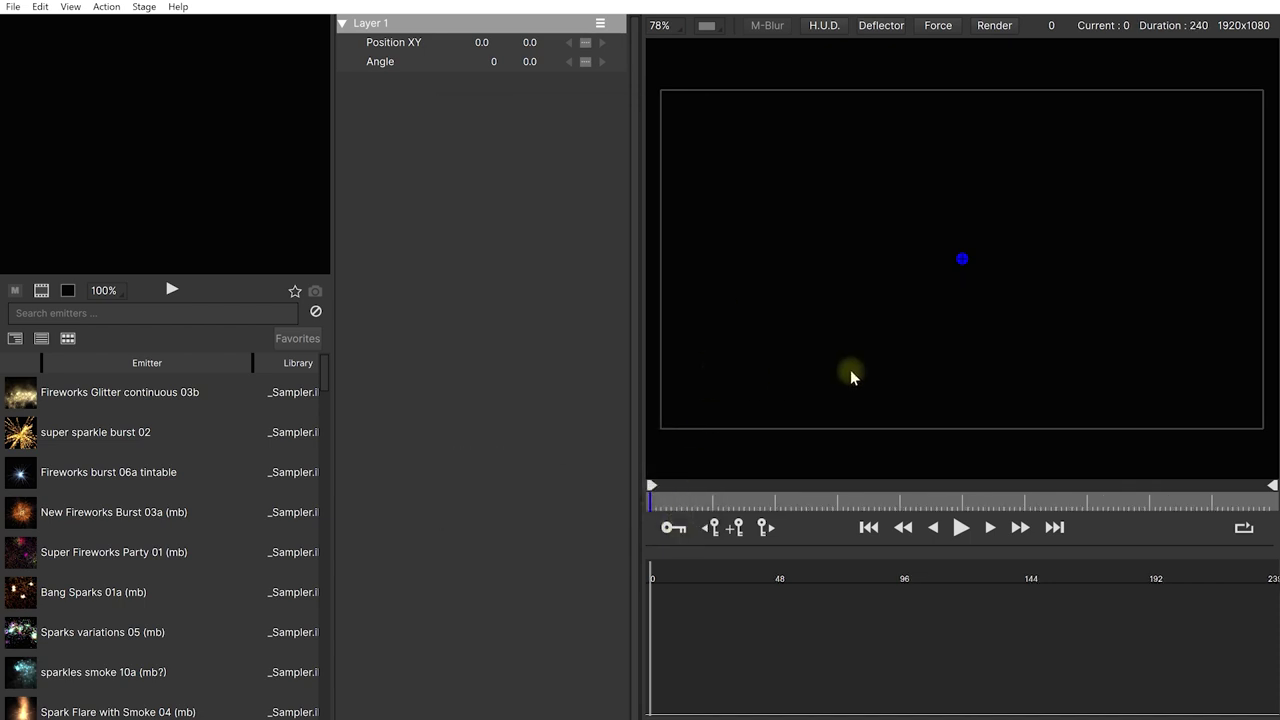
Play back the project's timeline from the first frame
{"action": "mouse_move", "coordinate": [651, 505]}
{"action": "left_mouse_down"}
{"action": "mouse_move", "coordinate": [971, 495]}
{"action": "mouse_move", "coordinate": [651, 500]}
{"action": "left_mouse_up"}
{"action": "left_click", "coordinate": [960, 527]}
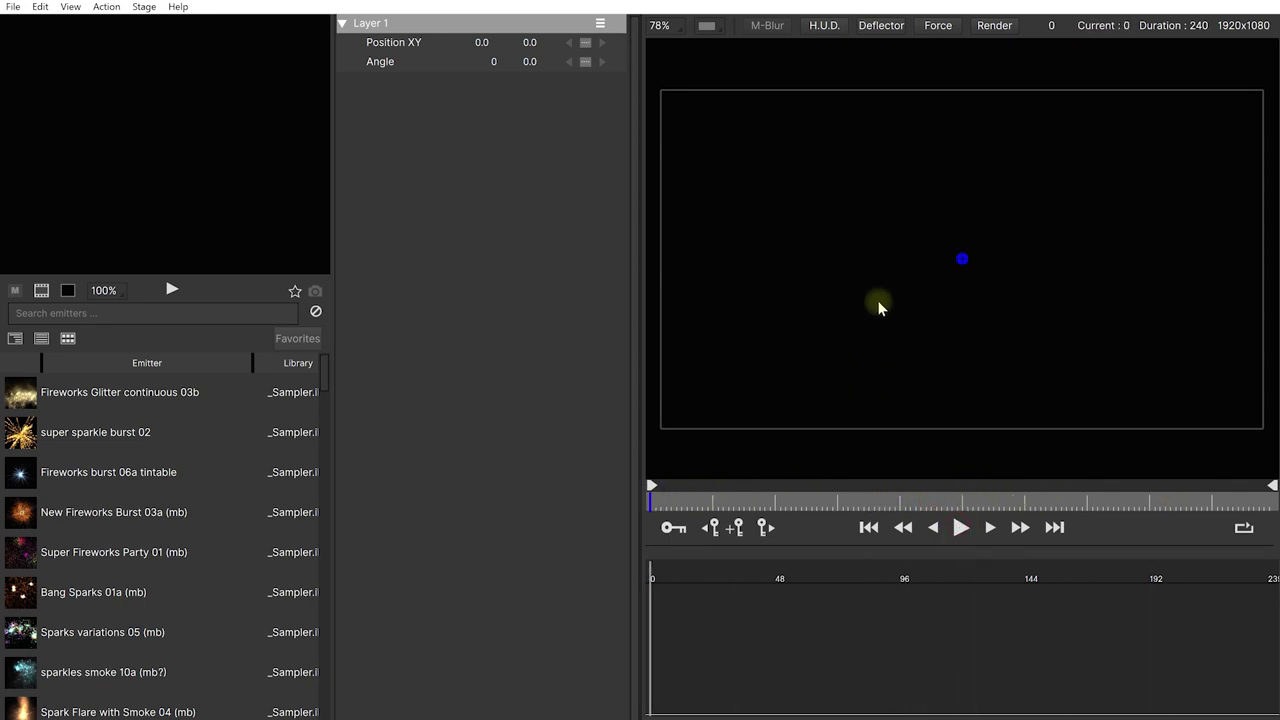
Load the Browse layout and look through the emitter preset thumbnails
{"action": "mouse_move", "coordinate": [323, 372]}
{"action": "left_mouse_down"}
{"action": "mouse_move", "coordinate": [340, 485]}
{"action": "mouse_move", "coordinate": [329, 517]}
{"action": "mouse_move", "coordinate": [309, 411]}
{"action": "mouse_move", "coordinate": [316, 352]}
{"action": "left_mouse_up"}
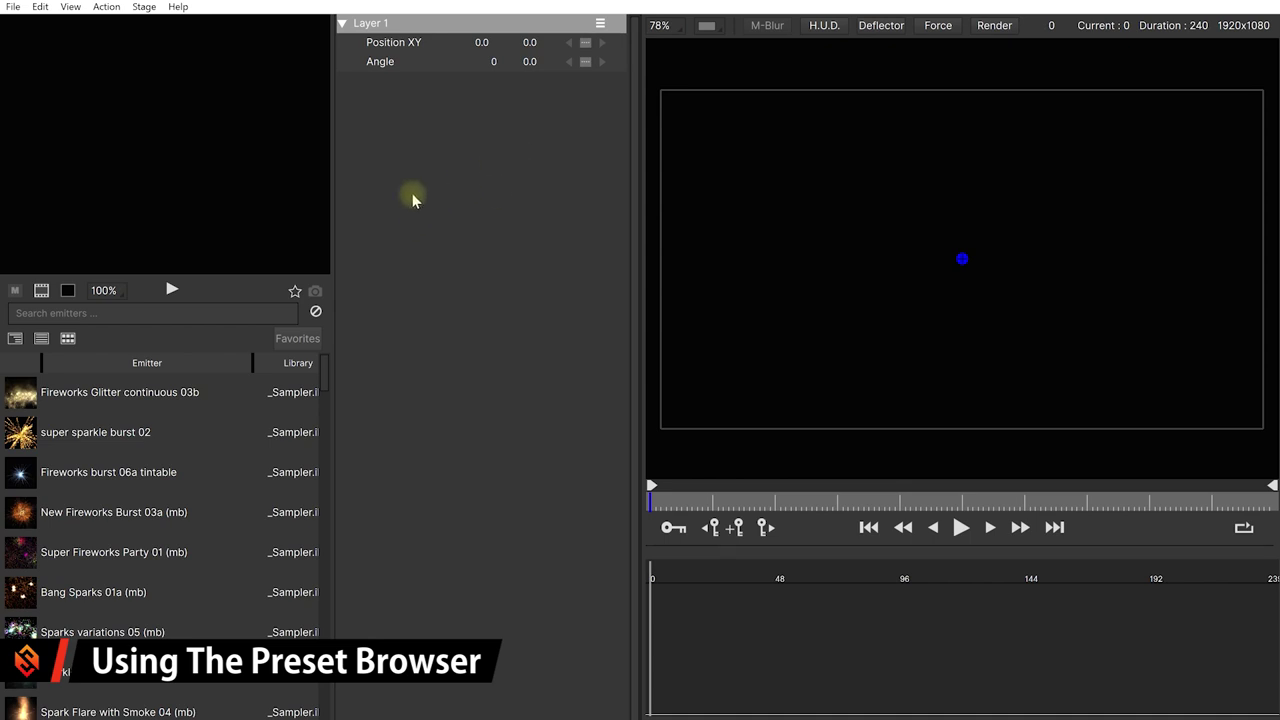
{"action": "left_click", "coordinate": [70, 8]}
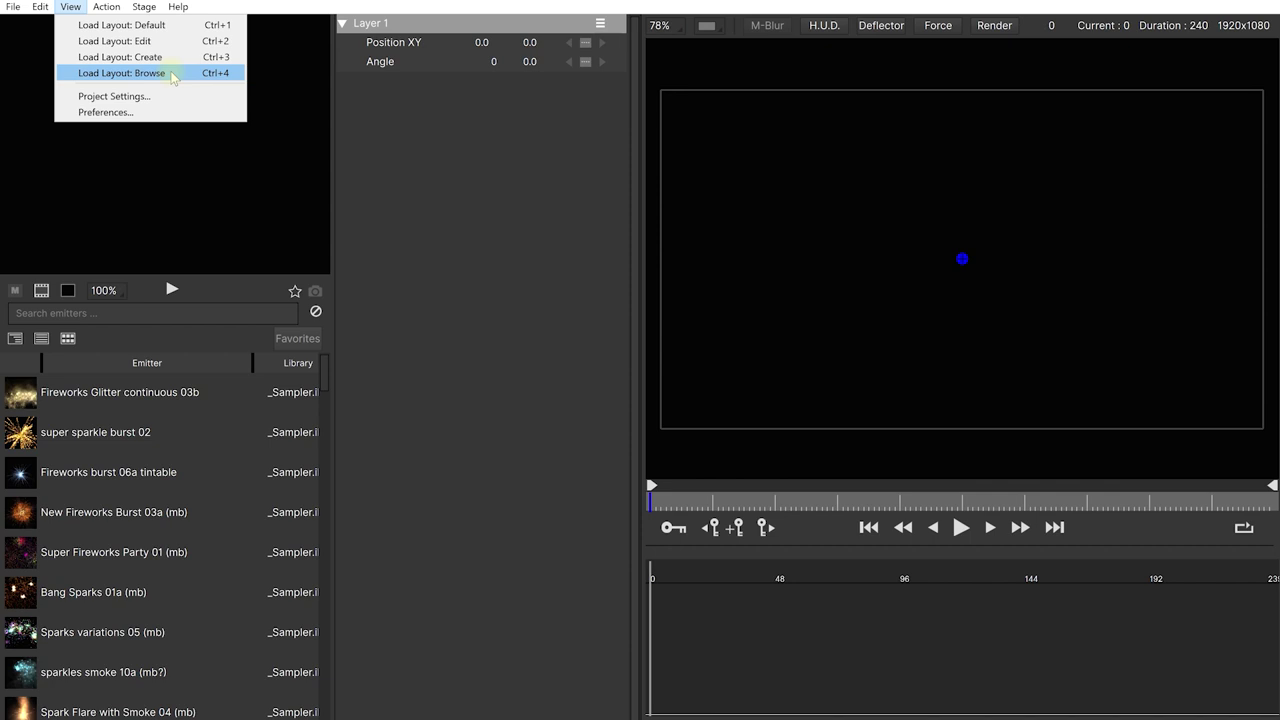
{"action": "left_click", "coordinate": [122, 73]}
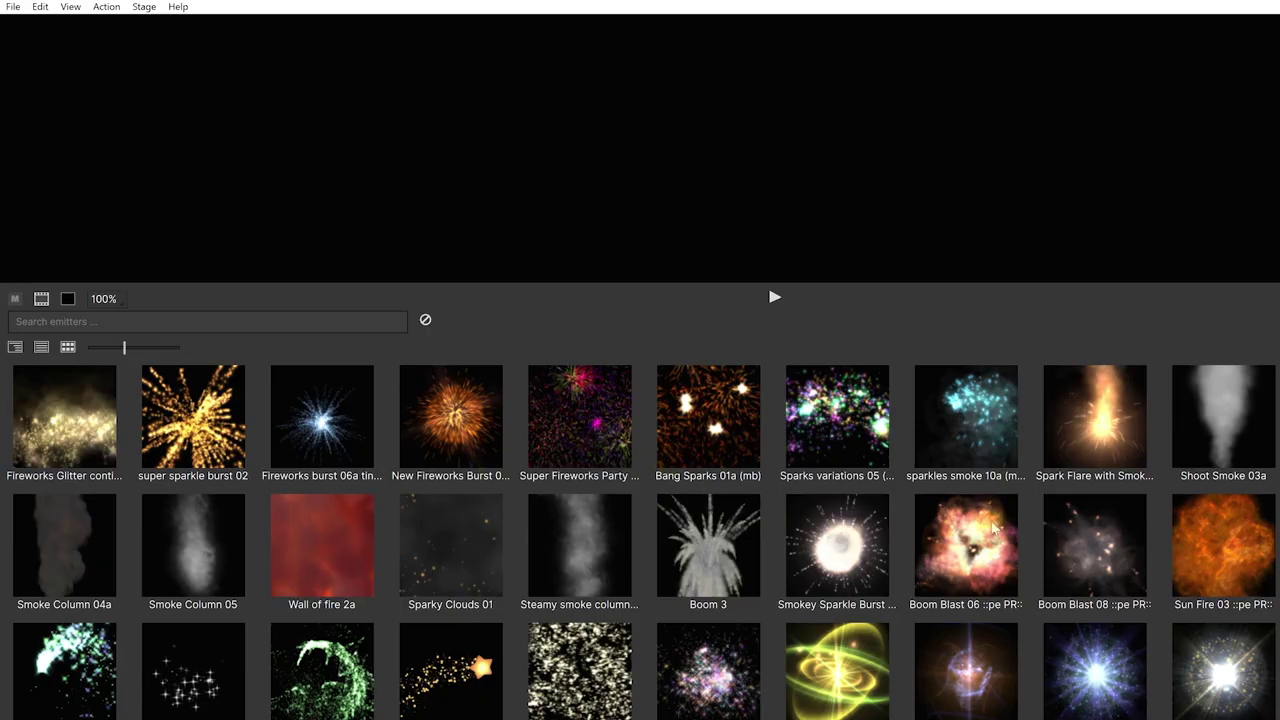
{"action": "scroll", "coordinate": [620, 500], "scroll_direction": "down", "scroll_amount": 20}
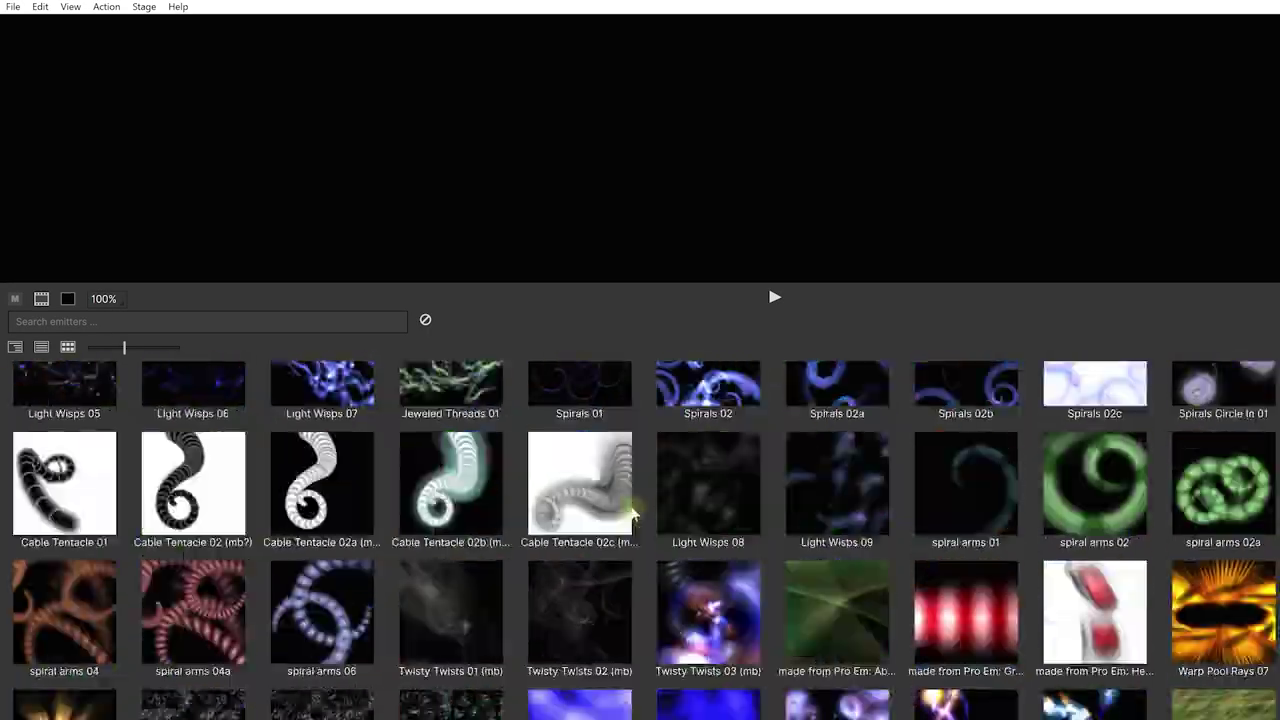
Shrink the emitter thumbnails and look through the preset library
{"action": "scroll", "coordinate": [636, 510], "scroll_direction": "up", "scroll_amount": 15}
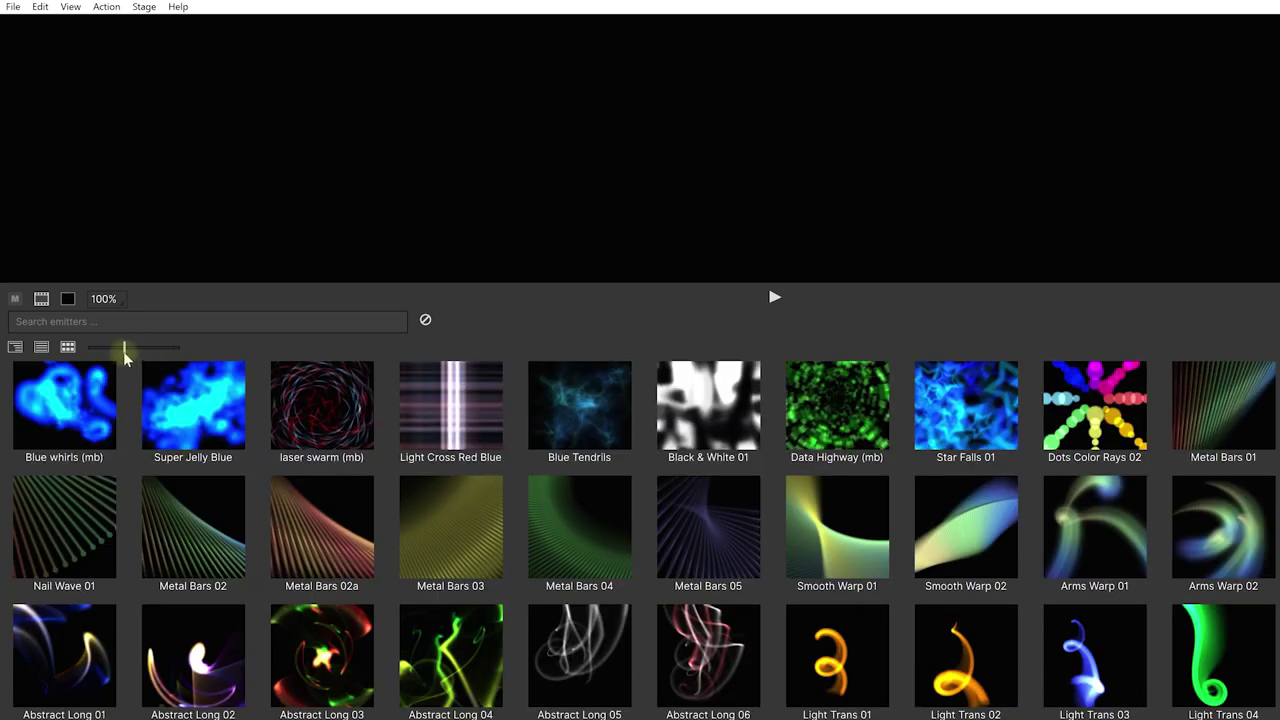
{"action": "left_click_drag", "start_coordinate": [124, 352], "coordinate": [98, 349]}
{"action": "scroll", "coordinate": [185, 397], "scroll_direction": "down", "scroll_amount": 20}
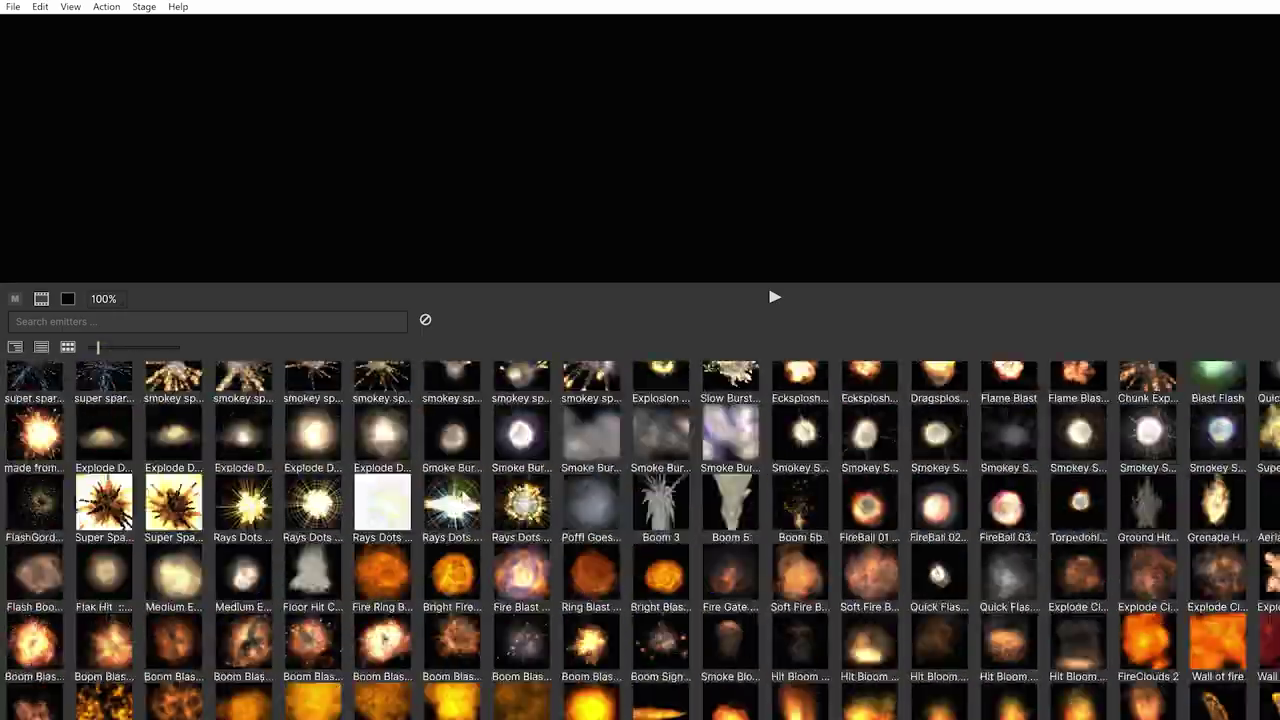
{"action": "scroll", "coordinate": [491, 537], "scroll_direction": "down", "scroll_amount": 10}
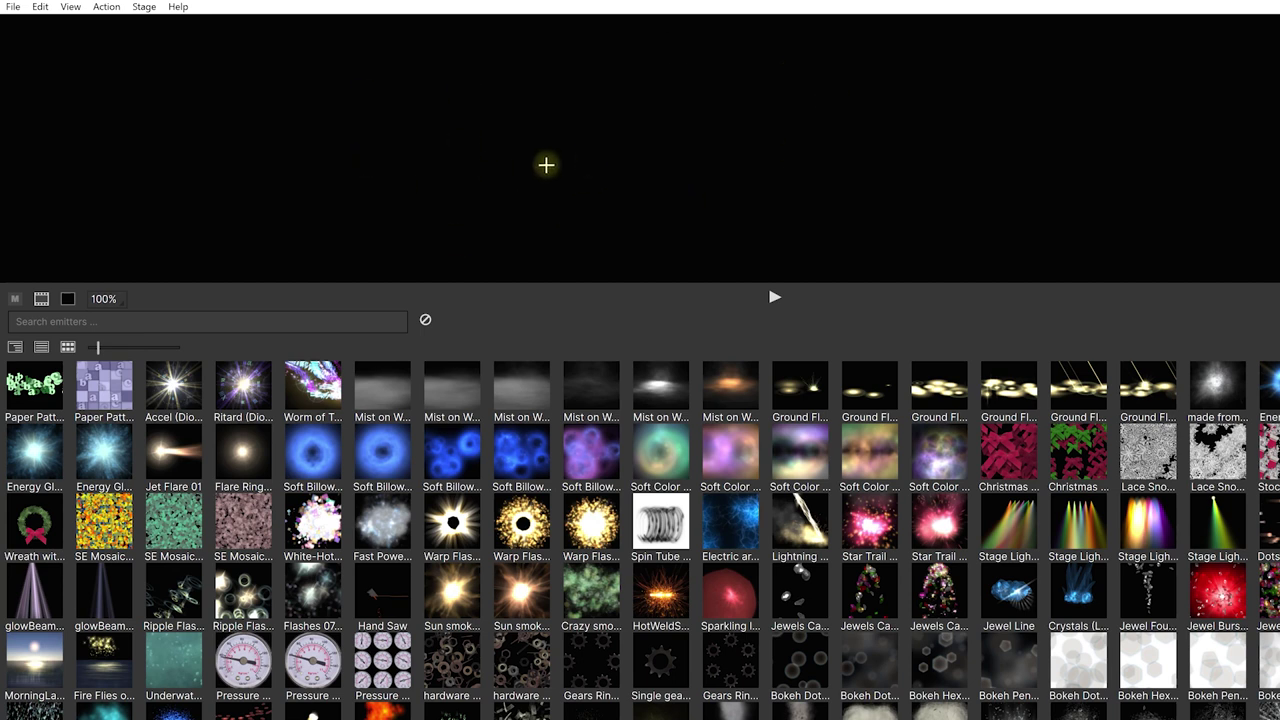
Preview a Sun smoke emitter and a Super Trail emitter, moving them around in the preview area
{"action": "left_click", "coordinate": [456, 598]}
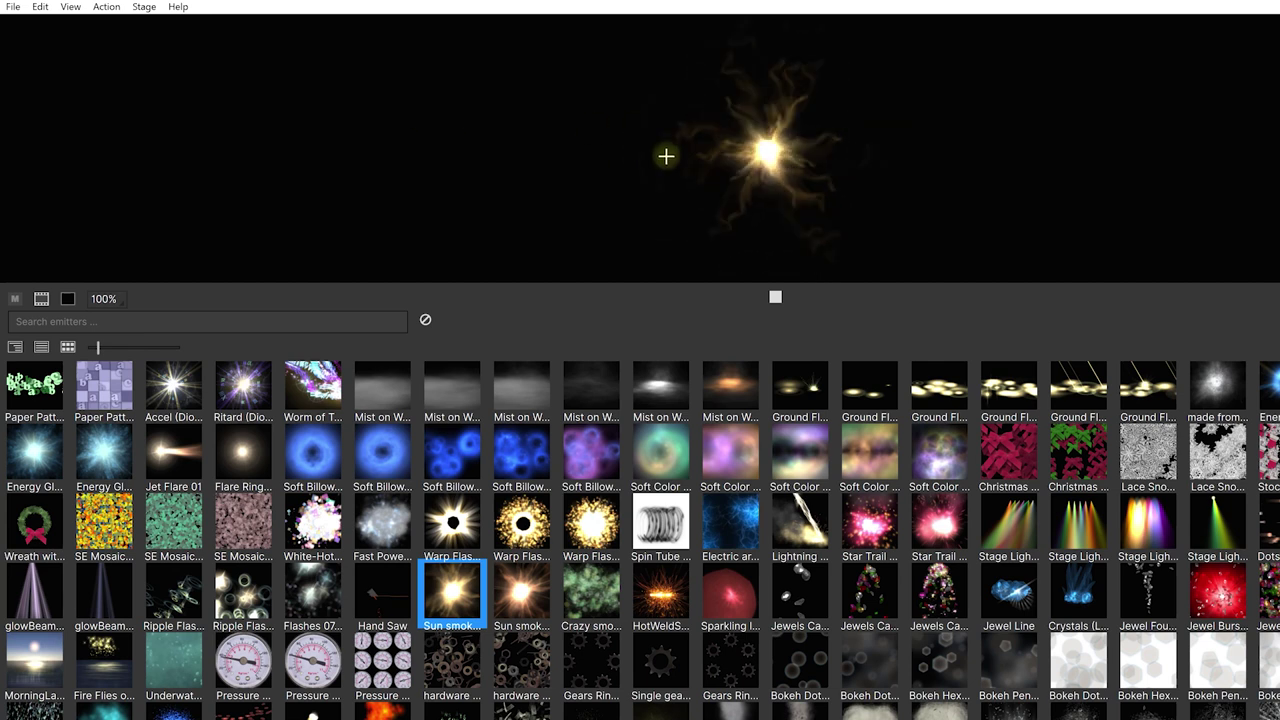
{"action": "left_click", "coordinate": [375, 140]}
{"action": "mouse_move", "coordinate": [638, 149]}
{"action": "left_mouse_down"}
{"action": "mouse_move", "coordinate": [483, 150]}
{"action": "mouse_move", "coordinate": [412, 169]}
{"action": "mouse_move", "coordinate": [349, 157]}
{"action": "mouse_move", "coordinate": [680, 111]}
{"action": "mouse_move", "coordinate": [222, 63]}
{"action": "mouse_move", "coordinate": [364, 148]}
{"action": "mouse_move", "coordinate": [891, 133]}
{"action": "mouse_move", "coordinate": [623, 107]}
{"action": "mouse_move", "coordinate": [598, 115]}
{"action": "mouse_move", "coordinate": [636, 115]}
{"action": "left_mouse_up"}
{"action": "scroll", "coordinate": [717, 489], "scroll_direction": "up", "scroll_amount": 5}
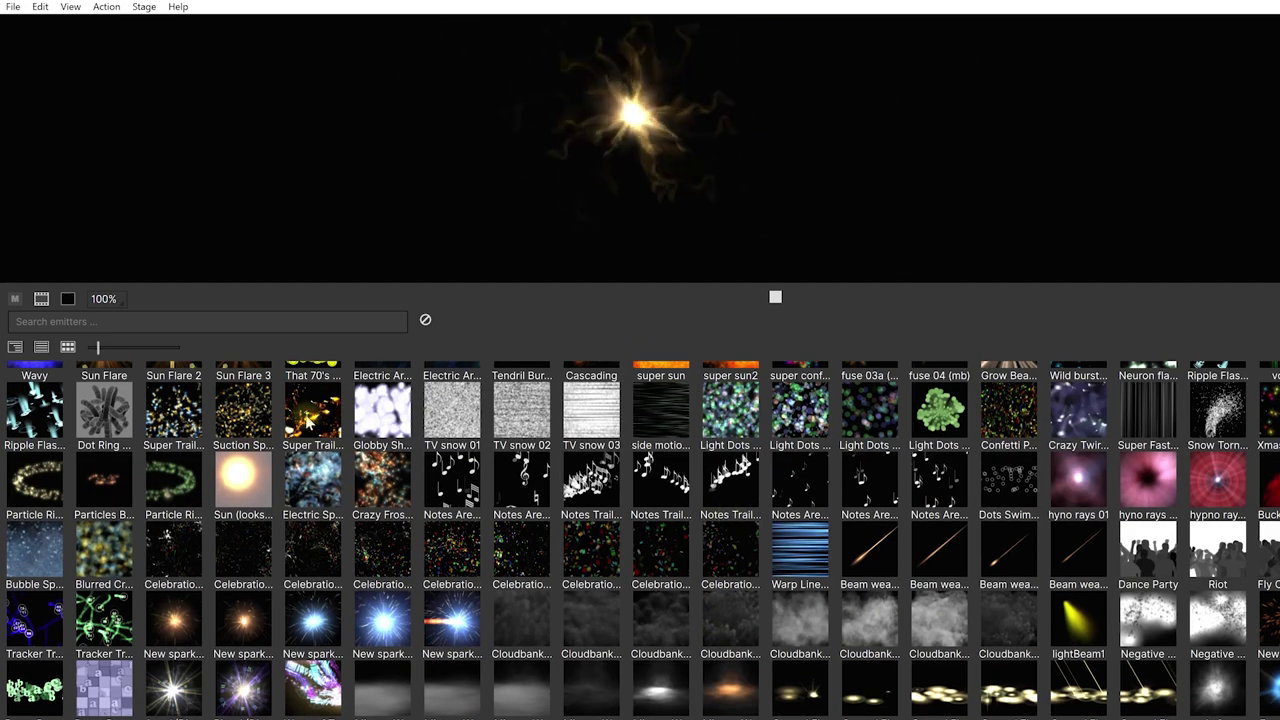
{"action": "left_click", "coordinate": [313, 410]}
{"action": "mouse_move", "coordinate": [700, 130]}
{"action": "left_mouse_down"}
{"action": "mouse_move", "coordinate": [537, 129]}
{"action": "mouse_move", "coordinate": [100, 191]}
{"action": "mouse_move", "coordinate": [440, 120]}
{"action": "mouse_move", "coordinate": [700, 120]}
{"action": "mouse_move", "coordinate": [949, 186]}
{"action": "mouse_move", "coordinate": [1219, 155]}
{"action": "mouse_move", "coordinate": [766, 100]}
{"action": "mouse_move", "coordinate": [257, 97]}
{"action": "mouse_move", "coordinate": [560, 171]}
{"action": "mouse_move", "coordinate": [665, 159]}
{"action": "left_mouse_up"}
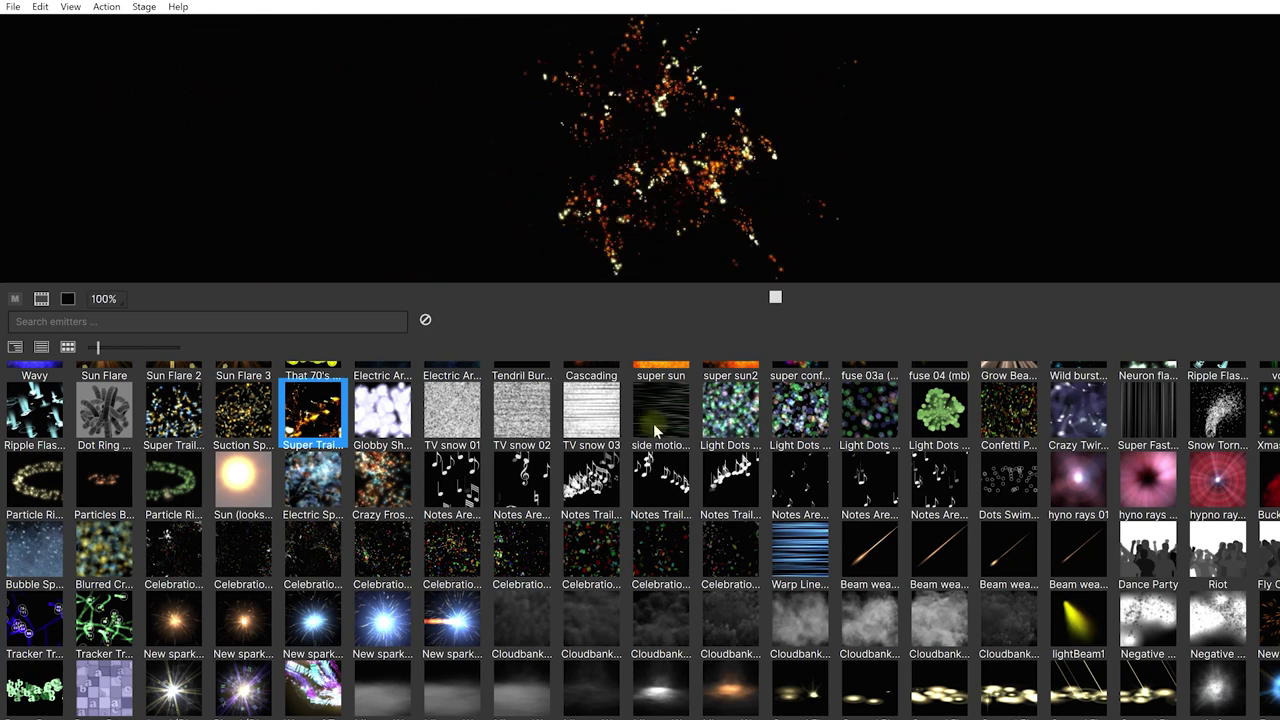
Preview the TH Fairy 03 and TH Fairy 02 emitters, sweeping them across the preview area
{"action": "scroll", "coordinate": [660, 440], "scroll_direction": "up", "scroll_amount": 3}
{"action": "scroll", "coordinate": [688, 478], "scroll_direction": "up", "scroll_amount": 3}
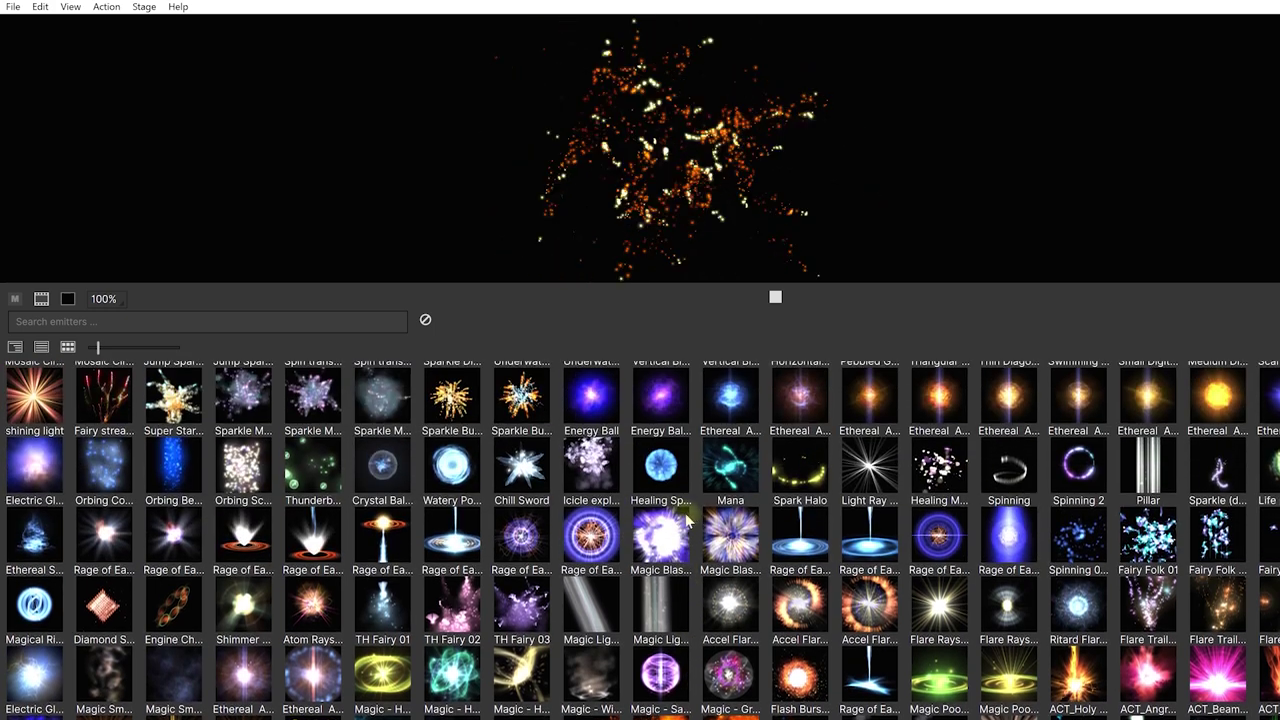
{"action": "left_click", "coordinate": [543, 598]}
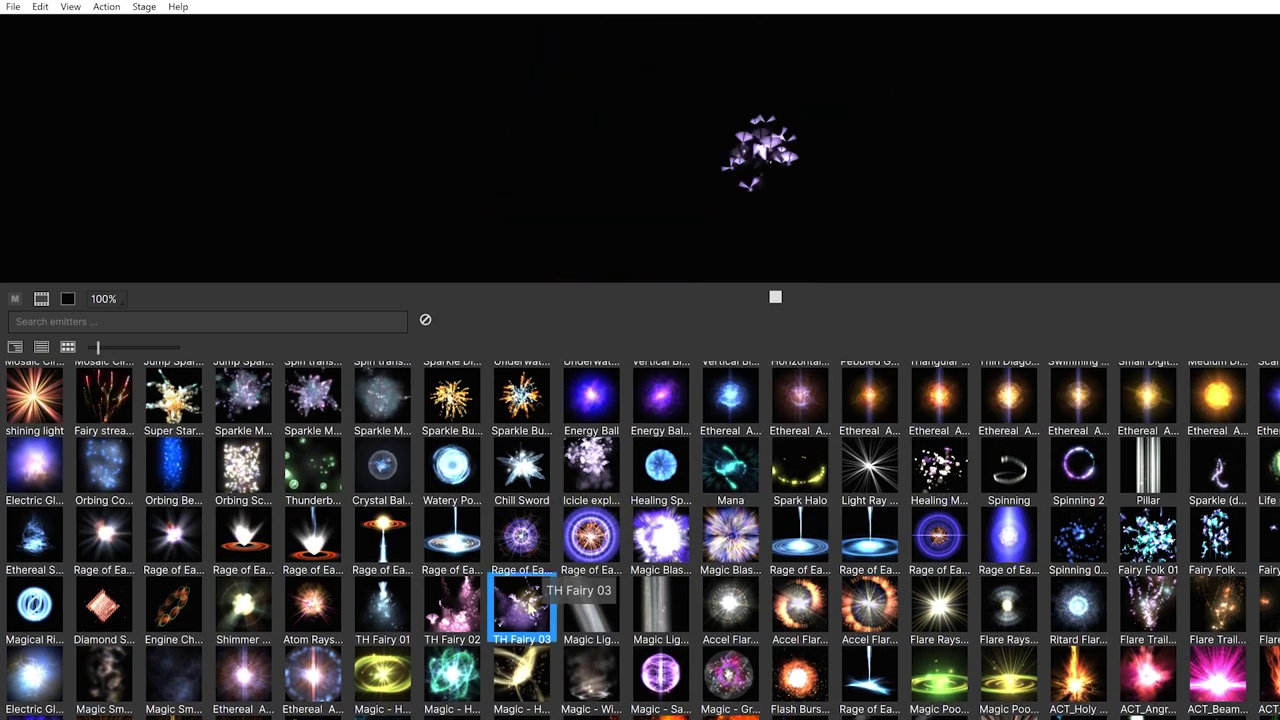
{"action": "left_click", "coordinate": [460, 610]}
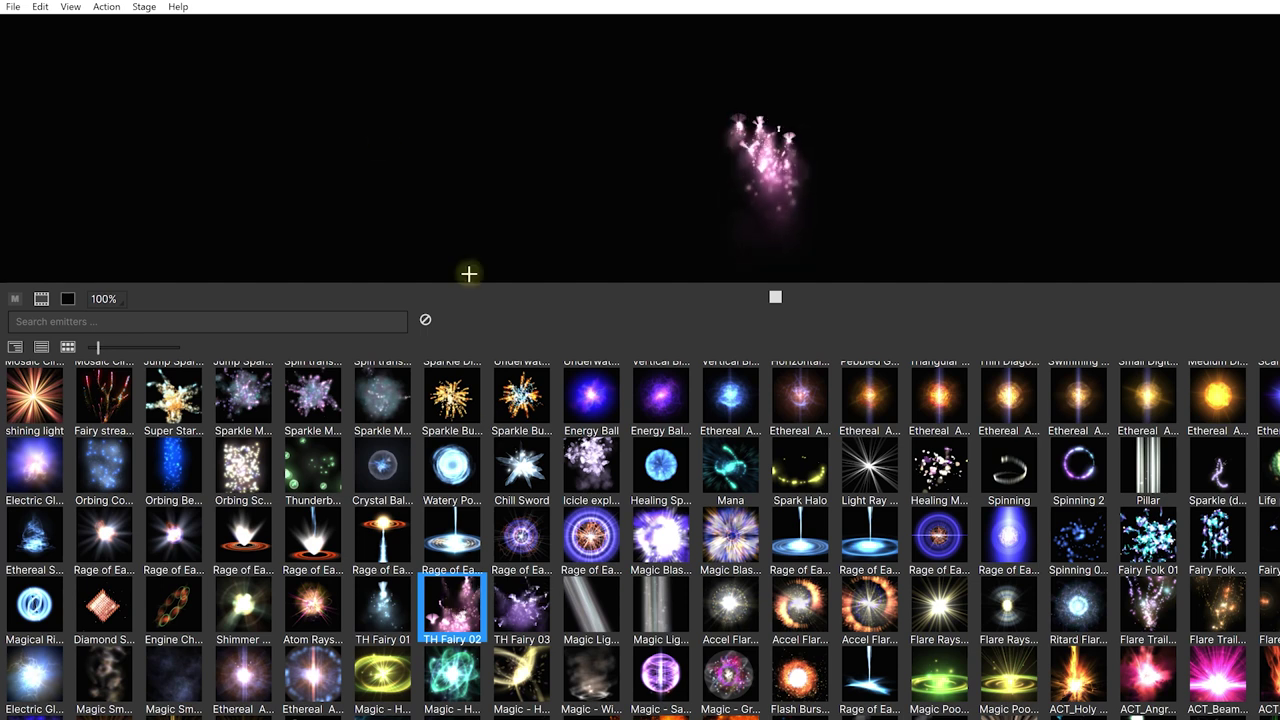
{"action": "mouse_move", "coordinate": [174, 161]}
{"action": "left_mouse_down"}
{"action": "mouse_move", "coordinate": [340, 140]}
{"action": "mouse_move", "coordinate": [514, 151]}
{"action": "mouse_move", "coordinate": [717, 191]}
{"action": "mouse_move", "coordinate": [872, 194]}
{"action": "mouse_move", "coordinate": [1006, 149]}
{"action": "mouse_move", "coordinate": [849, 109]}
{"action": "mouse_move", "coordinate": [643, 123]}
{"action": "mouse_move", "coordinate": [600, 145]}
{"action": "mouse_move", "coordinate": [765, 150]}
{"action": "left_mouse_up"}
{"action": "scroll", "coordinate": [455, 512], "scroll_direction": "down", "scroll_amount": 2}
{"action": "left_click", "coordinate": [522, 507]}
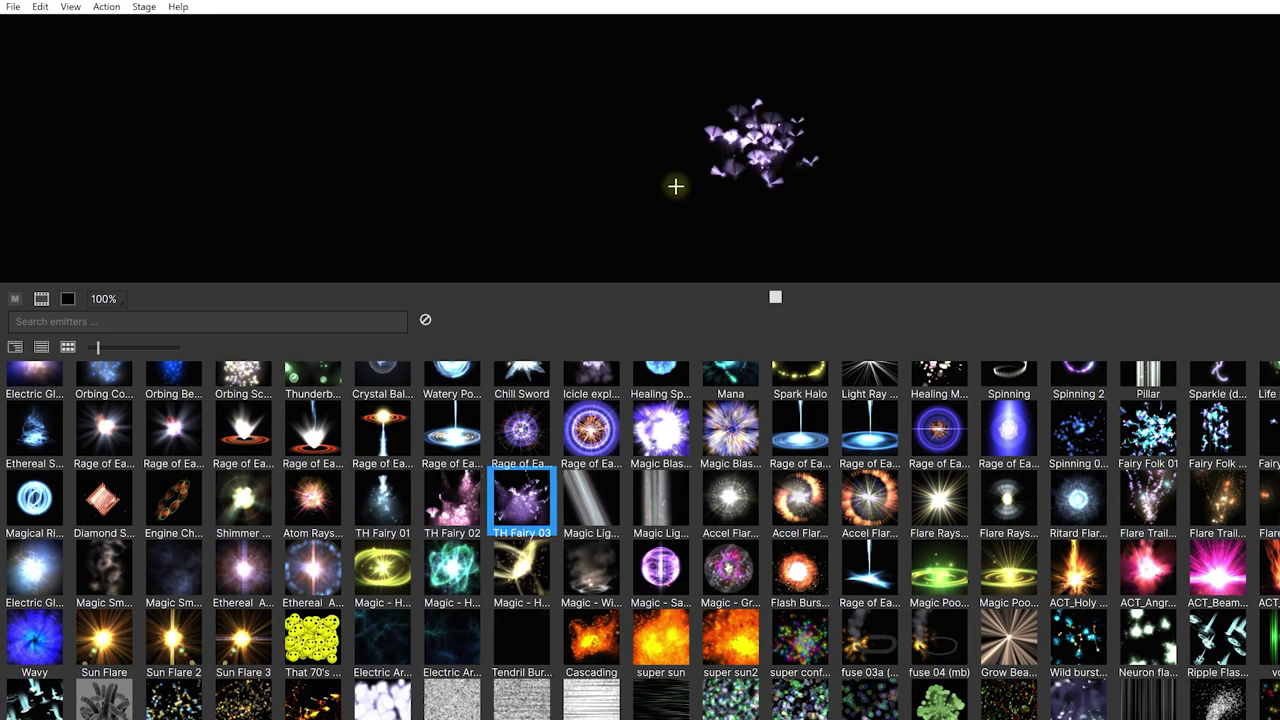
{"action": "mouse_move", "coordinate": [448, 150]}
{"action": "left_mouse_down"}
{"action": "mouse_move", "coordinate": [304, 179]}
{"action": "mouse_move", "coordinate": [262, 169]}
{"action": "mouse_move", "coordinate": [473, 139]}
{"action": "mouse_move", "coordinate": [593, 175]}
{"action": "mouse_move", "coordinate": [768, 111]}
{"action": "mouse_move", "coordinate": [1094, 139]}
{"action": "mouse_move", "coordinate": [871, 168]}
{"action": "mouse_move", "coordinate": [569, 107]}
{"action": "mouse_move", "coordinate": [429, 106]}
{"action": "mouse_move", "coordinate": [209, 163]}
{"action": "left_mouse_up"}
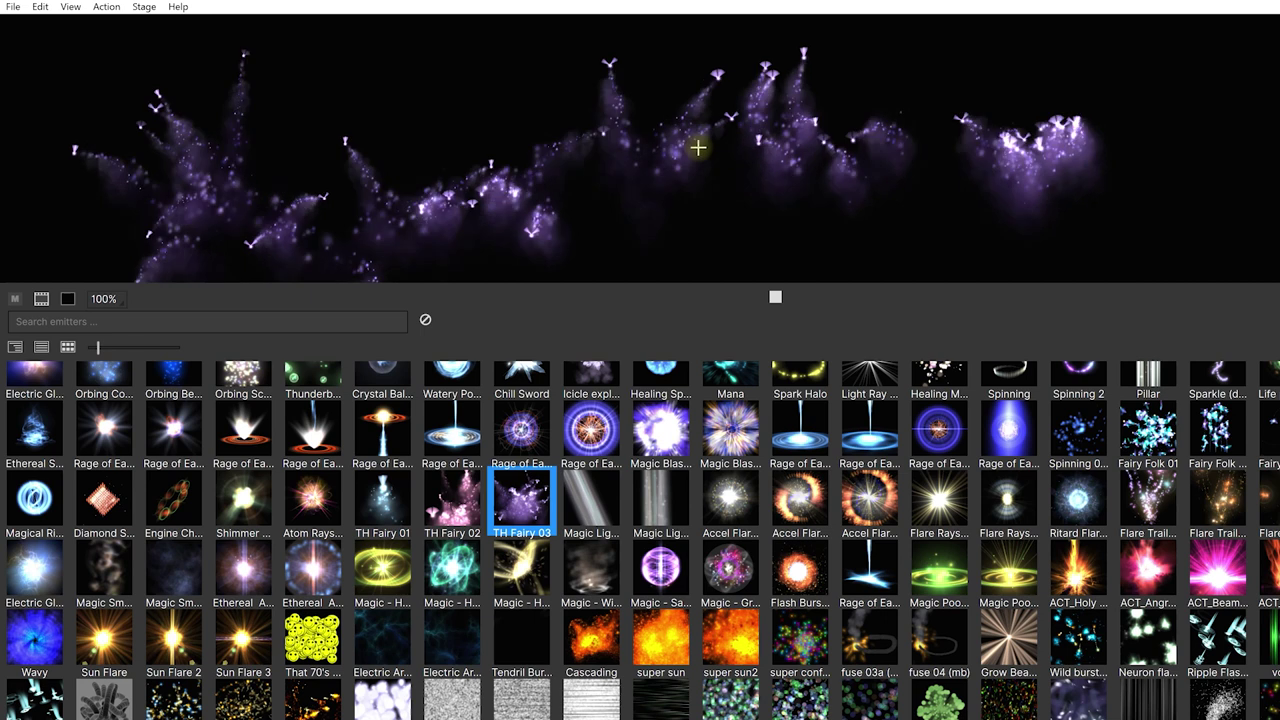
Load the Default layout and search the emitter library for "fairy"
{"action": "left_click", "coordinate": [70, 7]}
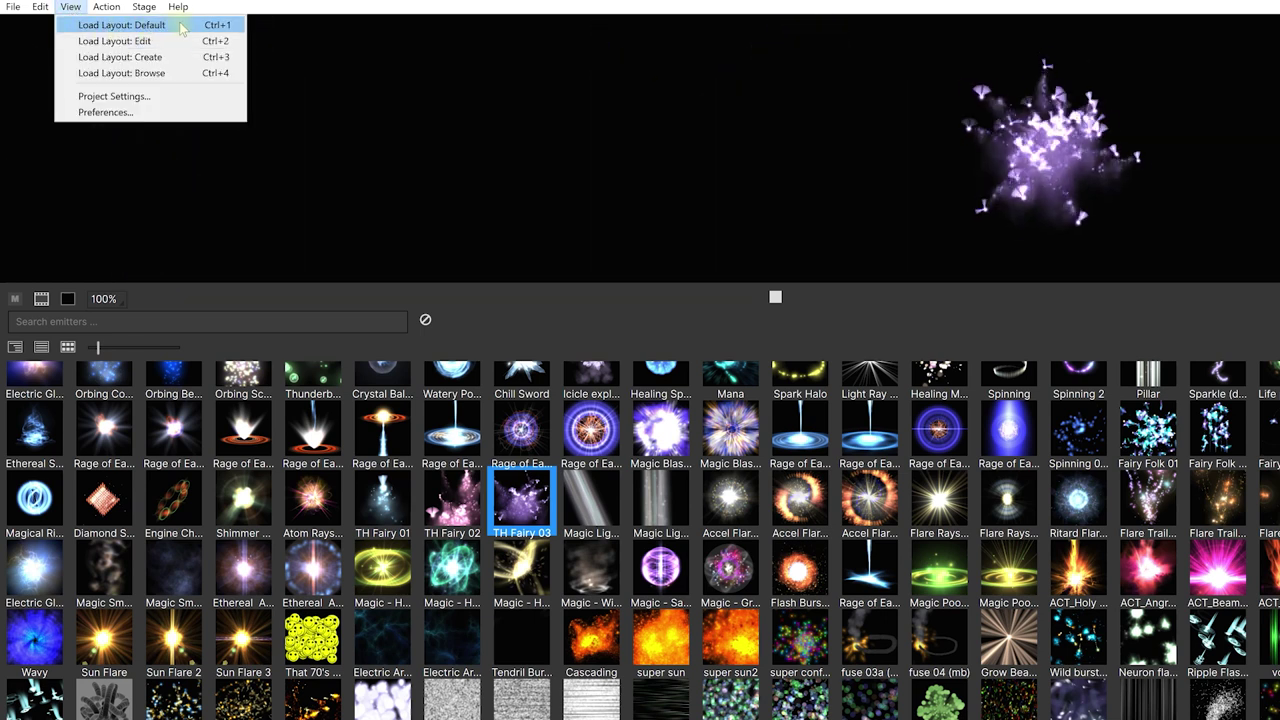
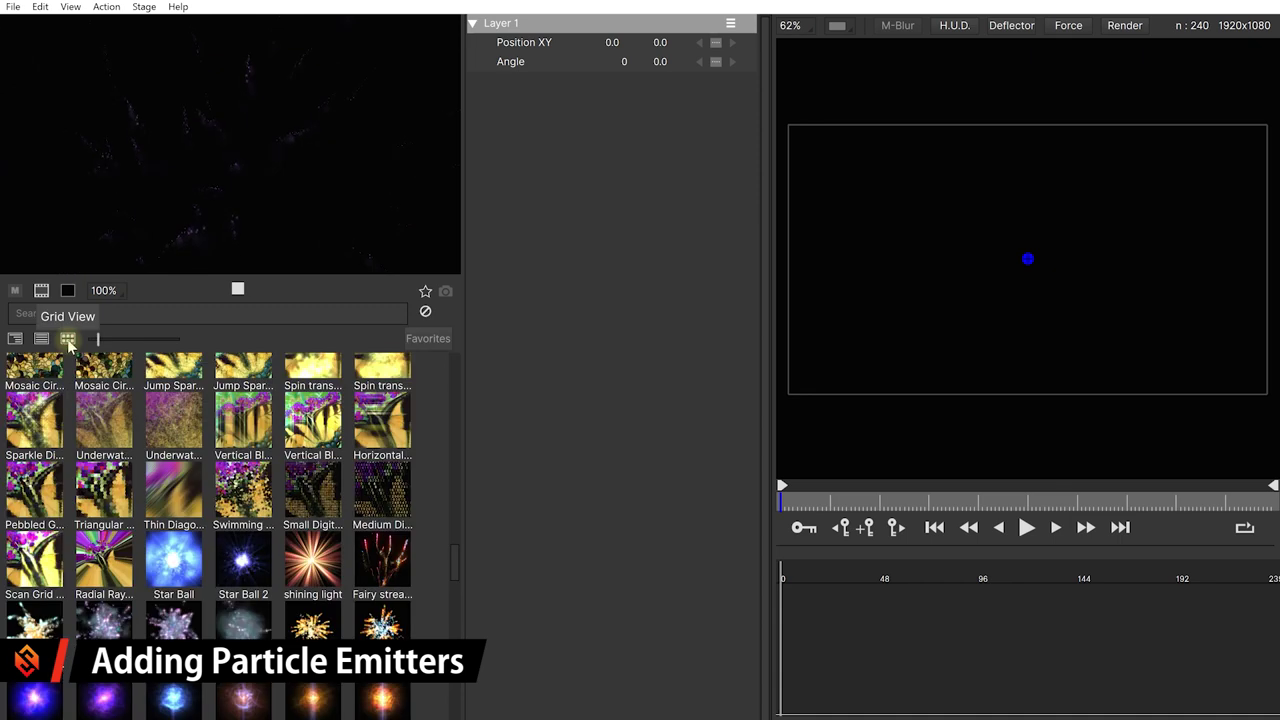
{"action": "scroll", "coordinate": [367, 498], "scroll_direction": "down", "scroll_amount": 5}
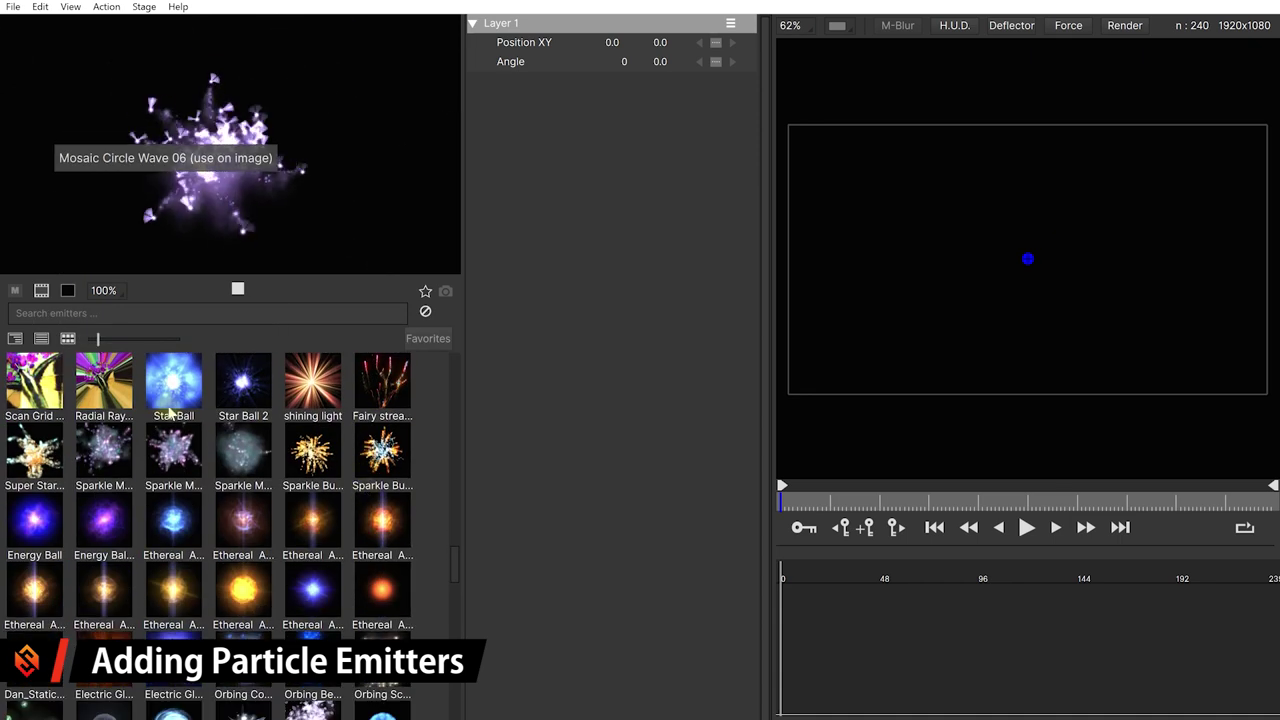
{"action": "left_click", "coordinate": [135, 314]}
{"action": "type", "text": "fairy"}
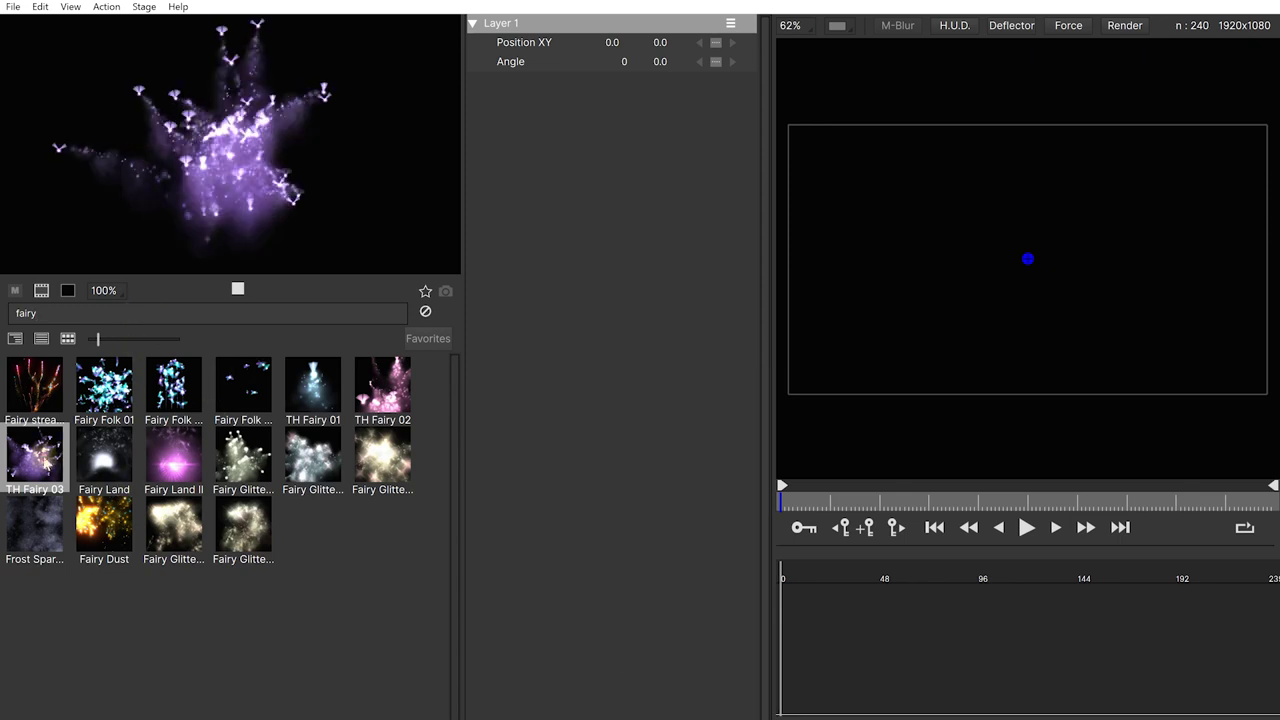
Add the TH Fairy 03 emitter to Layer 1 at frame 0
{"action": "left_click", "coordinate": [27, 453]}
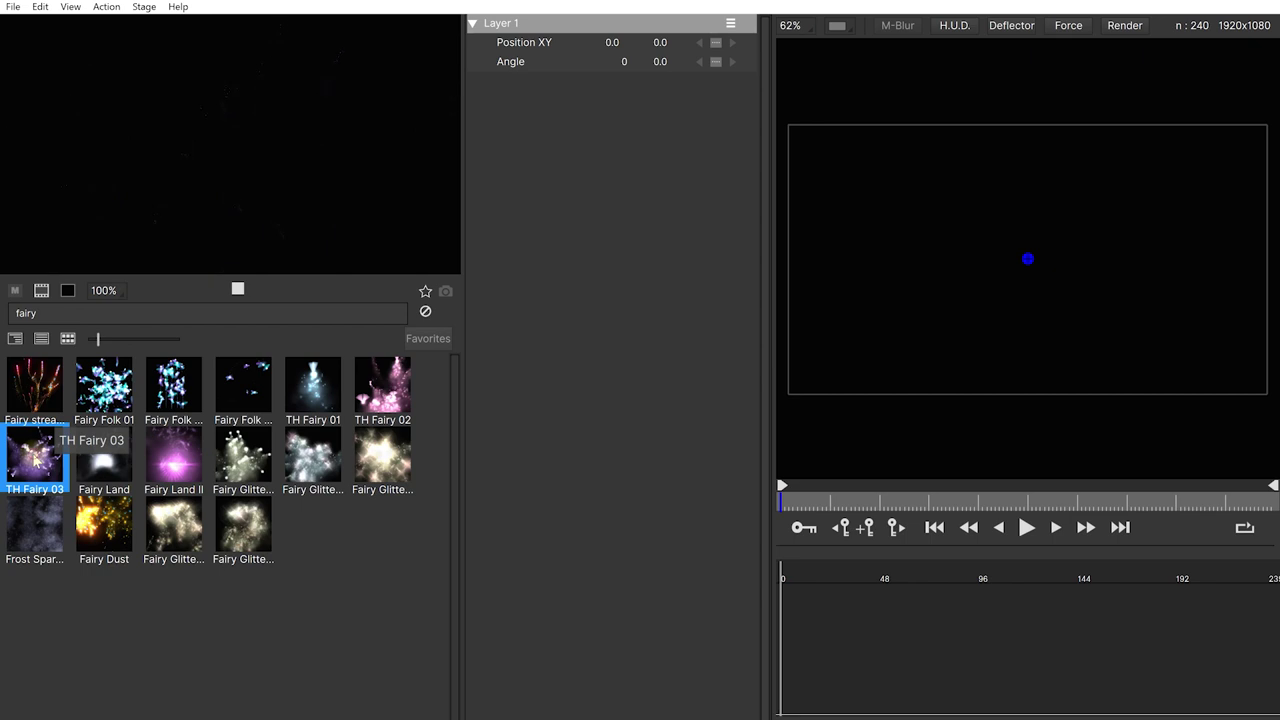
{"action": "double_click", "coordinate": [33, 455]}
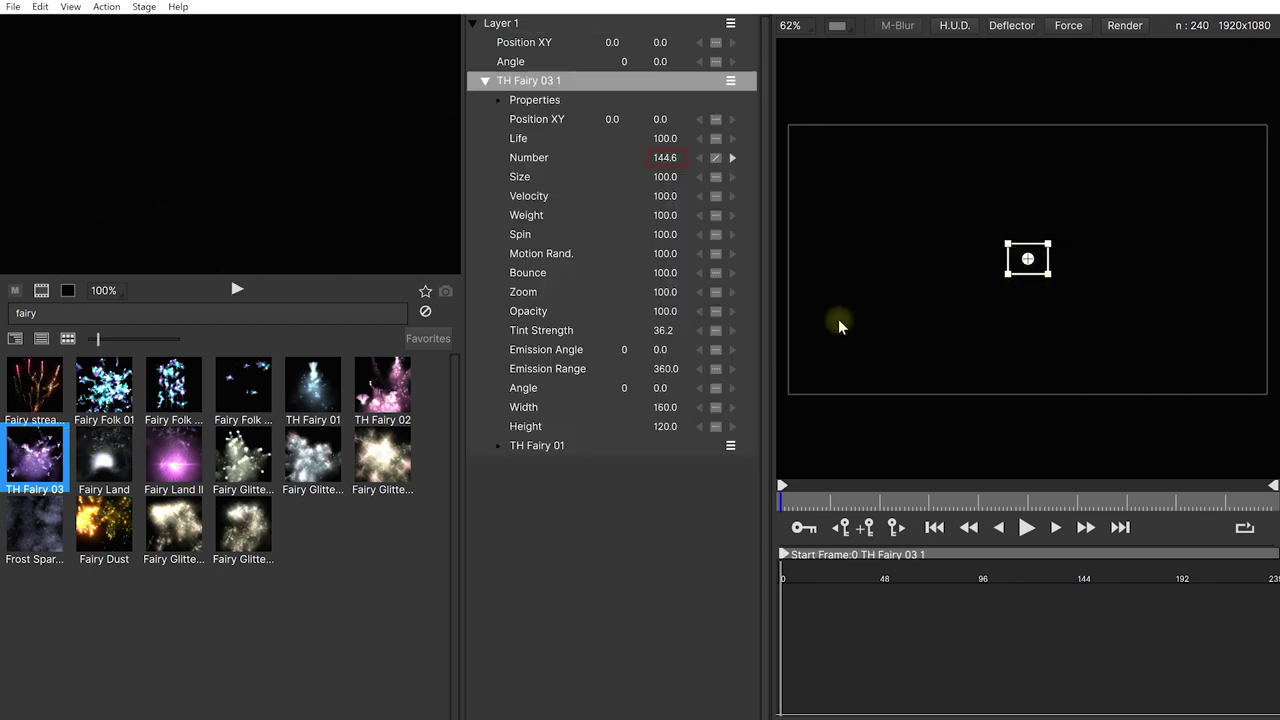
{"action": "left_click", "coordinate": [783, 510]}
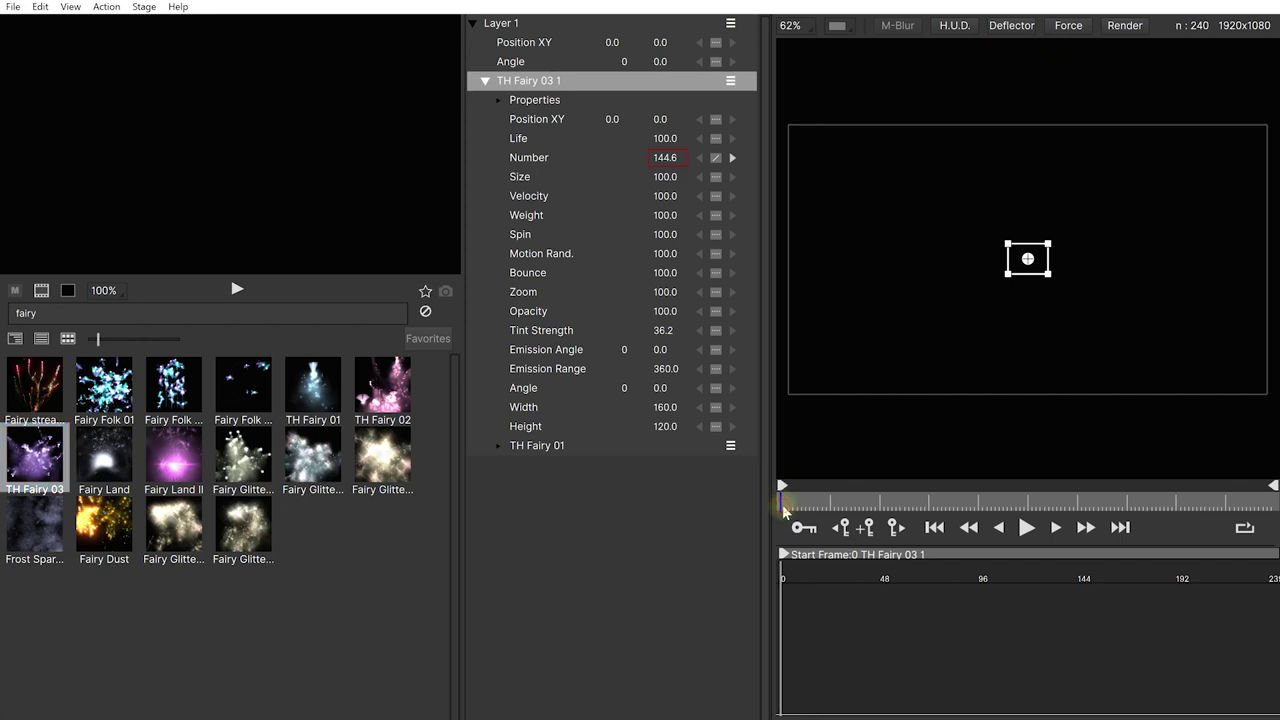
{"action": "mouse_move", "coordinate": [788, 507]}
{"action": "left_mouse_down"}
{"action": "mouse_move", "coordinate": [845, 503]}
{"action": "mouse_move", "coordinate": [781, 505]}
{"action": "left_mouse_up"}
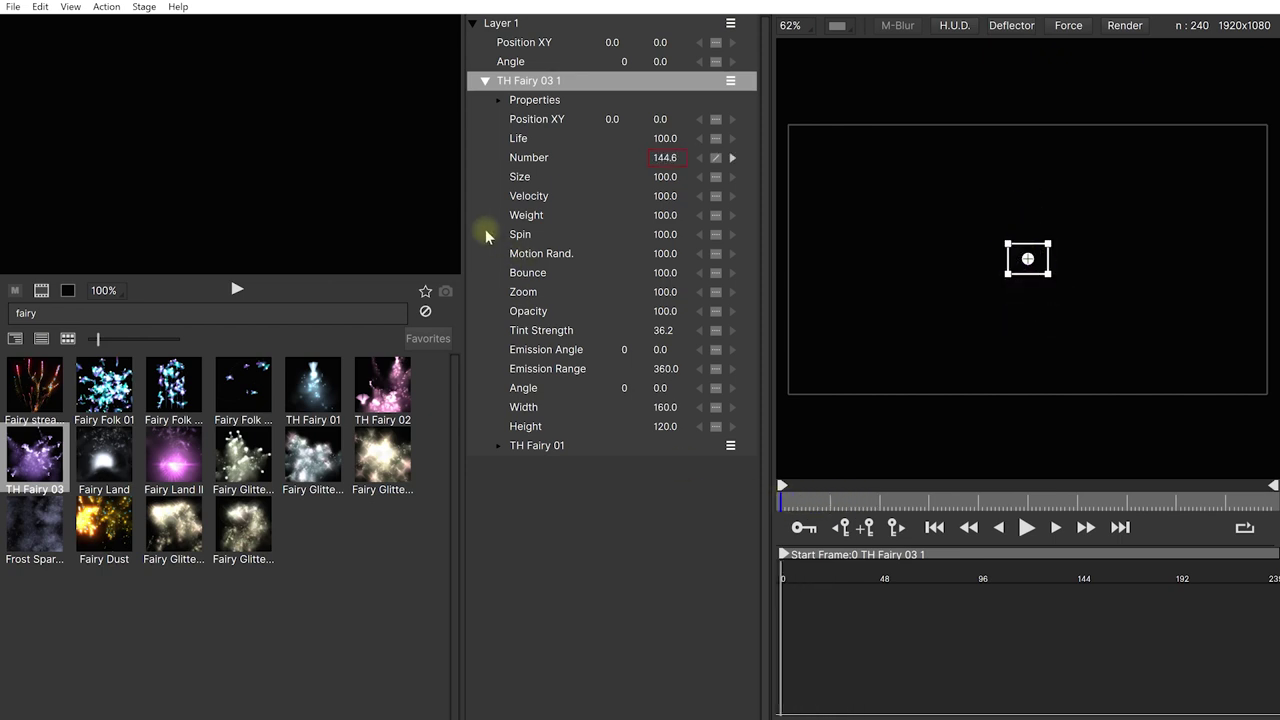
Widen the stage by narrowing the emitter library and parameter areas, and play back the TH Fairy 03 animation
{"action": "left_click_drag", "start_coordinate": [462, 225], "coordinate": [288, 225]}
{"action": "left_click_drag", "start_coordinate": [597, 204], "coordinate": [541, 204]}
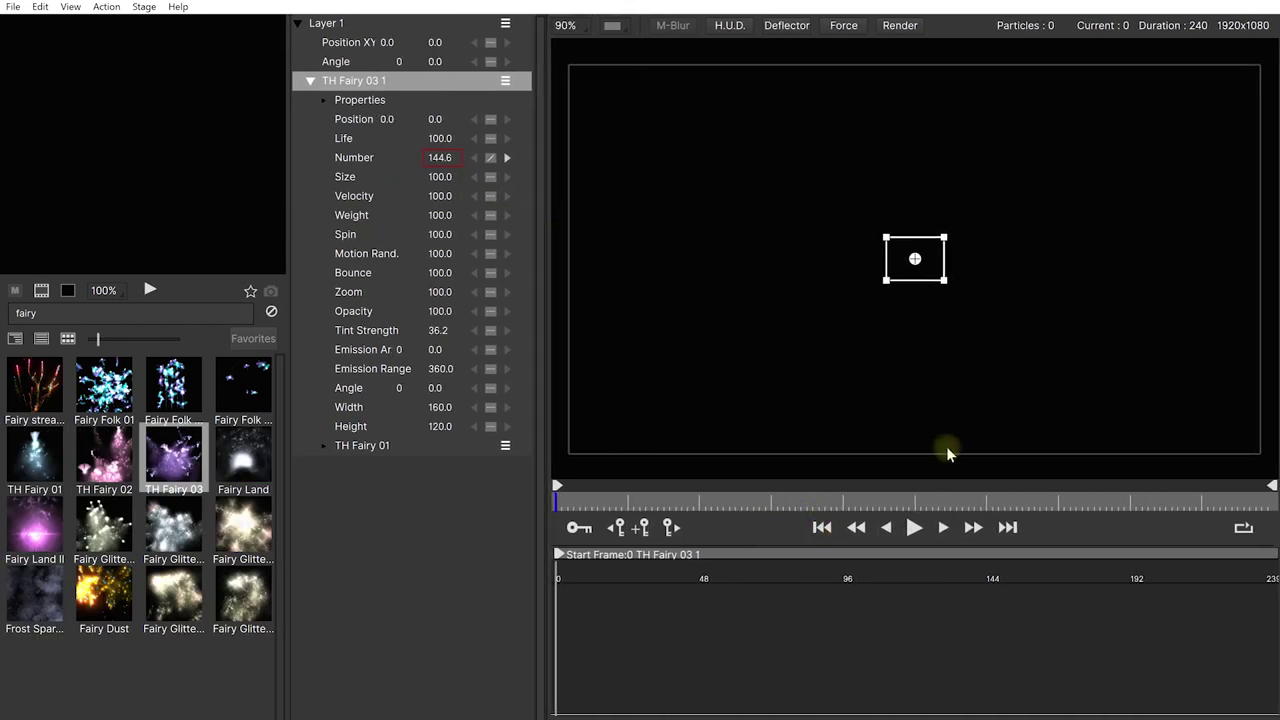
{"action": "left_click", "coordinate": [914, 528]}
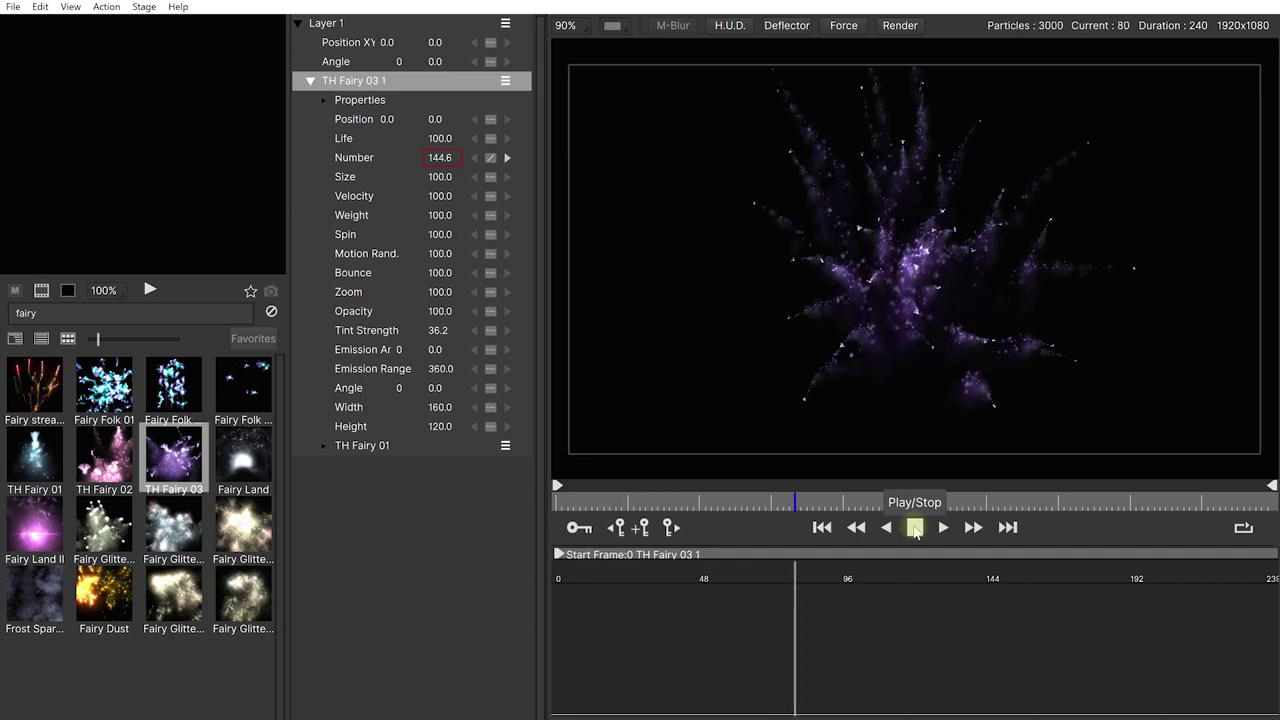
{"action": "left_click", "coordinate": [914, 528]}
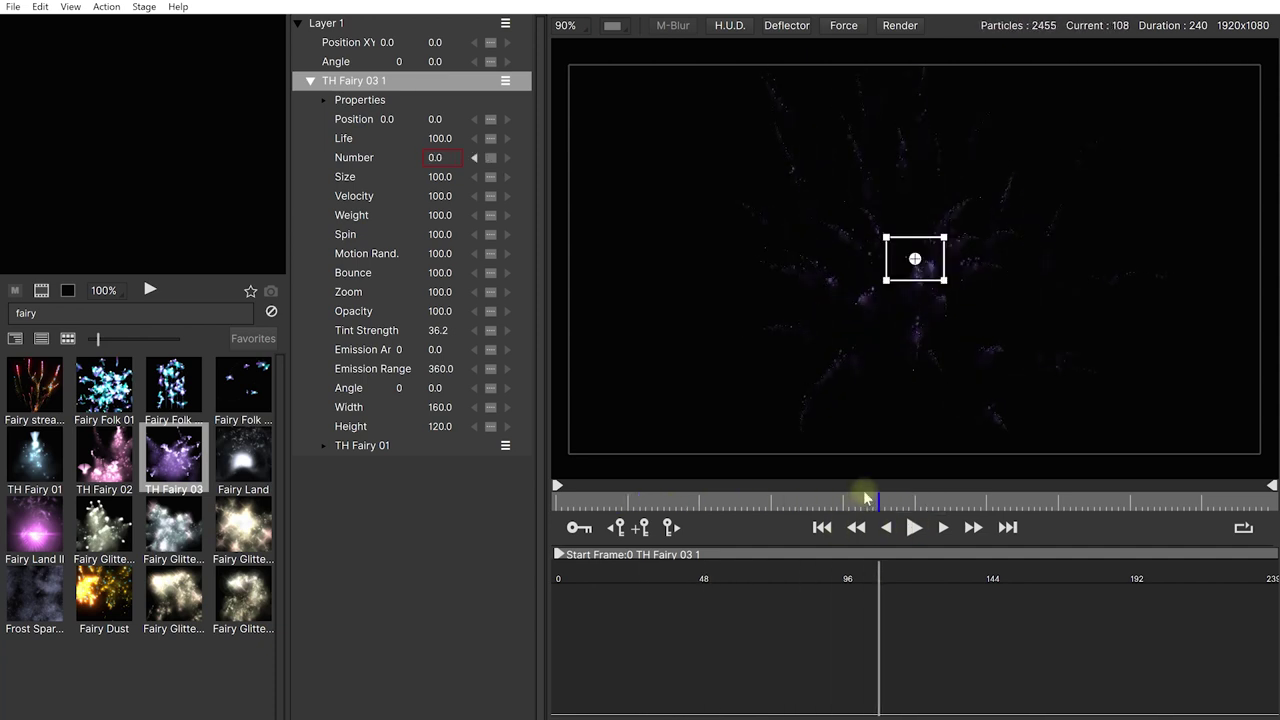
Add the Fairy Glitter Fog 03 emitter at frame 24 and place it below TH Fairy 03, at about position 1, 254
{"action": "left_click_drag", "start_coordinate": [836, 506], "coordinate": [630, 510]}
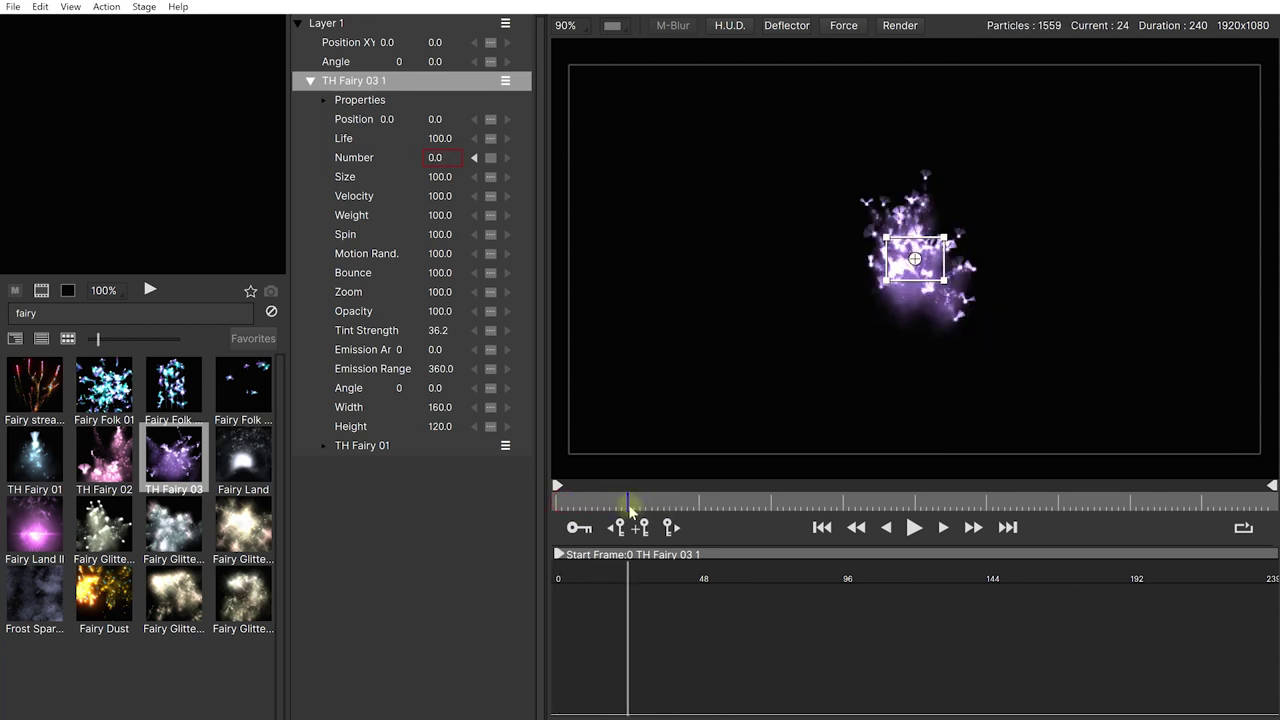
{"action": "left_click", "coordinate": [226, 545]}
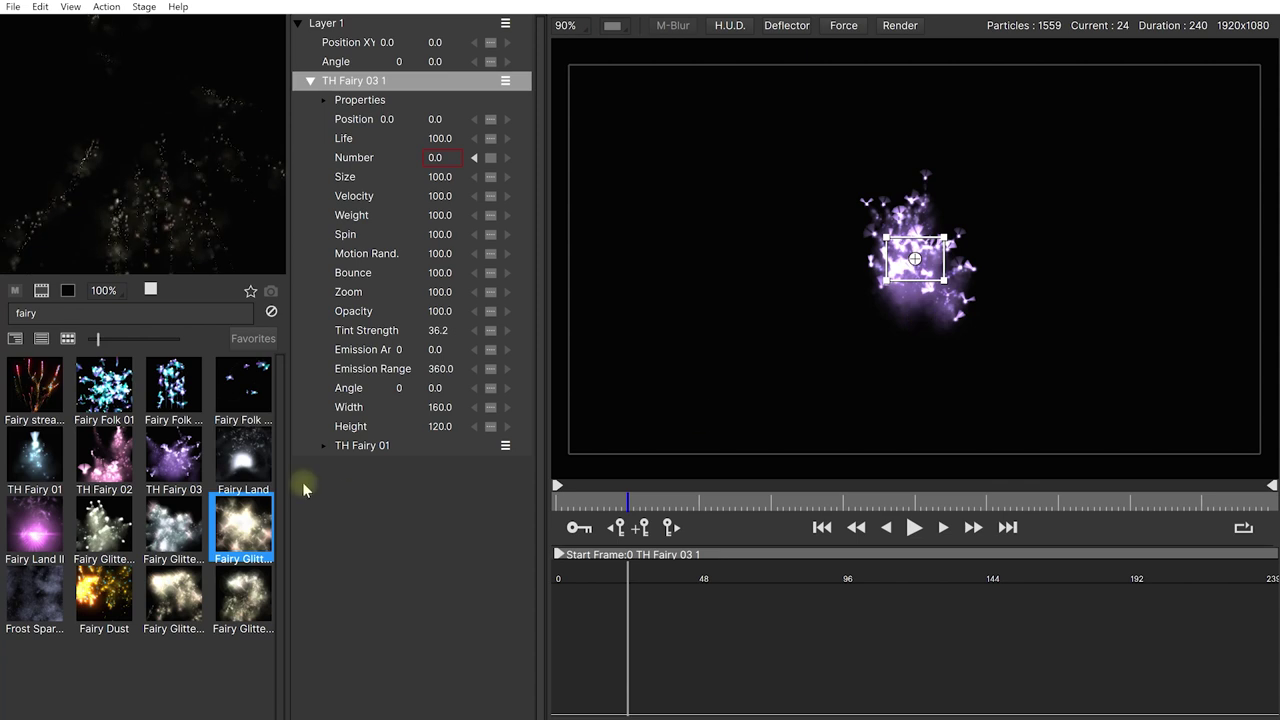
{"action": "double_click", "coordinate": [240, 525]}
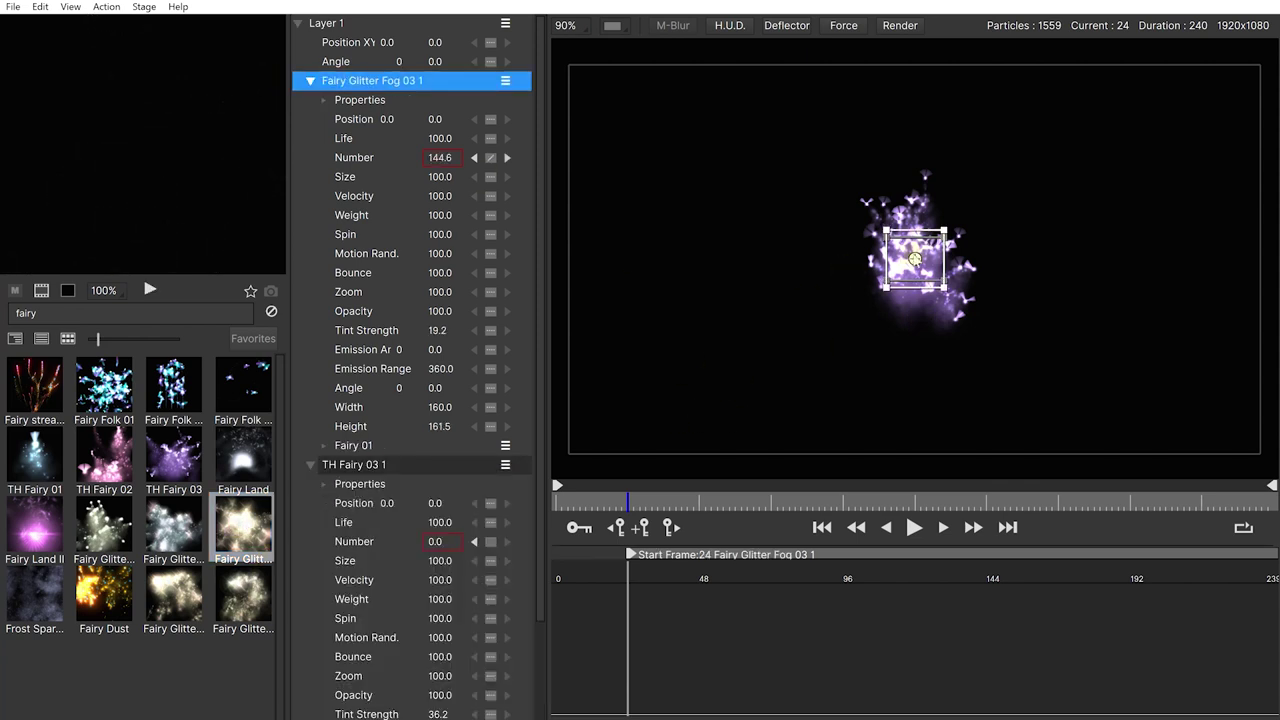
{"action": "left_click_drag", "start_coordinate": [914, 259], "coordinate": [915, 352]}
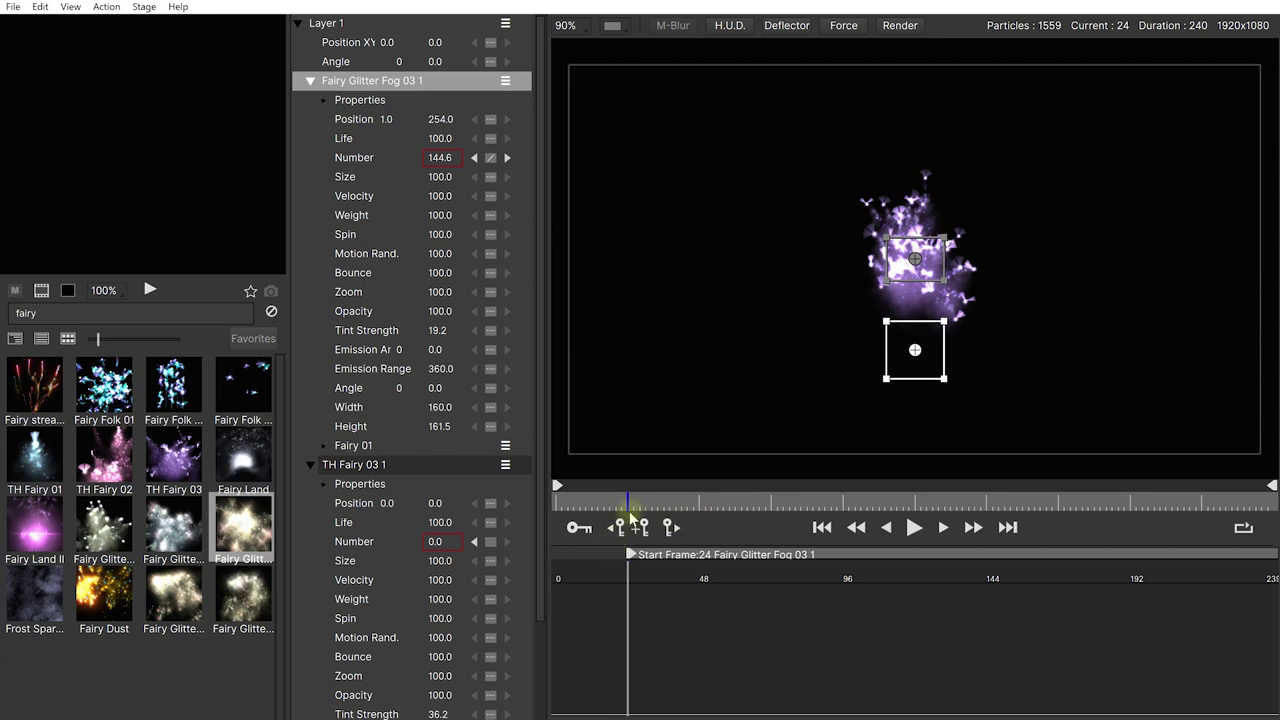
Select Fairy Glitter Fog 03 and TH Fairy 03 in turn to examine their start frames on the timeline
{"action": "left_click_drag", "start_coordinate": [627, 508], "coordinate": [616, 537]}
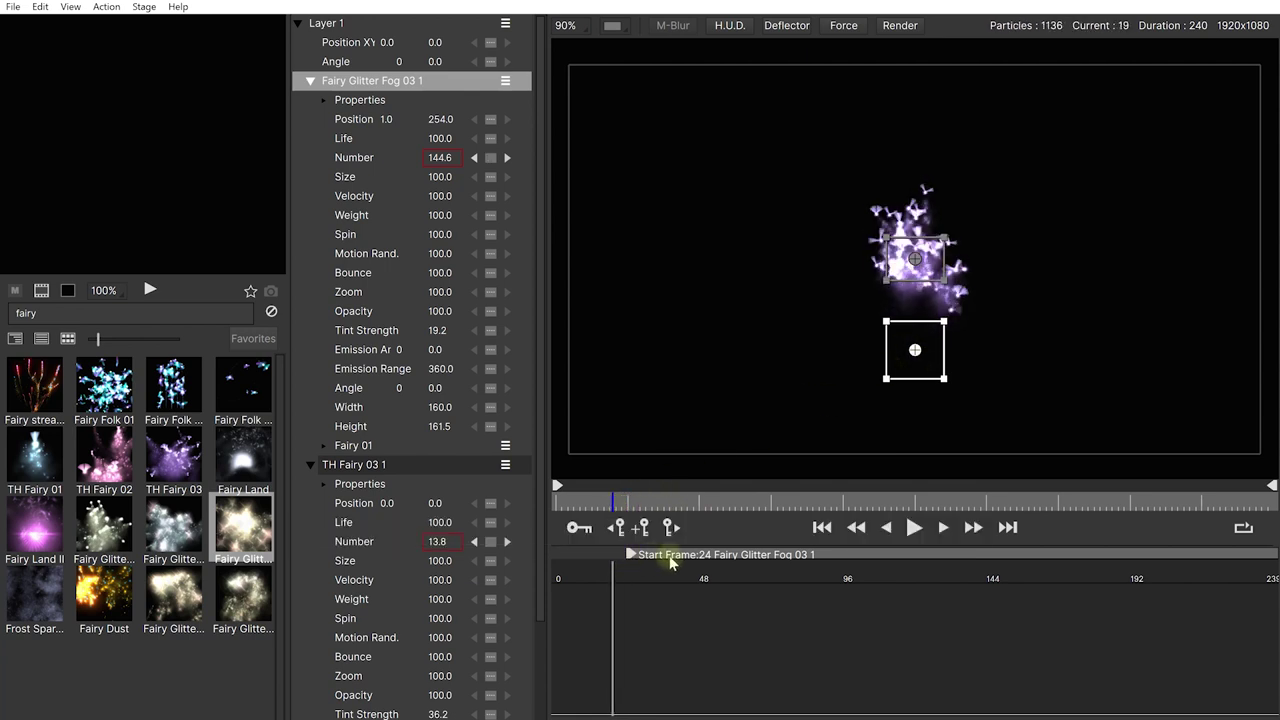
{"action": "left_click", "coordinate": [337, 86]}
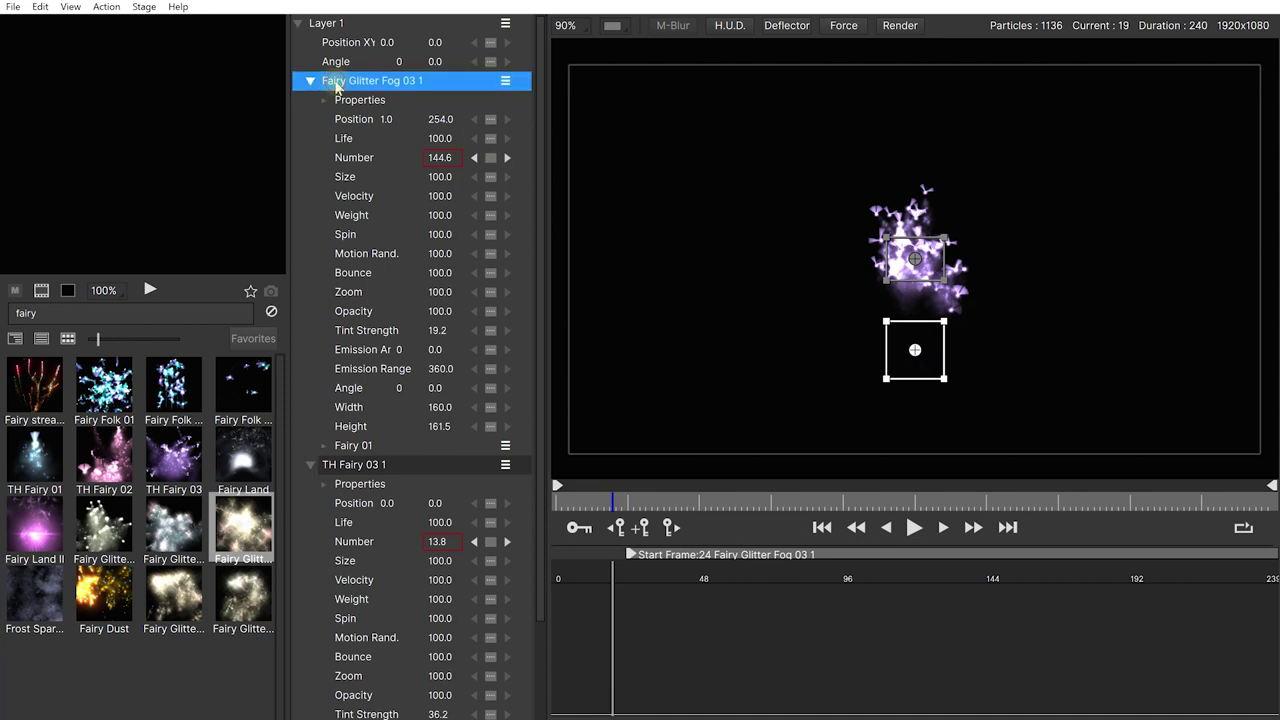
{"action": "mouse_move", "coordinate": [622, 503]}
{"action": "left_mouse_down"}
{"action": "mouse_move", "coordinate": [724, 509]}
{"action": "mouse_move", "coordinate": [606, 510]}
{"action": "left_mouse_up"}
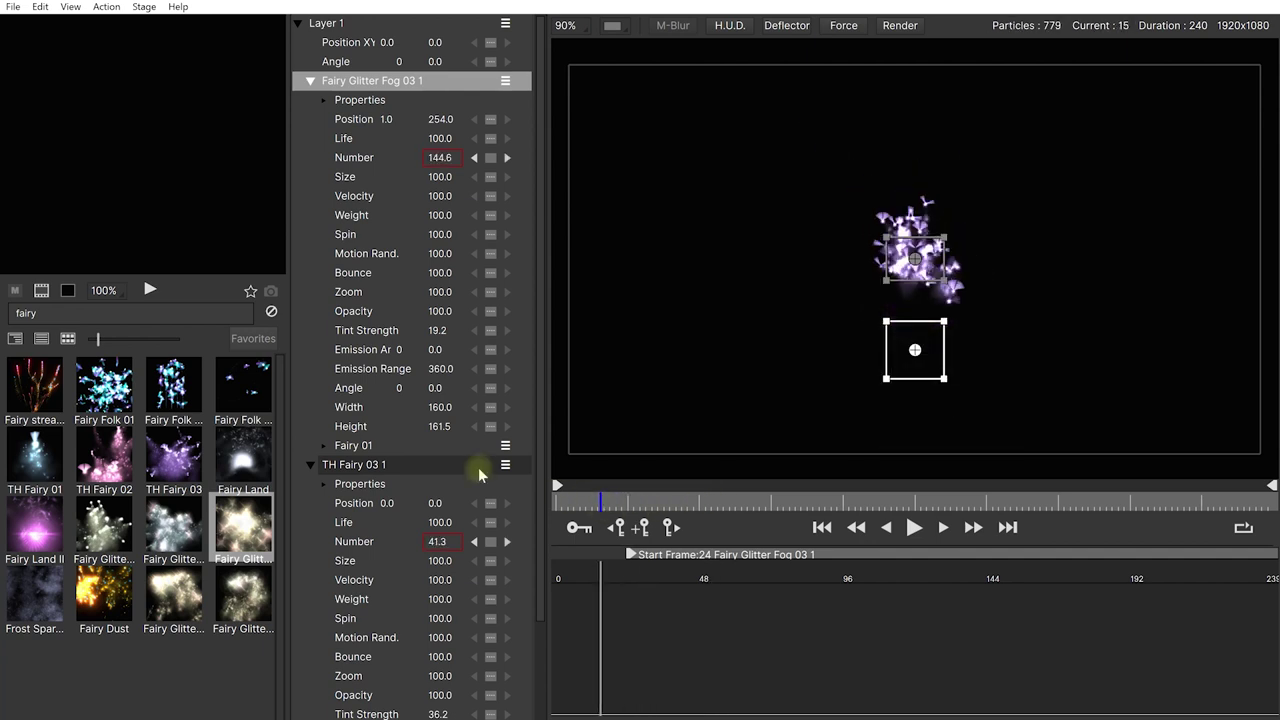
{"action": "left_click", "coordinate": [346, 467]}
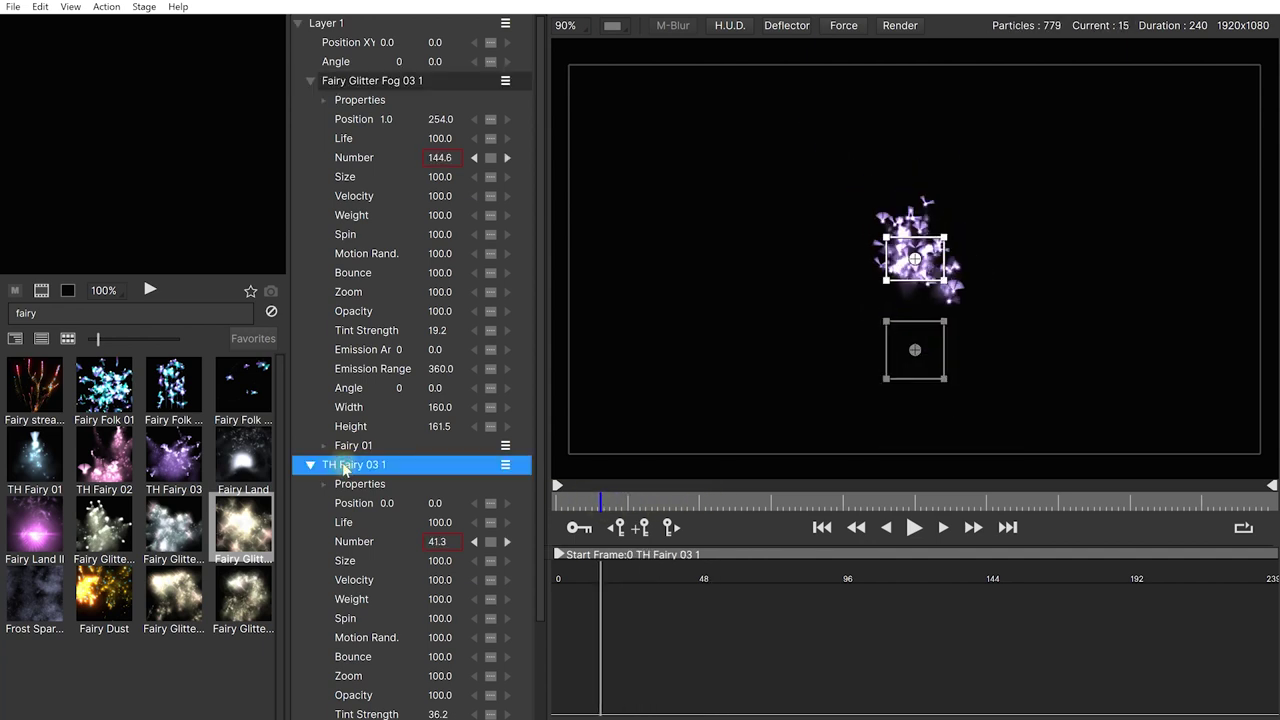
{"action": "mouse_move", "coordinate": [557, 560]}
{"action": "left_mouse_down"}
{"action": "mouse_move", "coordinate": [612, 558]}
{"action": "mouse_move", "coordinate": [556, 557]}
{"action": "left_mouse_up"}
Play back both emitters from frame 0, stopping the playback partway
{"action": "left_click", "coordinate": [592, 508]}
{"action": "left_click_drag", "start_coordinate": [592, 508], "coordinate": [537, 507]}
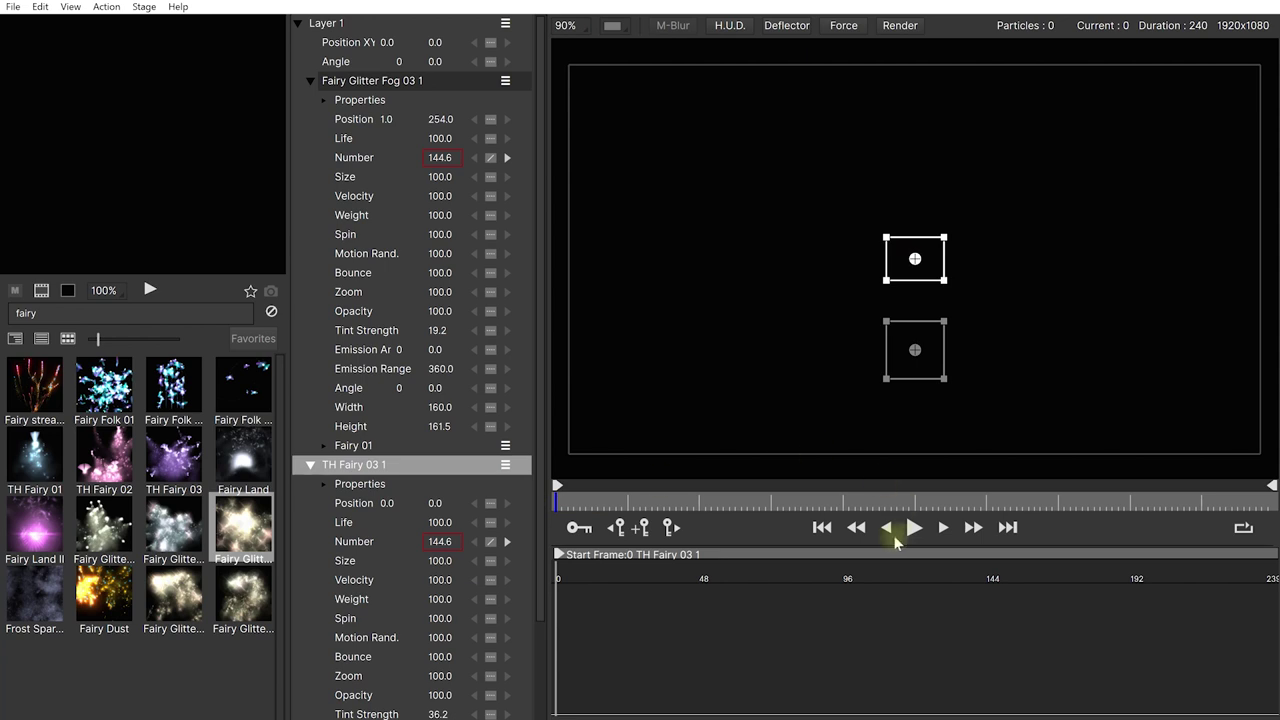
{"action": "left_click", "coordinate": [912, 528]}
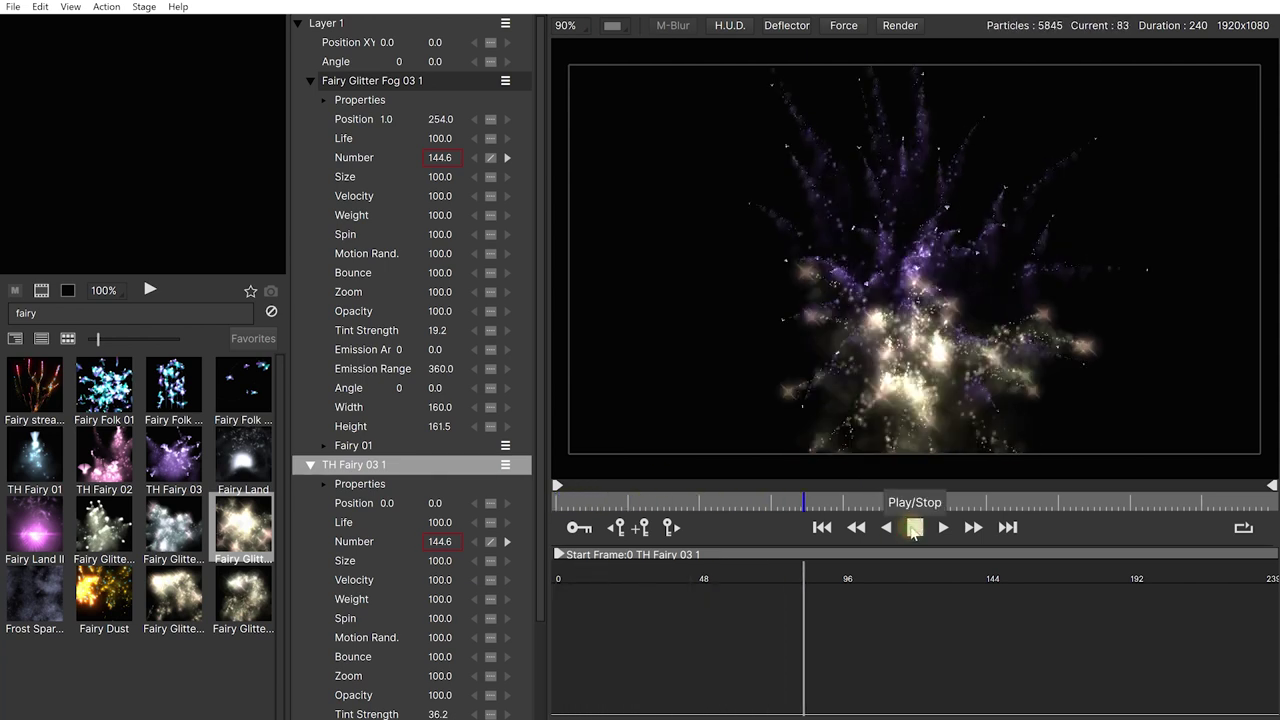
{"action": "left_click", "coordinate": [914, 528]}
Move Fairy Glitter Fog 03 up to about position 3, 151 and shift its start to frame 8
{"action": "left_click_drag", "start_coordinate": [663, 510], "coordinate": [607, 510]}
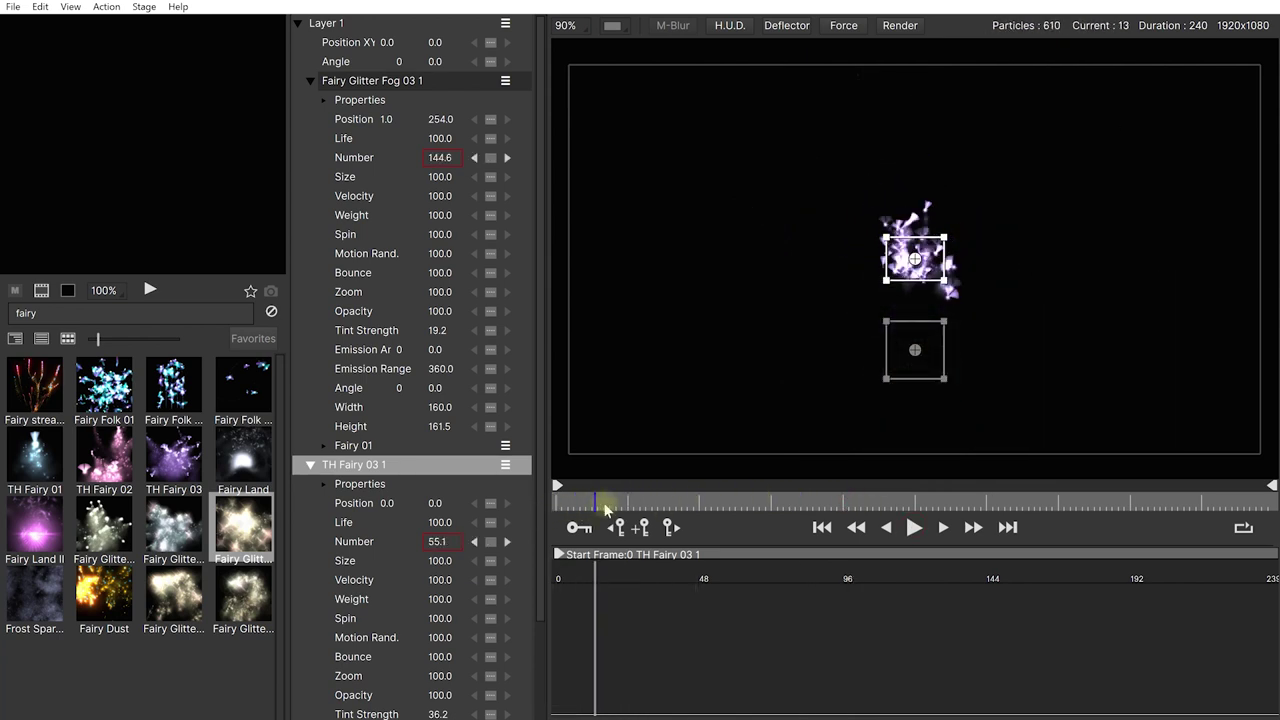
{"action": "left_click", "coordinate": [372, 82]}
{"action": "left_click_drag", "start_coordinate": [914, 350], "coordinate": [915, 313]}
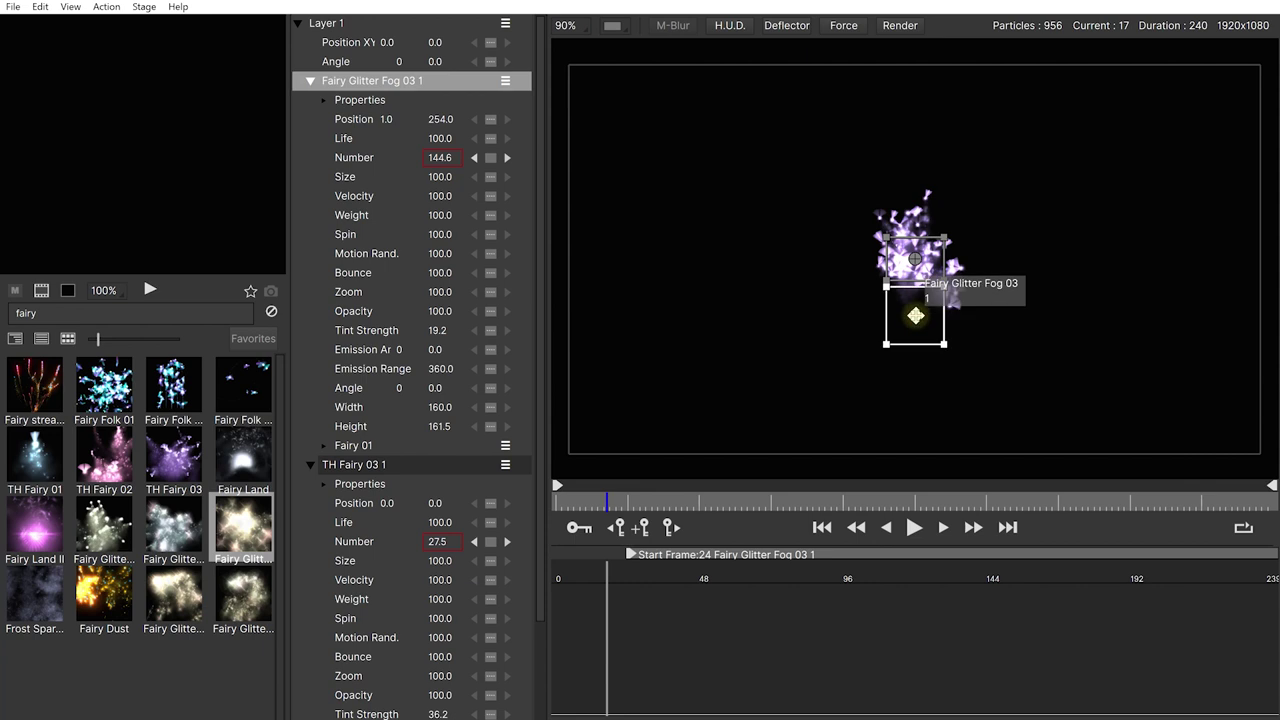
{"action": "left_click_drag", "start_coordinate": [630, 557], "coordinate": [582, 557]}
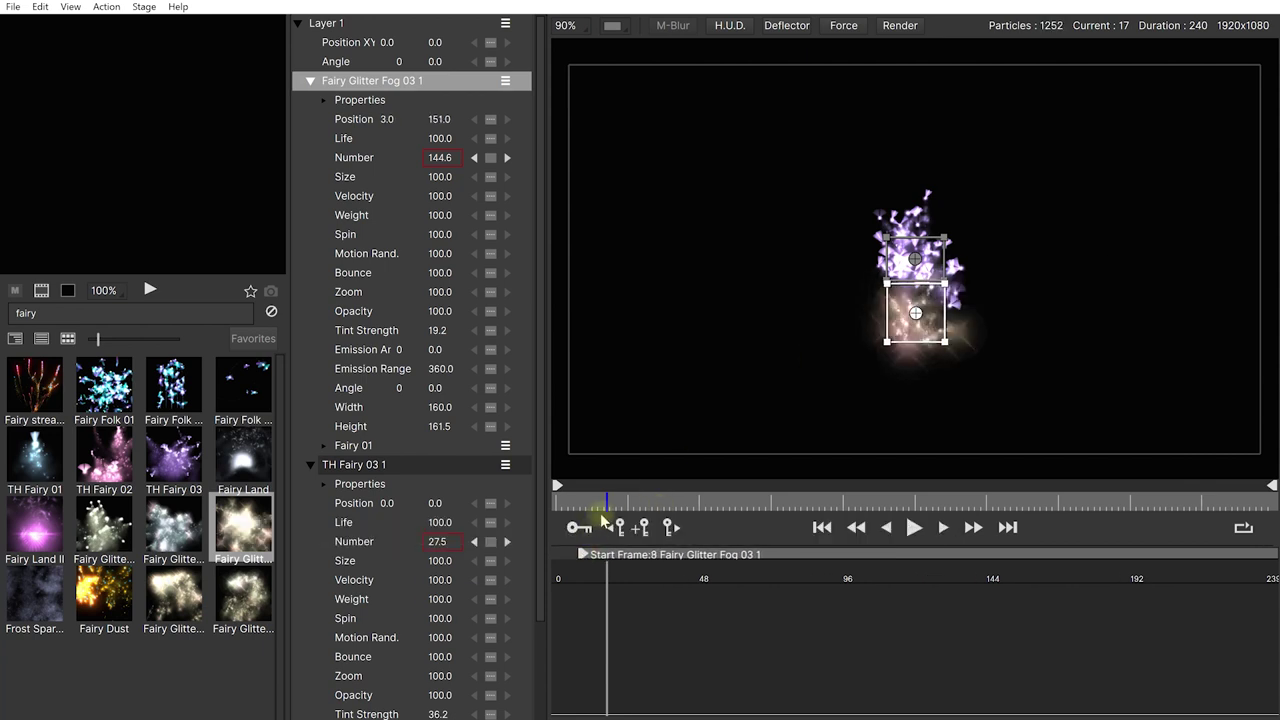
Widen Fairy Glitter Fog 03's emission area to about 950 by 206 and check its available shape options, keeping Area
{"action": "left_click_drag", "start_coordinate": [944, 341], "coordinate": [1087, 350]}
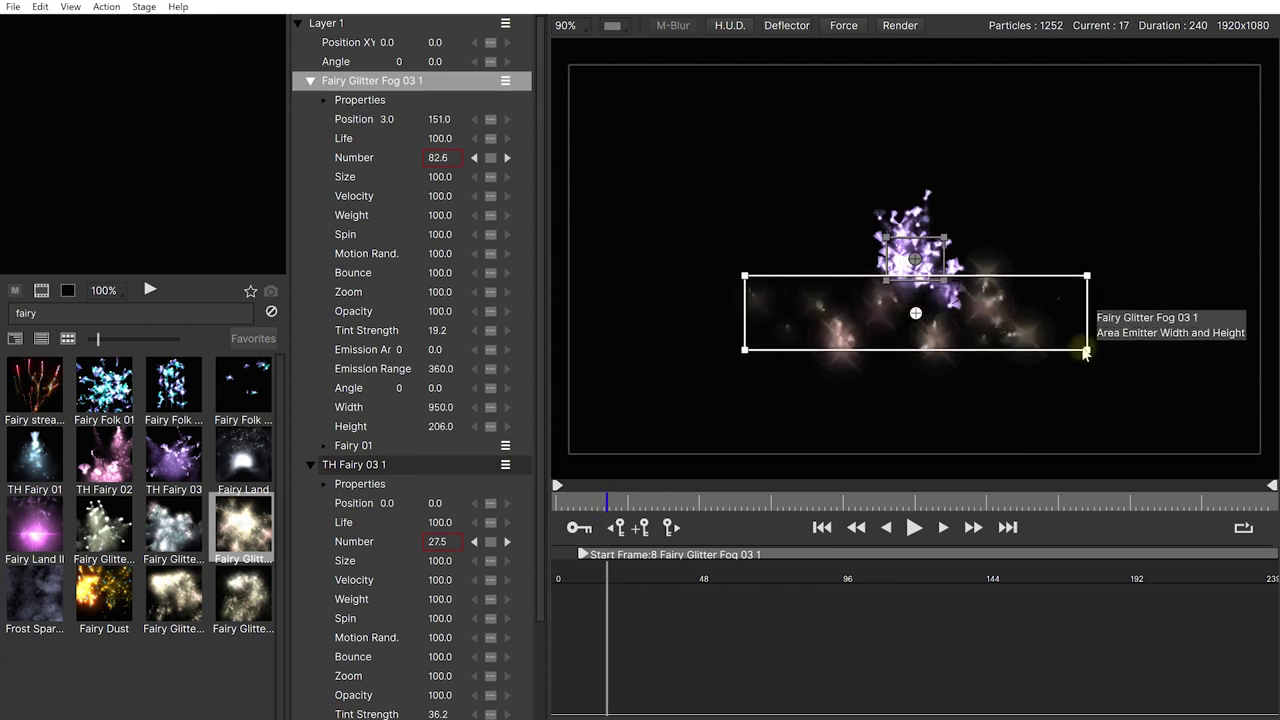
{"action": "left_click", "coordinate": [322, 102]}
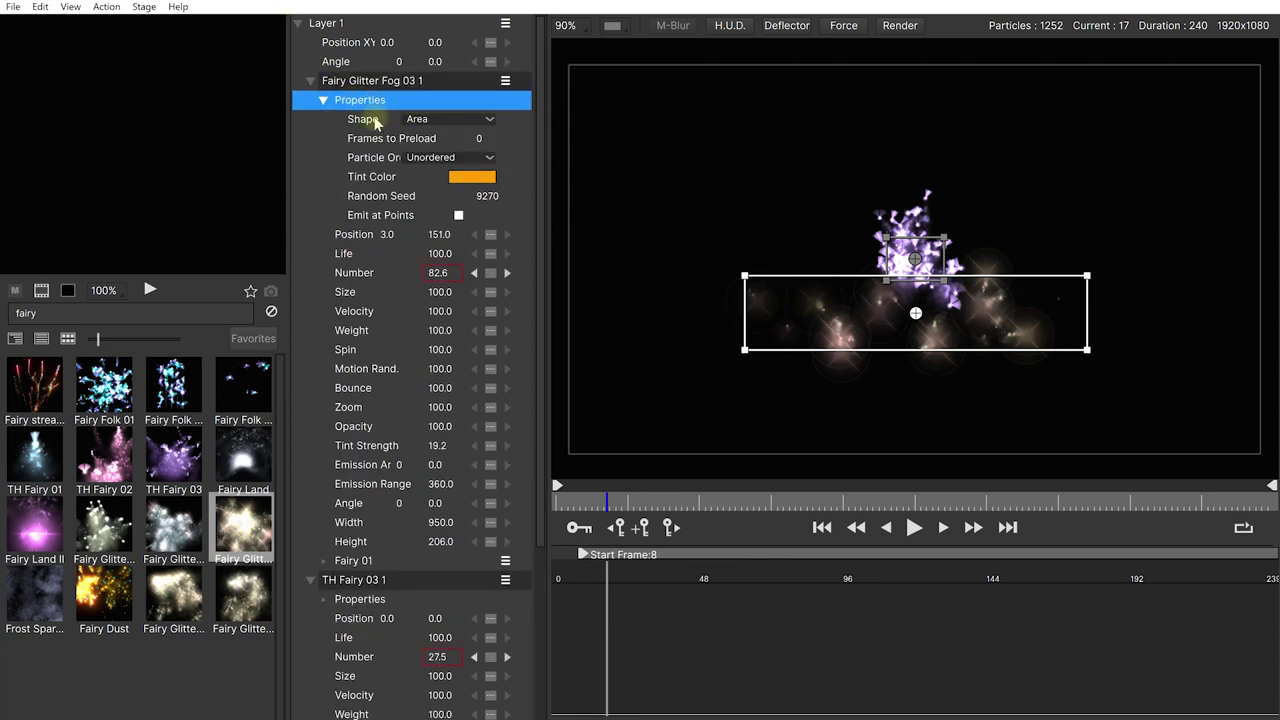
{"action": "left_click", "coordinate": [354, 123]}
{"action": "left_click", "coordinate": [457, 119]}
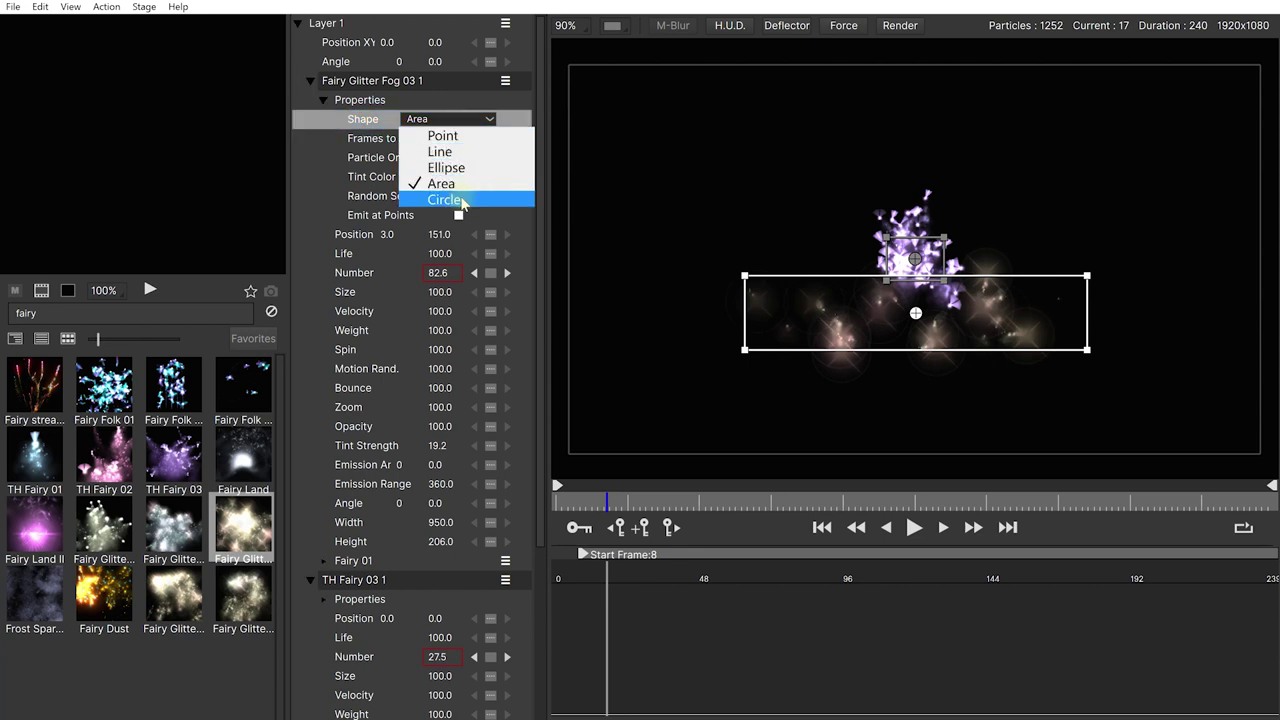
{"action": "left_click", "coordinate": [526, 109]}
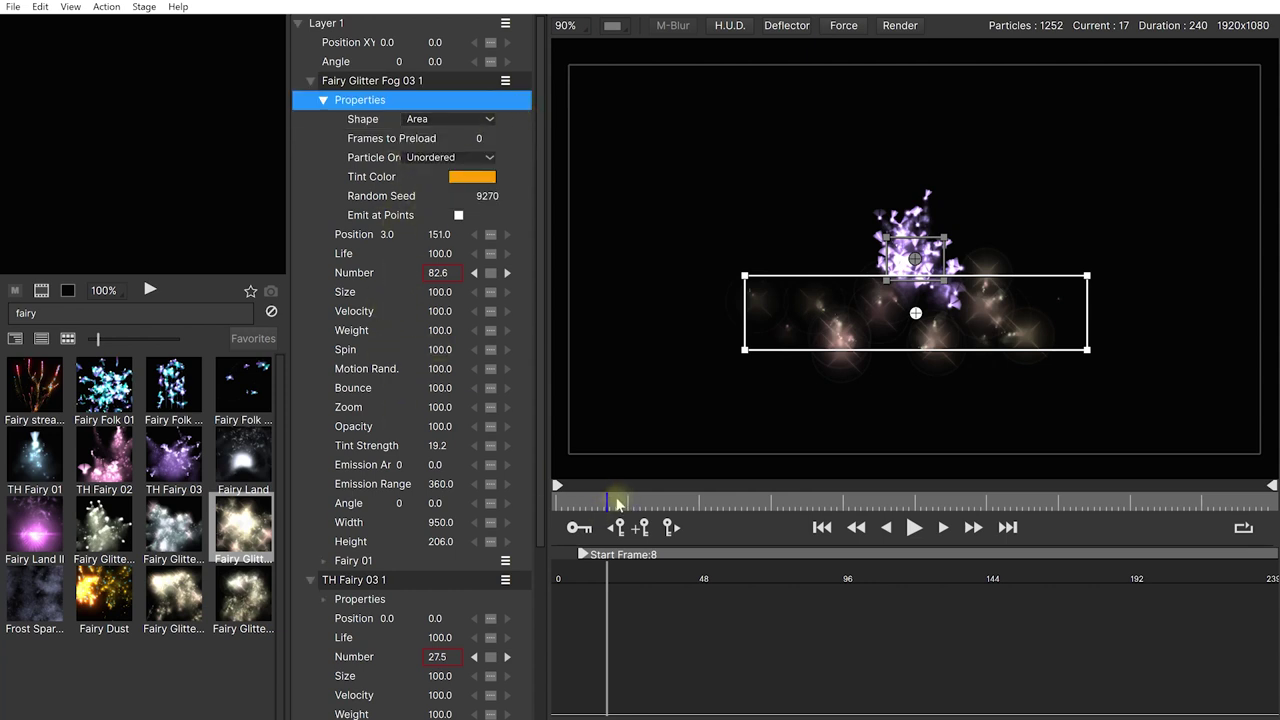
Play back the widened fog emitter together with TH Fairy 03 from frame 0
{"action": "left_click_drag", "start_coordinate": [617, 503], "coordinate": [556, 503]}
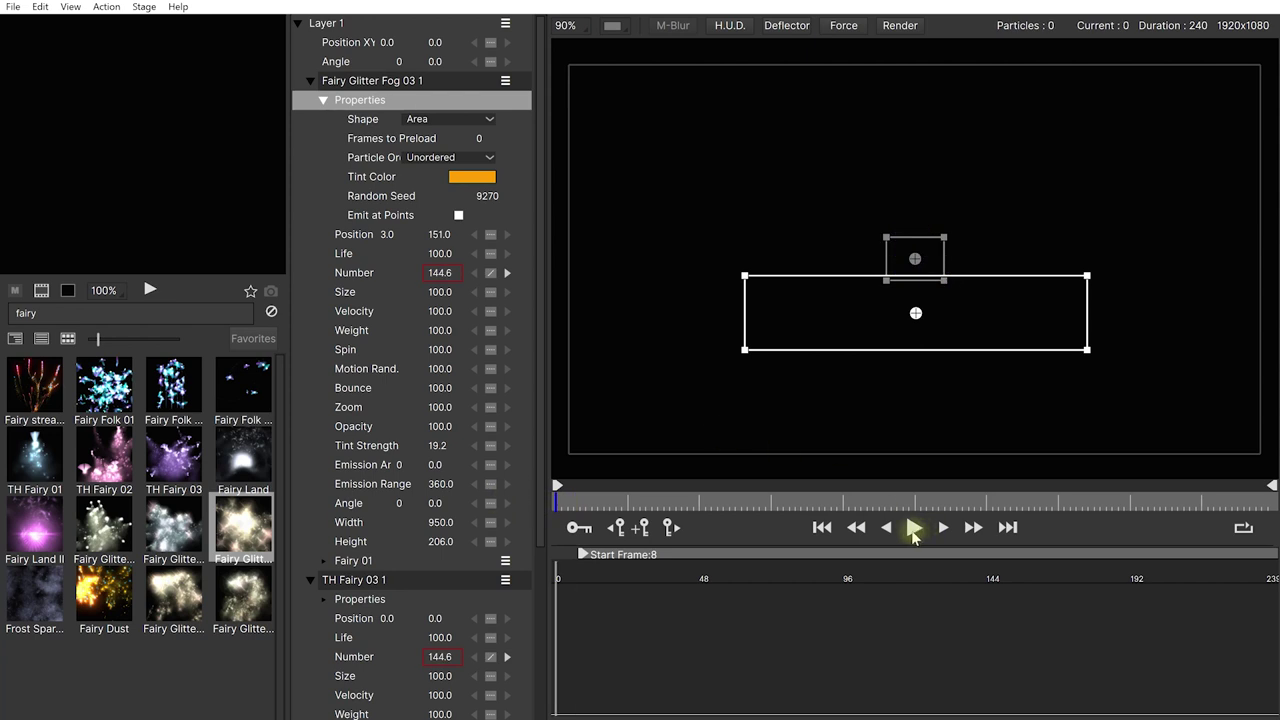
{"action": "left_click", "coordinate": [912, 530]}
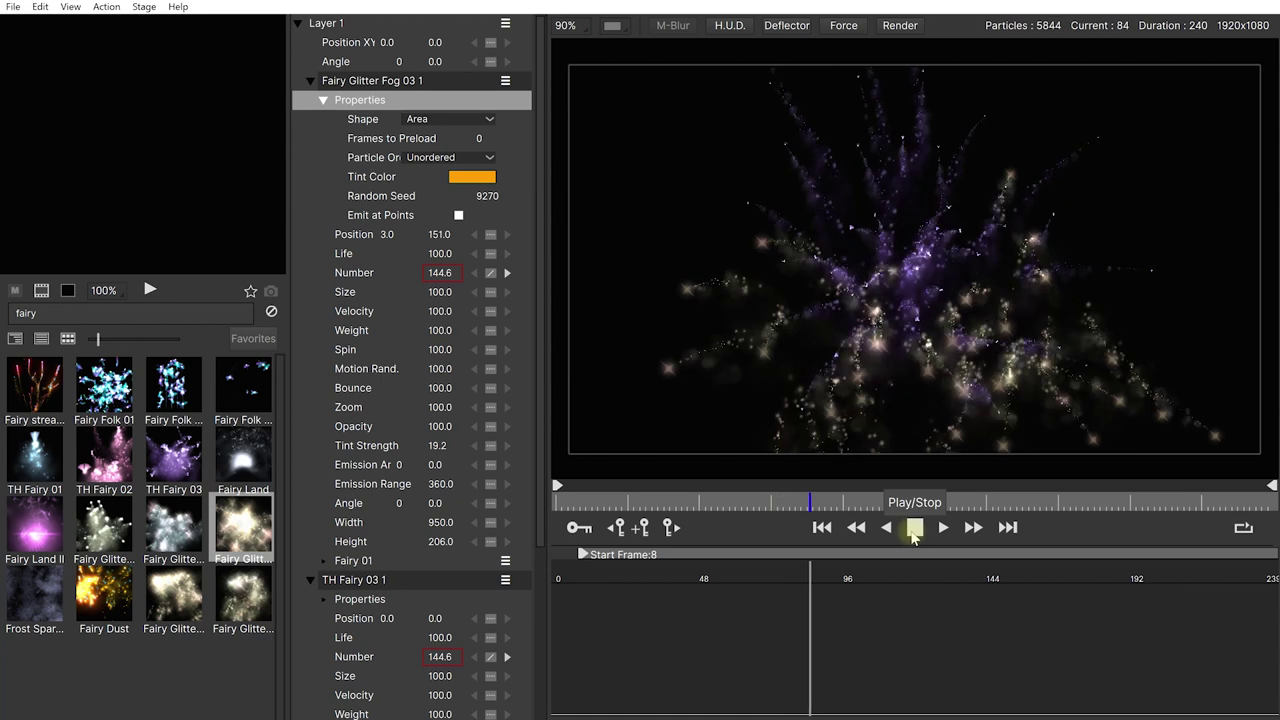
{"action": "left_click", "coordinate": [822, 528]}
Preview the particles over a checkerboard background up to frame 67 and return the preview to Composite over Black
{"action": "mouse_move", "coordinate": [700, 505]}
{"action": "left_mouse_down"}
{"action": "mouse_move", "coordinate": [660, 507]}
{"action": "mouse_move", "coordinate": [718, 510]}
{"action": "mouse_move", "coordinate": [665, 509]}
{"action": "mouse_move", "coordinate": [688, 505]}
{"action": "left_mouse_up"}
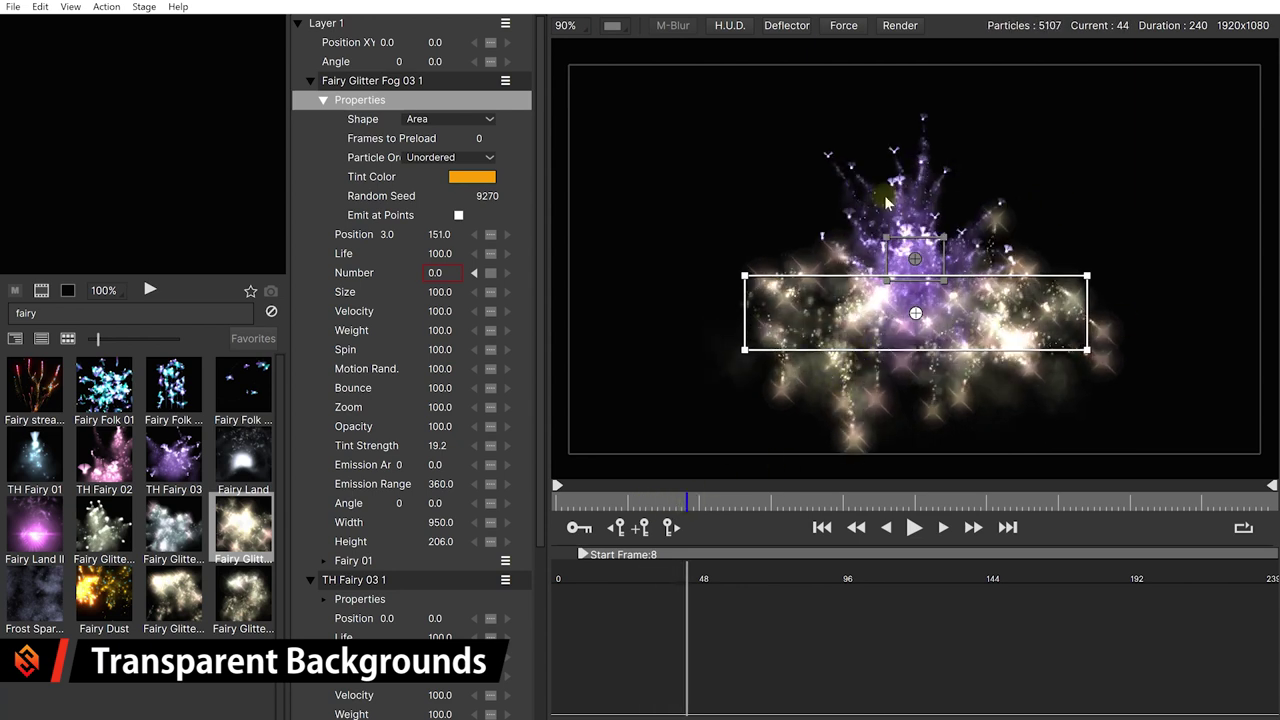
{"action": "left_click", "coordinate": [614, 26]}
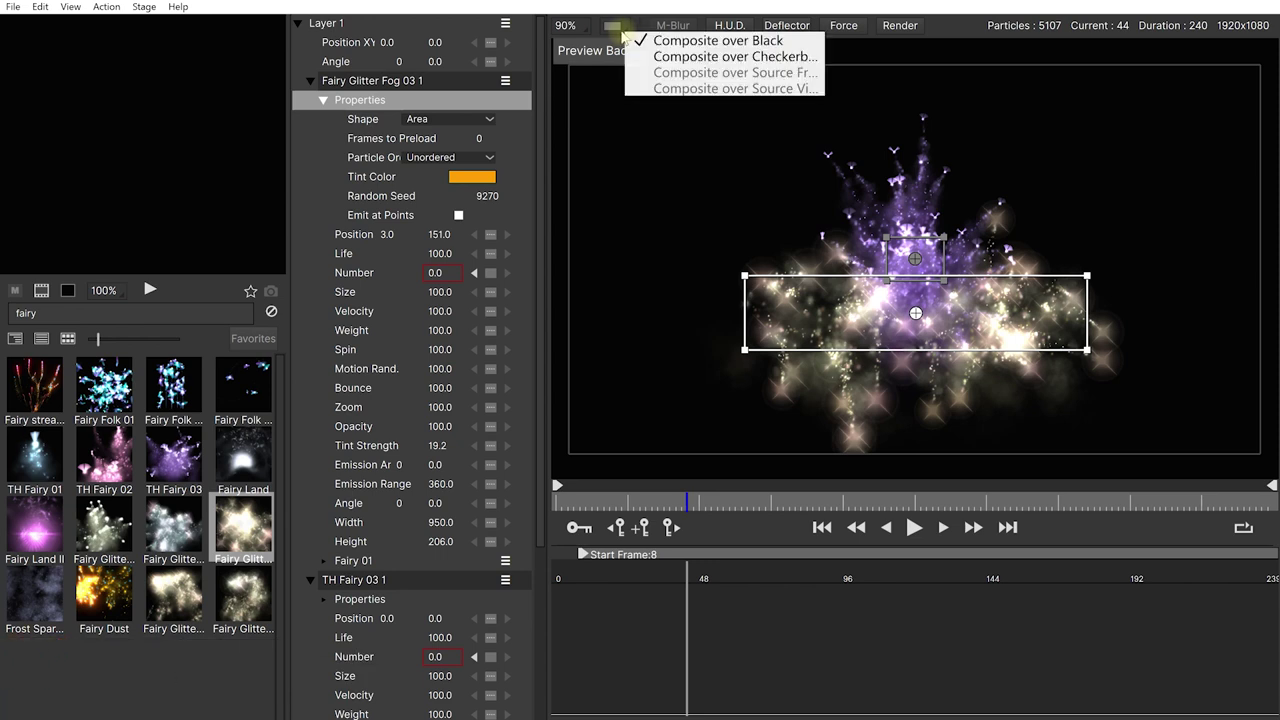
{"action": "left_click", "coordinate": [691, 57]}
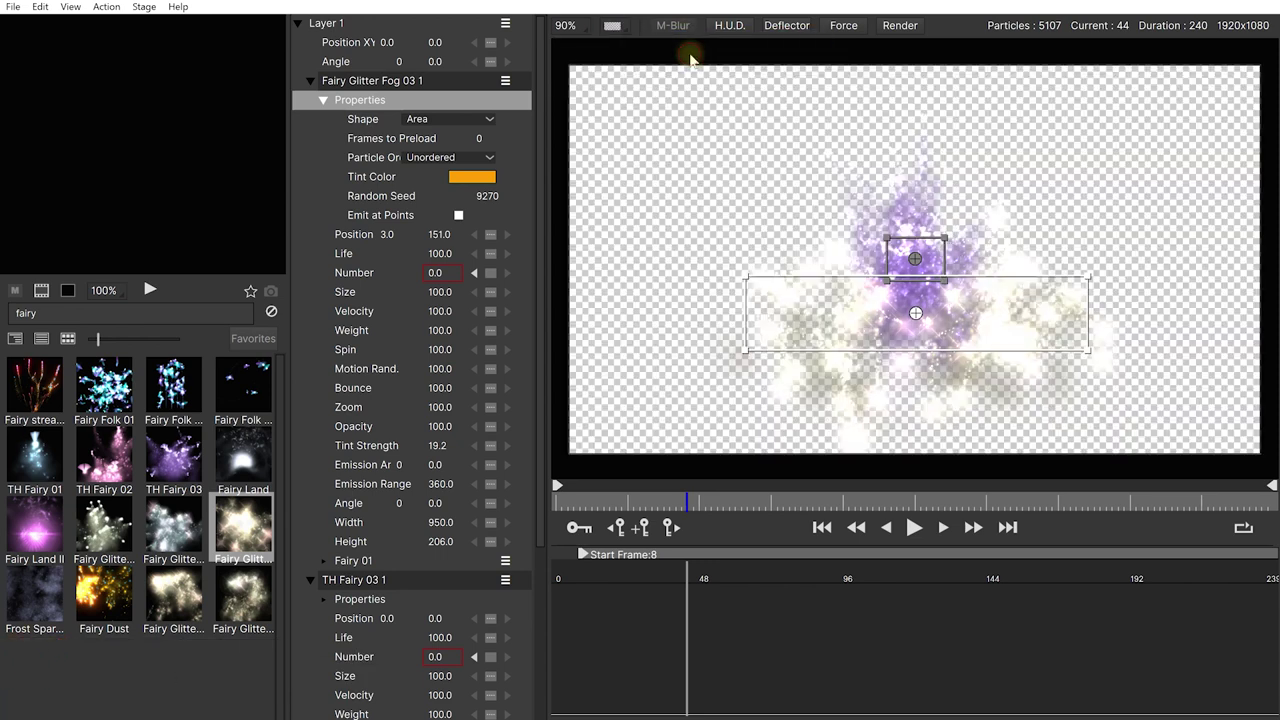
{"action": "left_click_drag", "start_coordinate": [679, 503], "coordinate": [758, 460]}
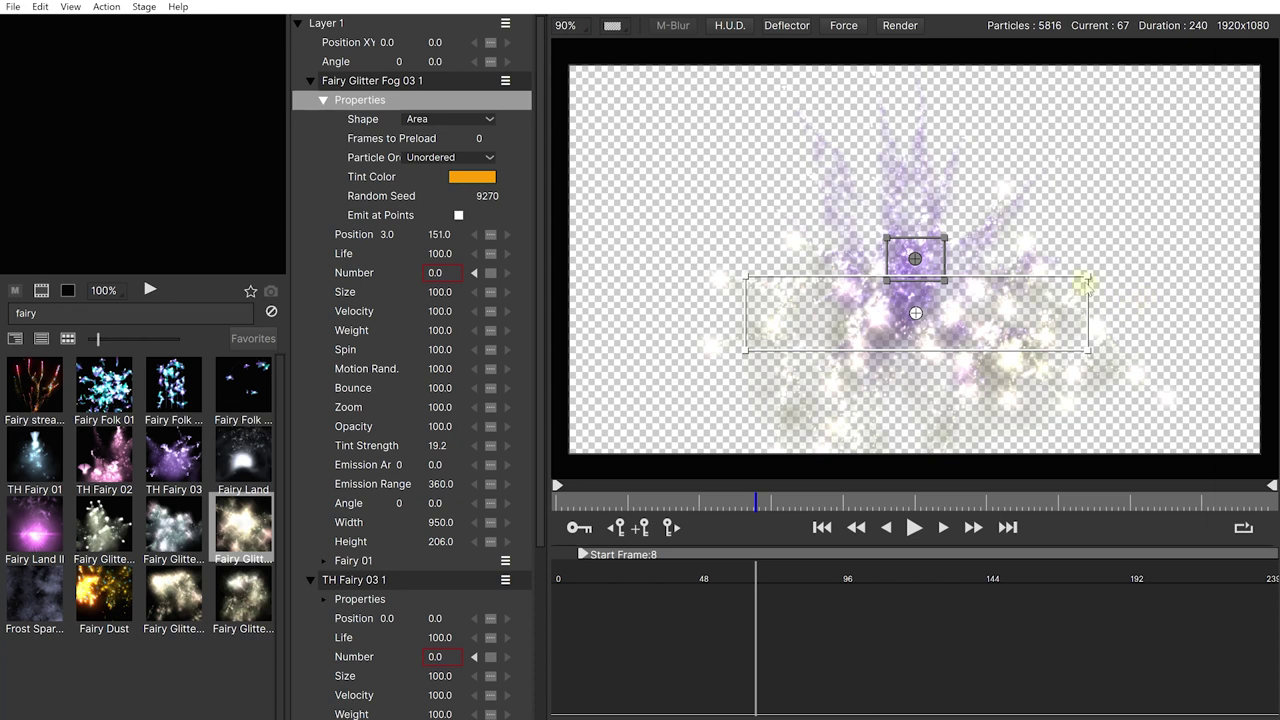
{"action": "left_click", "coordinate": [612, 26]}
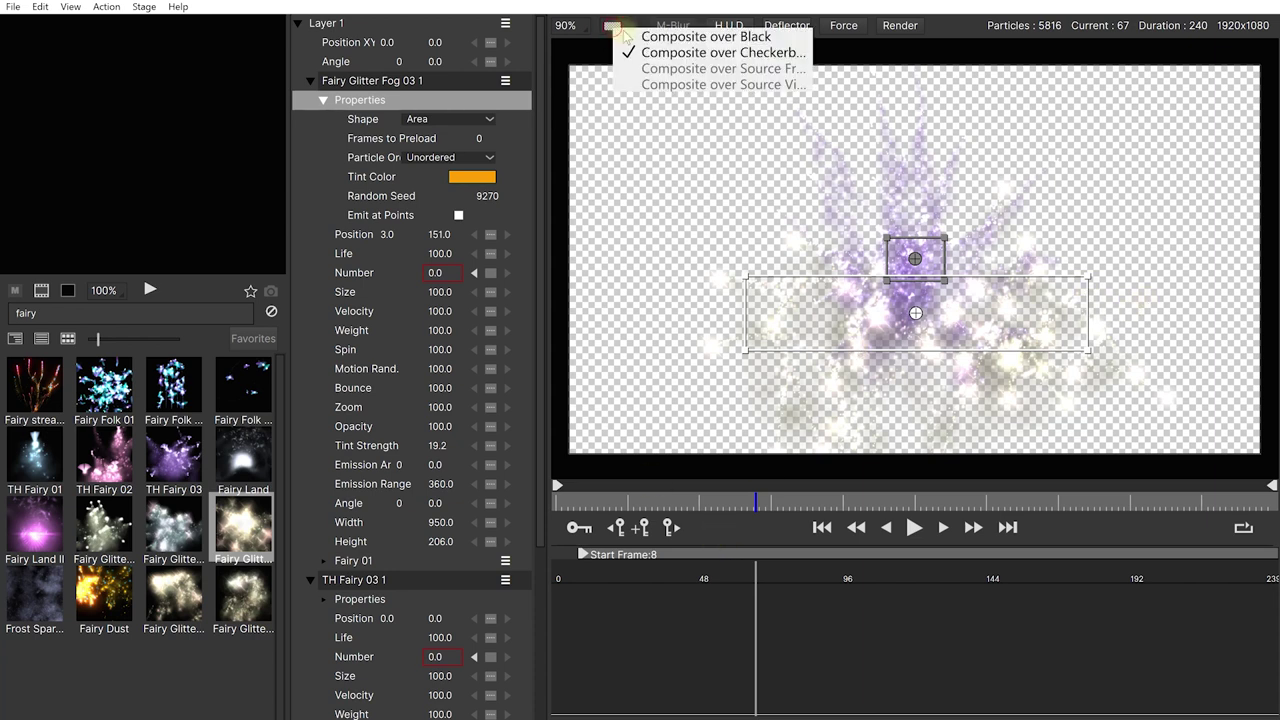
{"action": "left_click", "coordinate": [700, 36]}
Collapse the Fairy Glitter Fog 03 emitter and disable it, checking the stage around frame 29
{"action": "left_click_drag", "start_coordinate": [752, 508], "coordinate": [643, 505]}
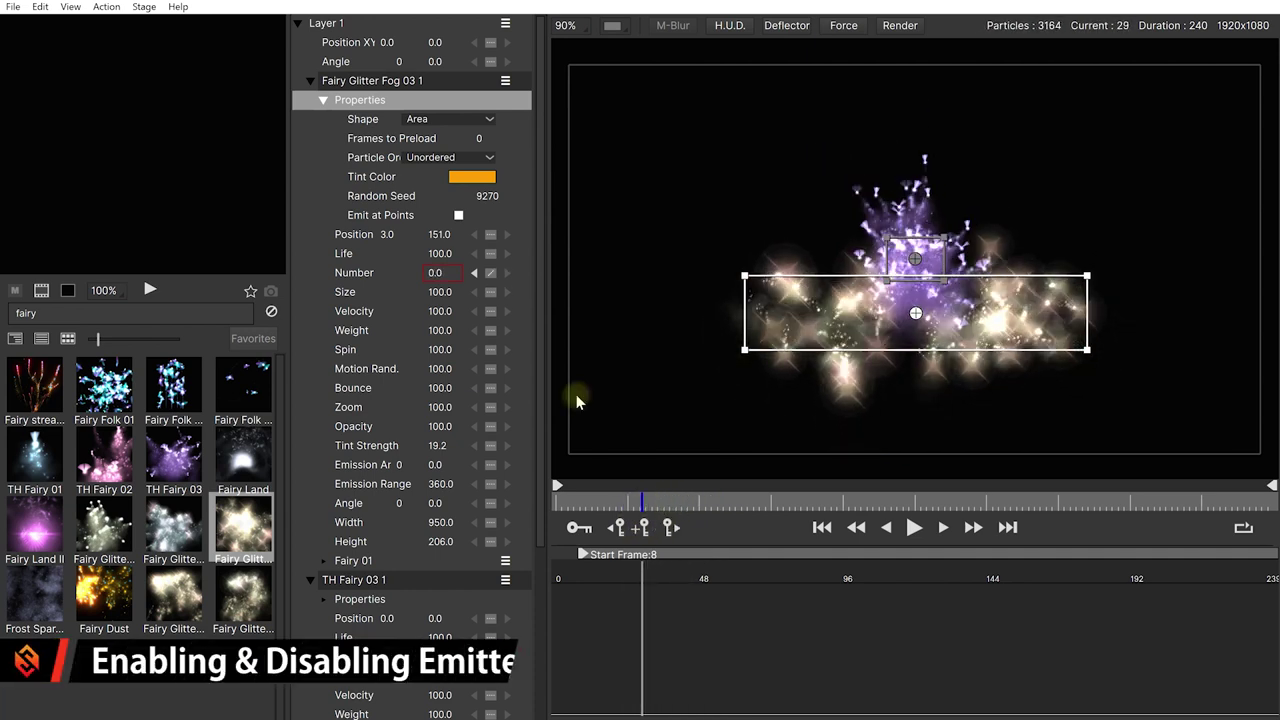
{"action": "left_click", "coordinate": [399, 82]}
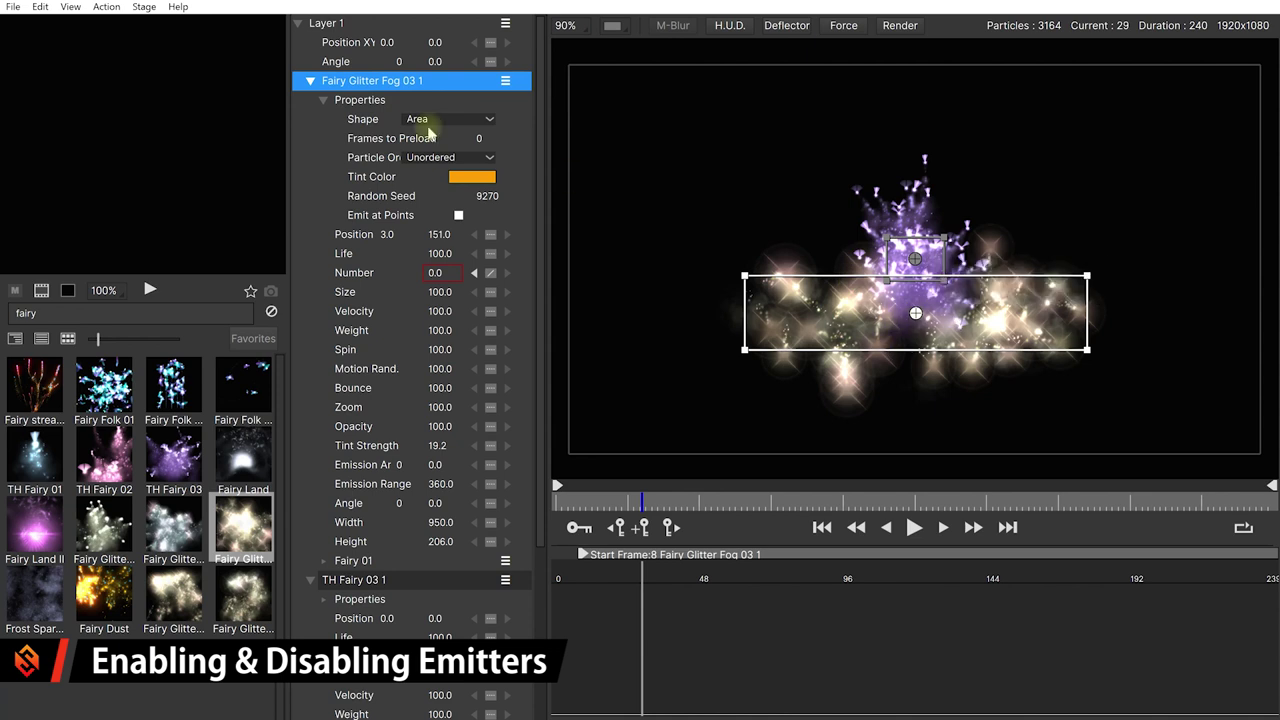
{"action": "left_click", "coordinate": [311, 81]}
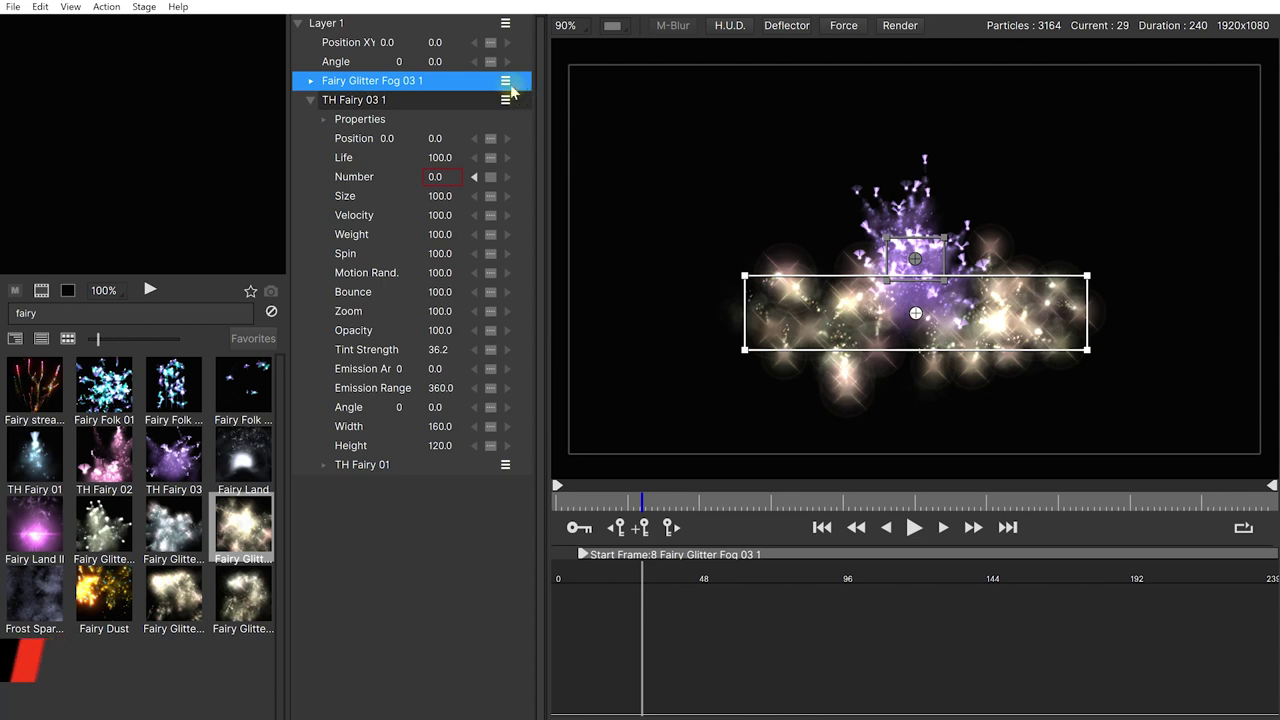
{"action": "left_click", "coordinate": [506, 82]}
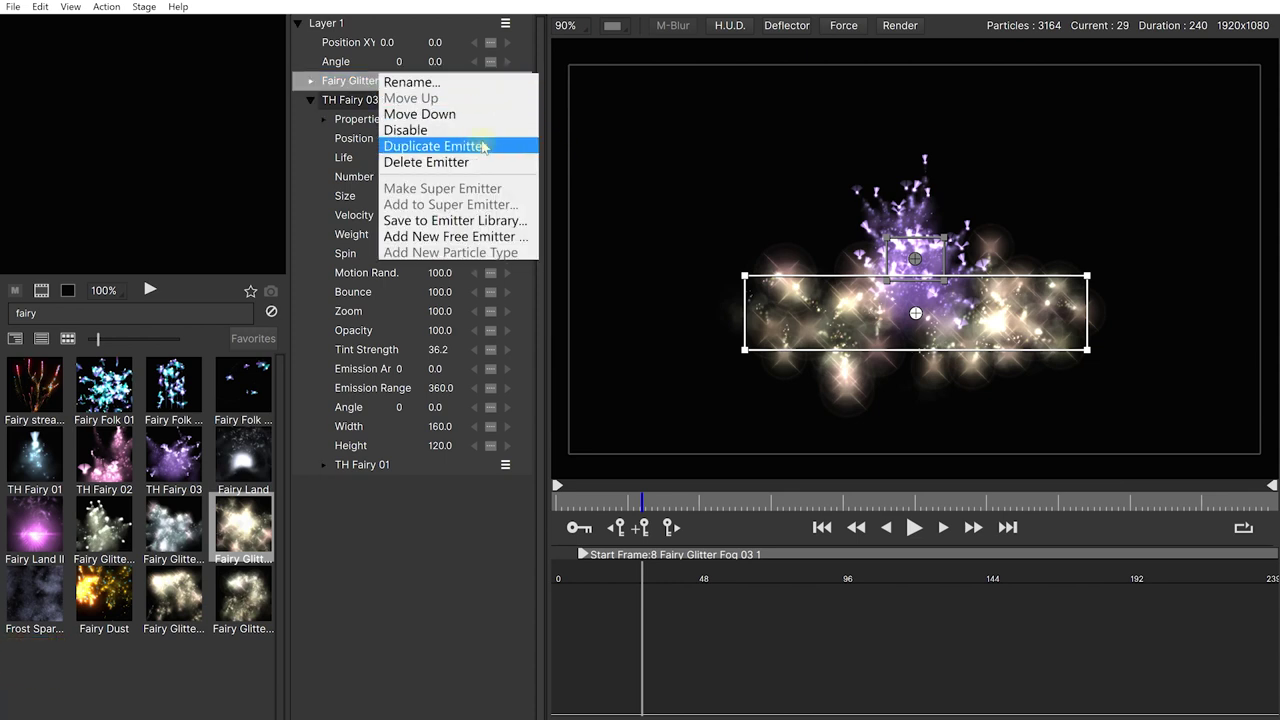
{"action": "left_click", "coordinate": [432, 131]}
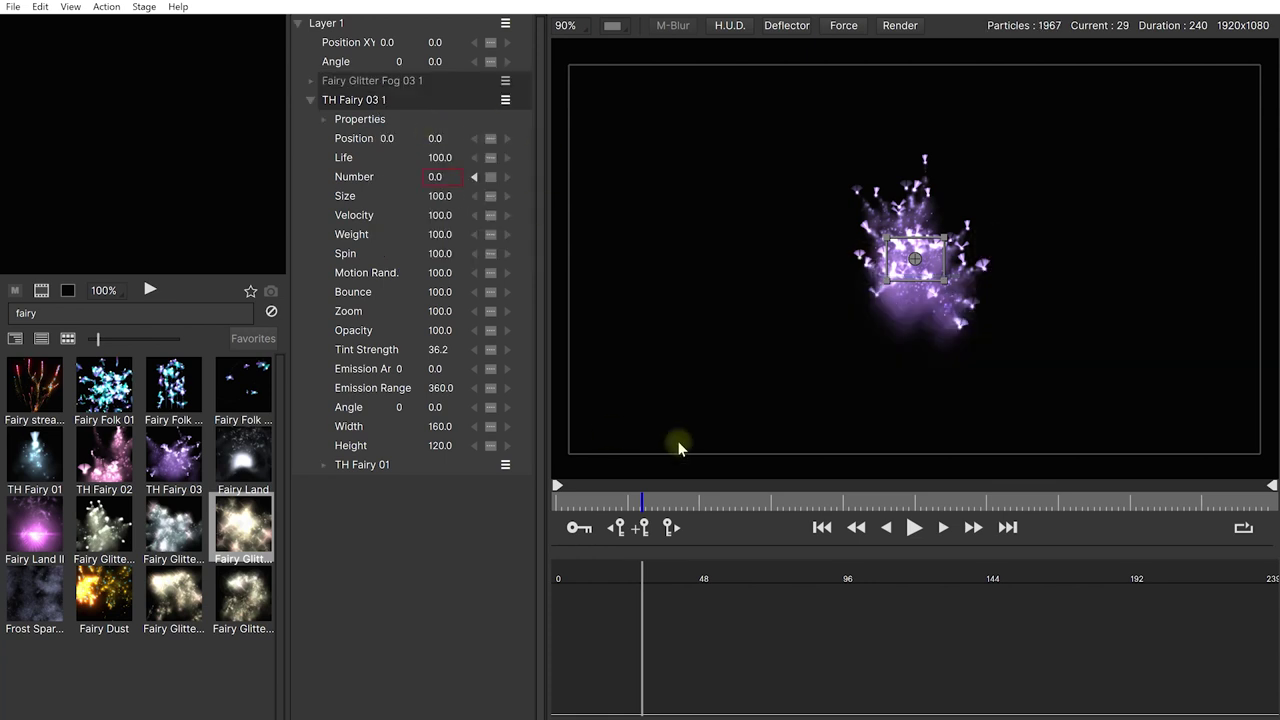
{"action": "mouse_move", "coordinate": [638, 503]}
{"action": "left_mouse_down"}
{"action": "mouse_move", "coordinate": [598, 504]}
{"action": "mouse_move", "coordinate": [674, 506]}
{"action": "mouse_move", "coordinate": [641, 516]}
{"action": "left_mouse_up"}
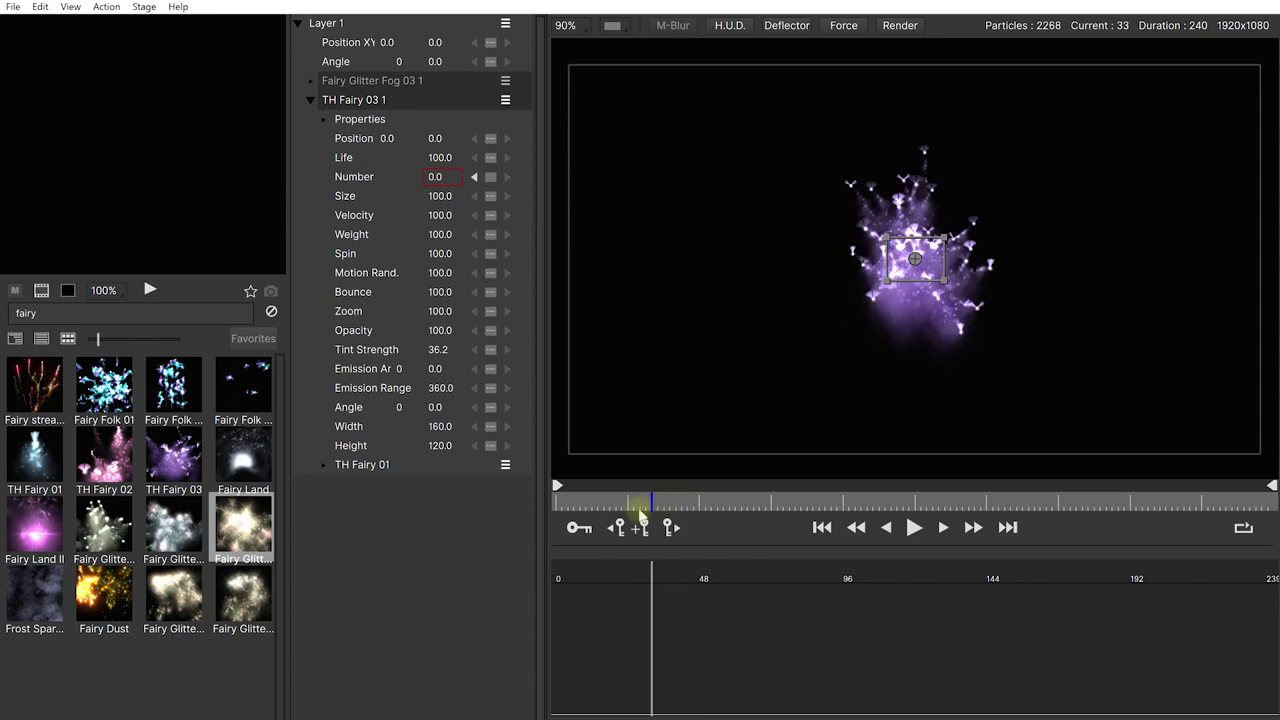
Expand TH Fairy 03's properties and enlarge its emission area to about 1116 by 302
{"action": "left_click", "coordinate": [368, 102]}
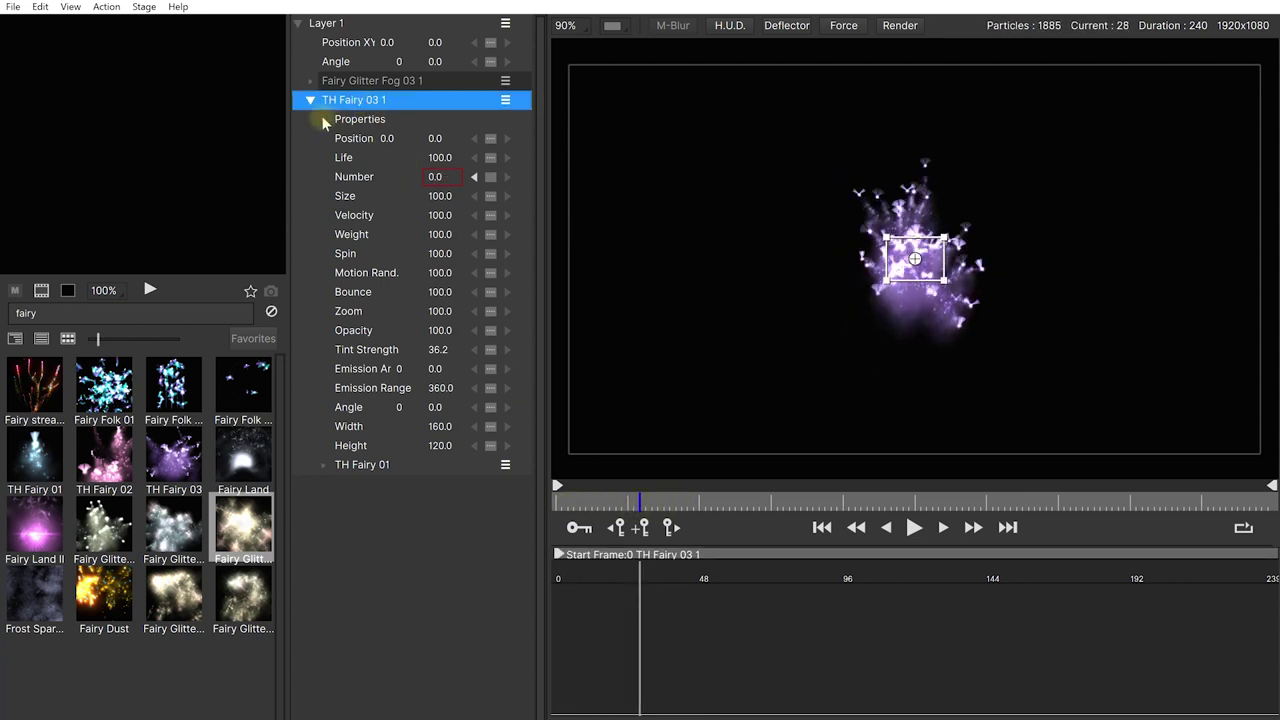
{"action": "left_click", "coordinate": [322, 118]}
{"action": "left_click_drag", "start_coordinate": [944, 280], "coordinate": [1116, 313]}
Play back TH Fairy 03 from frame 0 to about frame 45 and shrink its emission area to about 104 by 120
{"action": "left_click", "coordinate": [858, 530]}
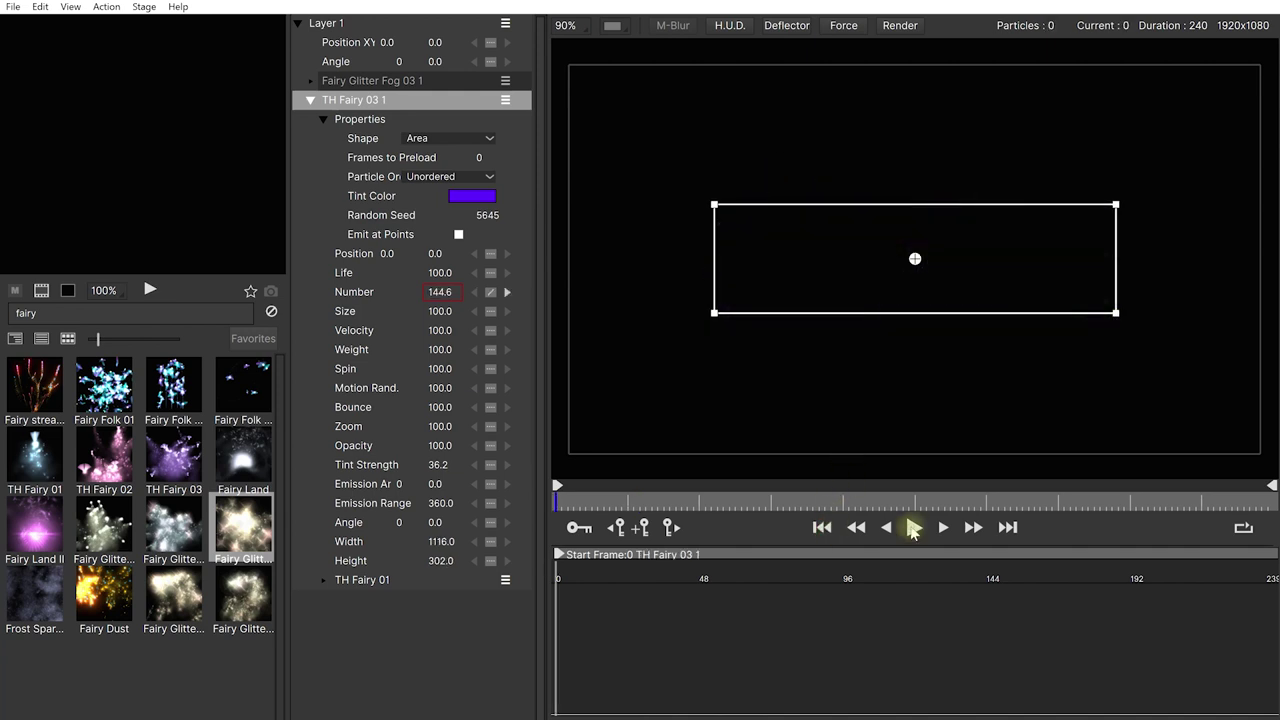
{"action": "left_click", "coordinate": [913, 528]}
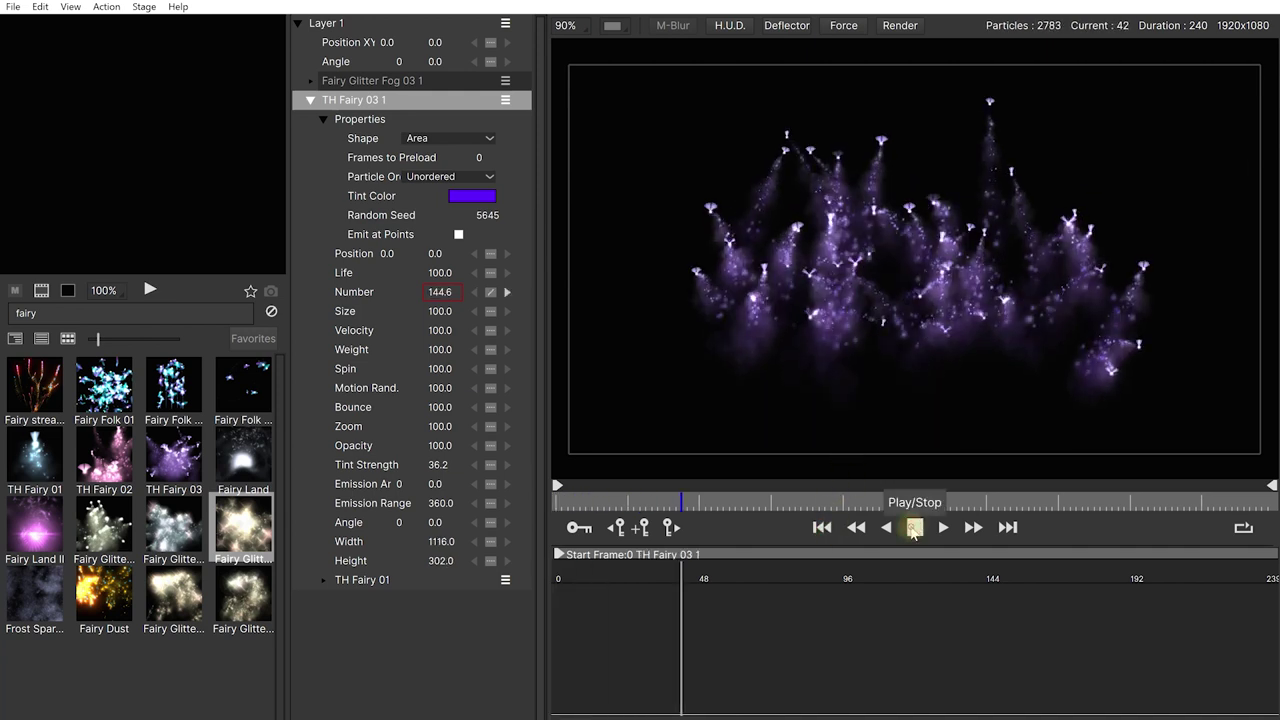
{"action": "left_click", "coordinate": [913, 528]}
{"action": "left_click_drag", "start_coordinate": [1114, 313], "coordinate": [935, 280]}
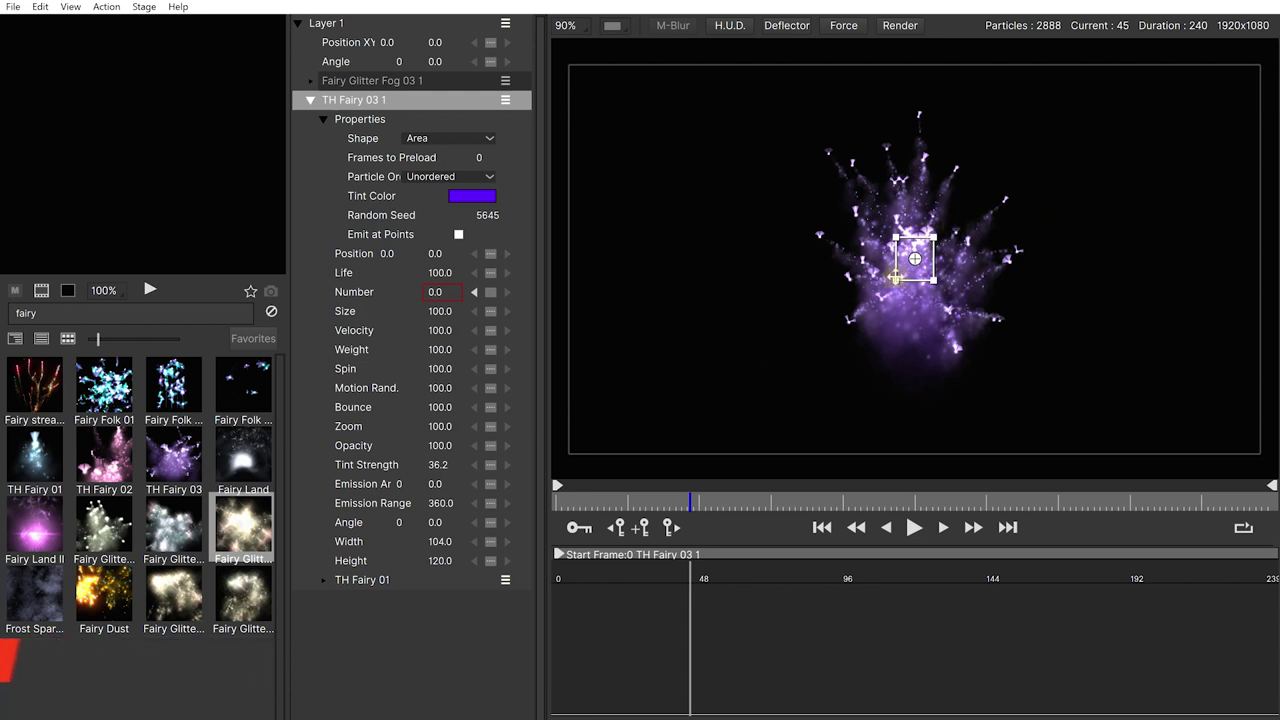
Rename the TH Fairy 03 emitter as Fairy Trail
{"action": "left_click", "coordinate": [362, 120]}
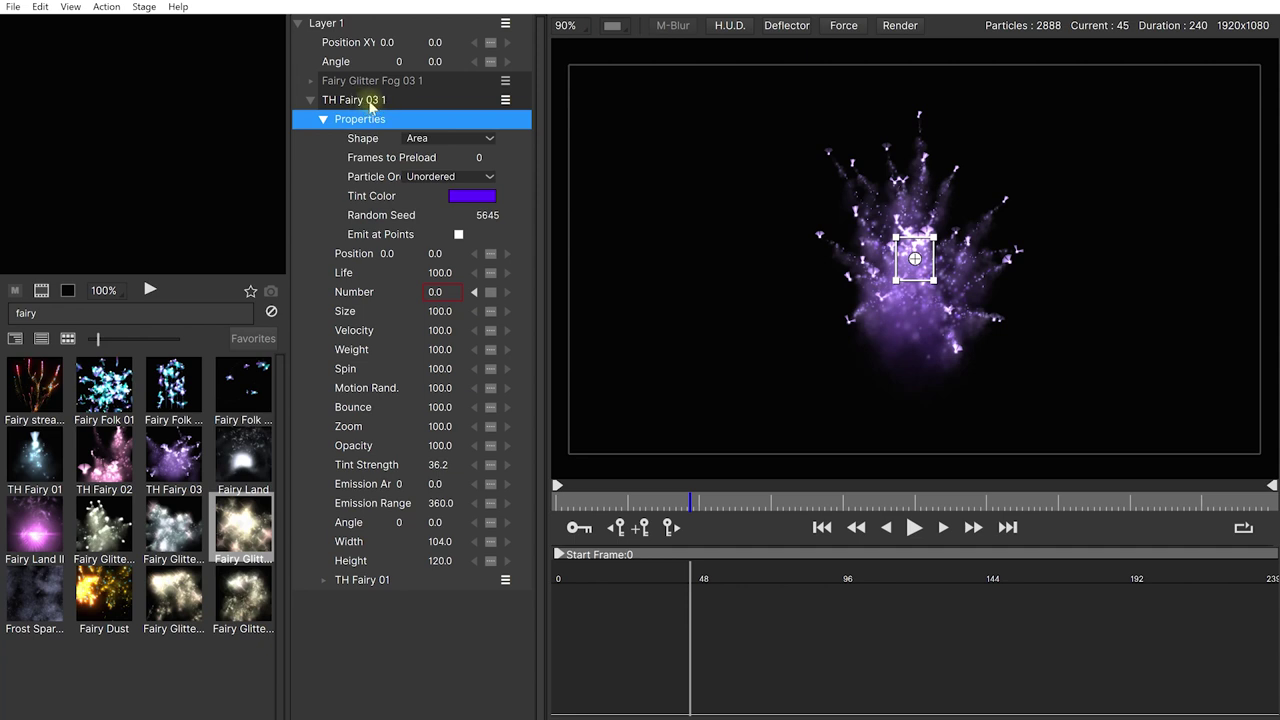
{"action": "left_click", "coordinate": [352, 102]}
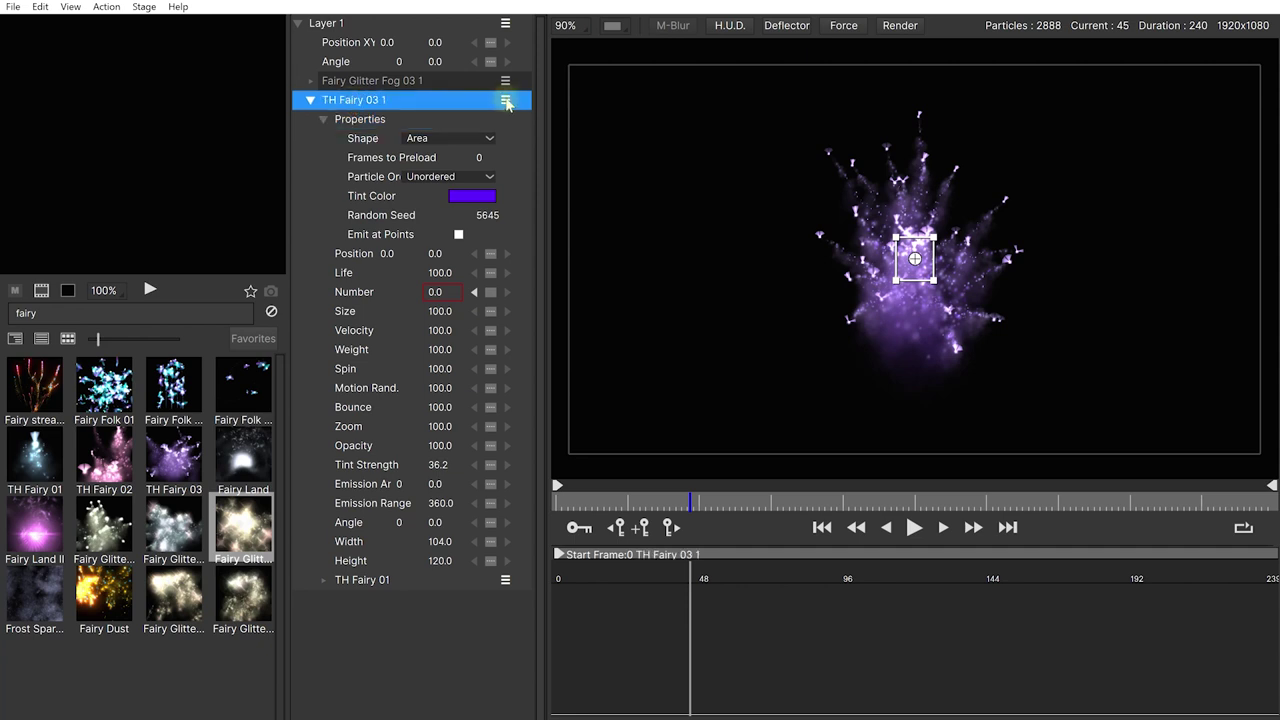
{"action": "left_click", "coordinate": [506, 102]}
{"action": "left_click", "coordinate": [488, 102]}
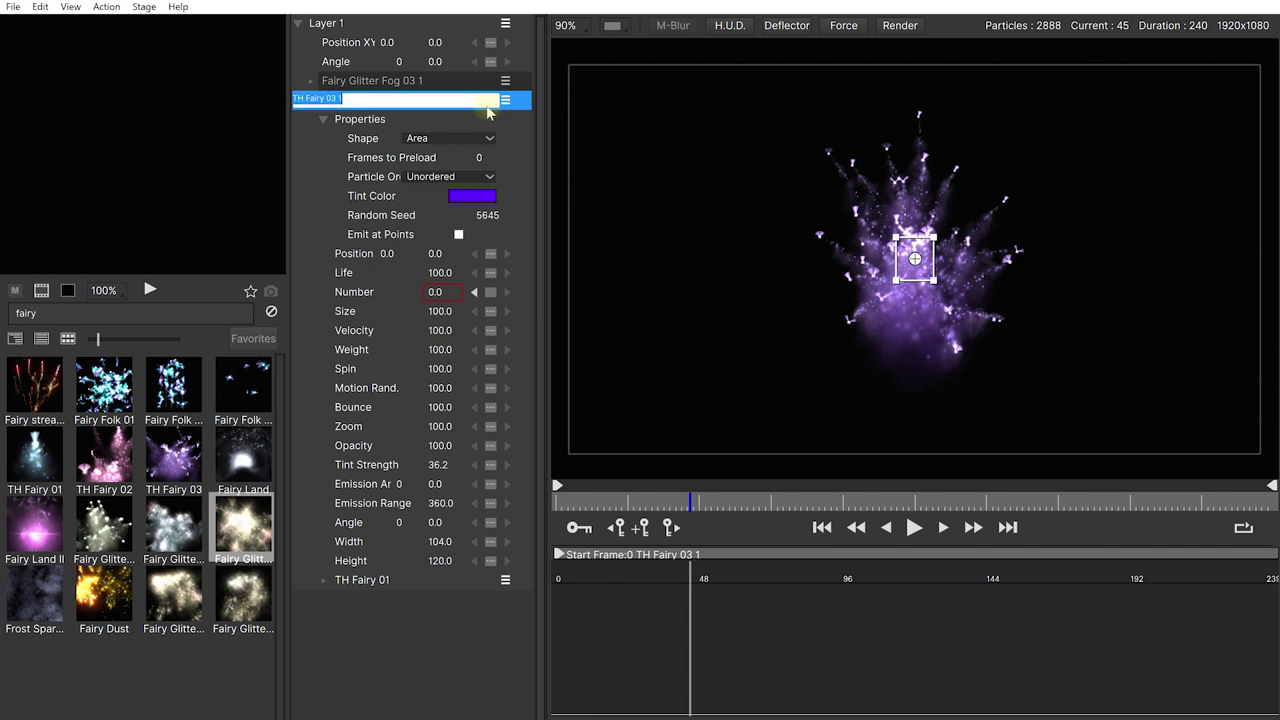
{"action": "type", "text": "Fairy Trail"}
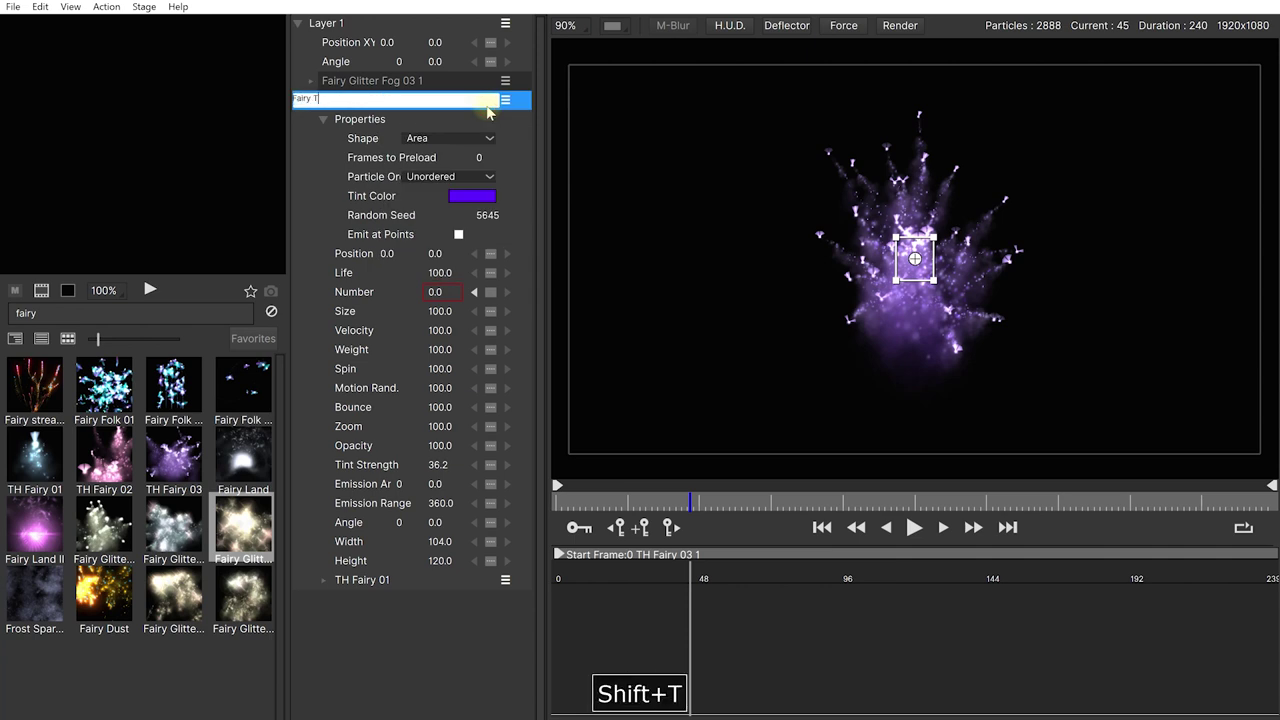
{"action": "key", "text": "Return"}
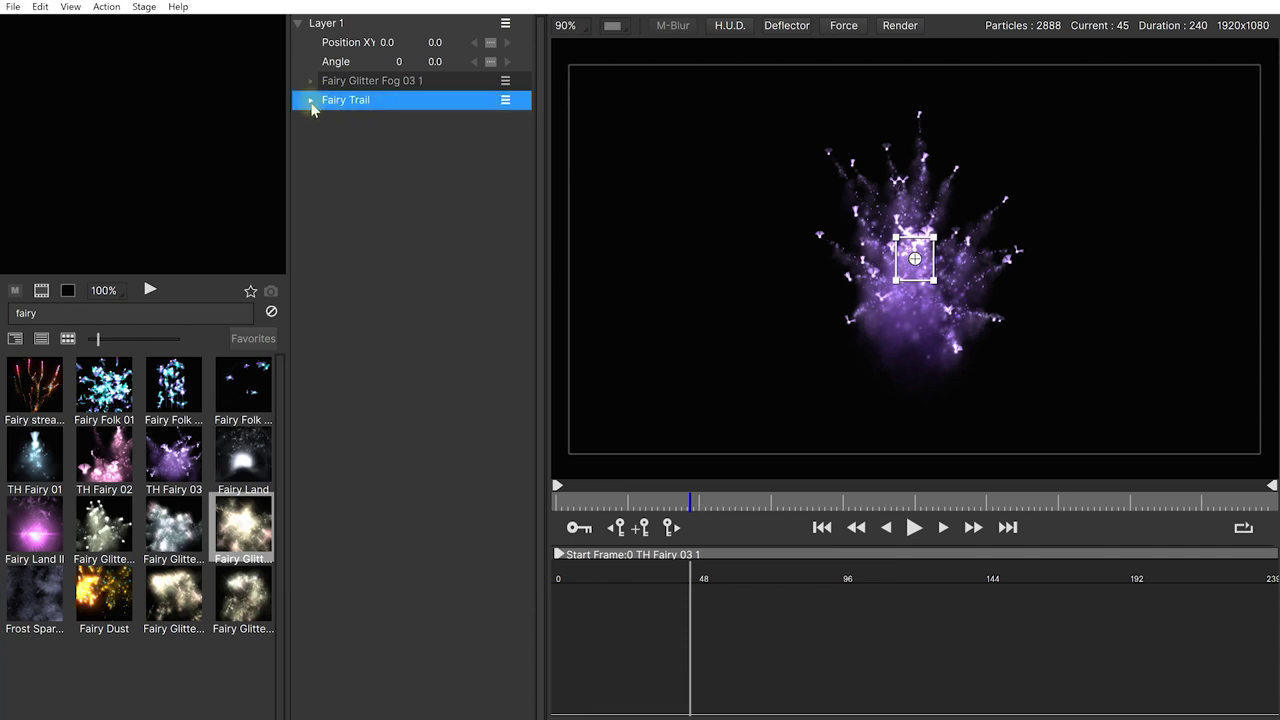
Change Fairy Trail's shape to Point and move the emitter to about position -57, -137
{"action": "left_click", "coordinate": [311, 100]}
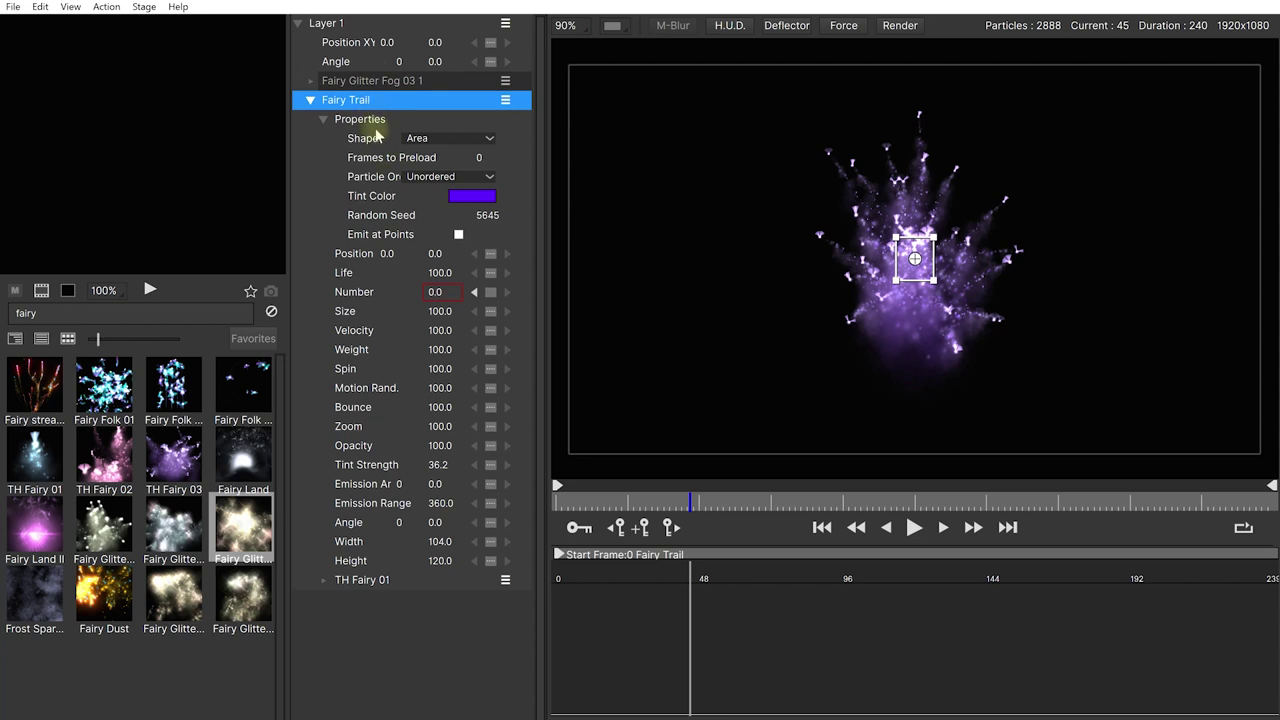
{"action": "left_click", "coordinate": [476, 142]}
{"action": "left_click", "coordinate": [443, 155]}
{"action": "mouse_move", "coordinate": [915, 259]}
{"action": "left_mouse_down"}
{"action": "mouse_move", "coordinate": [777, 325]}
{"action": "mouse_move", "coordinate": [910, 276]}
{"action": "left_mouse_up"}
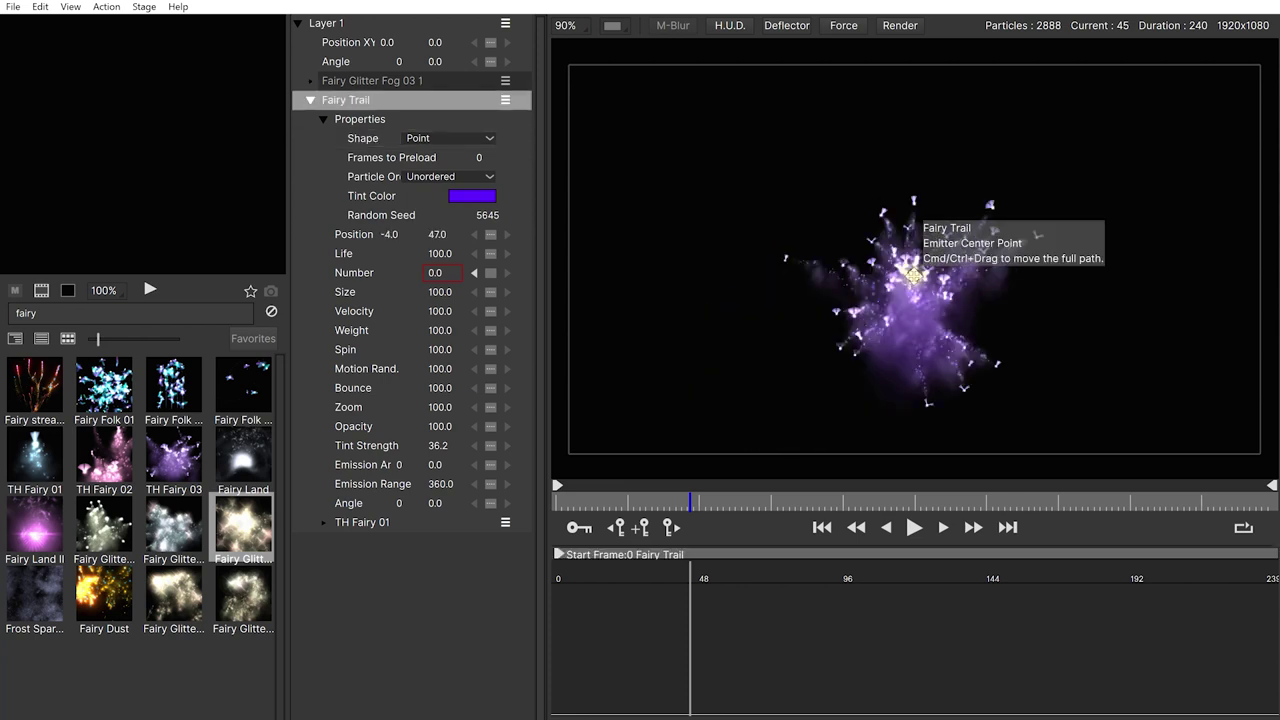
{"action": "left_click_drag", "start_coordinate": [914, 276], "coordinate": [895, 209]}
Add a position keyframe for Fairy Trail at frame 0, keeping constant interpolation
{"action": "left_click", "coordinate": [355, 238]}
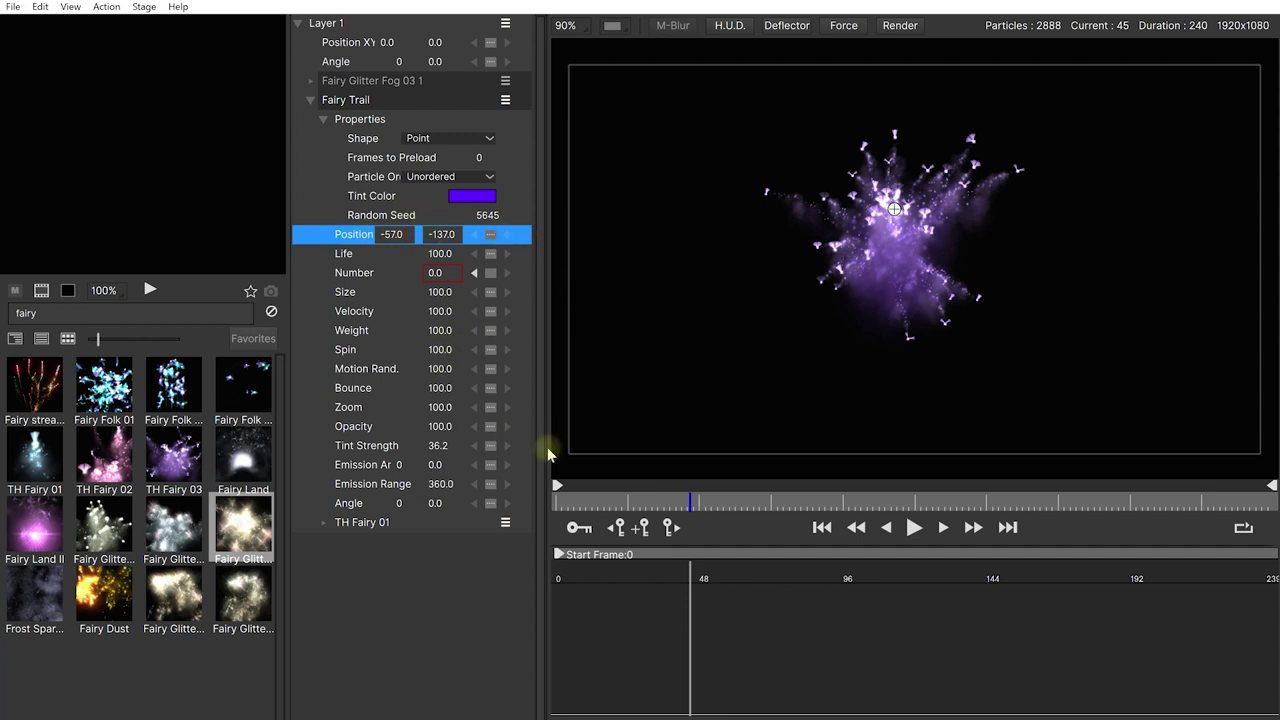
{"action": "left_click_drag", "start_coordinate": [686, 507], "coordinate": [545, 513]}
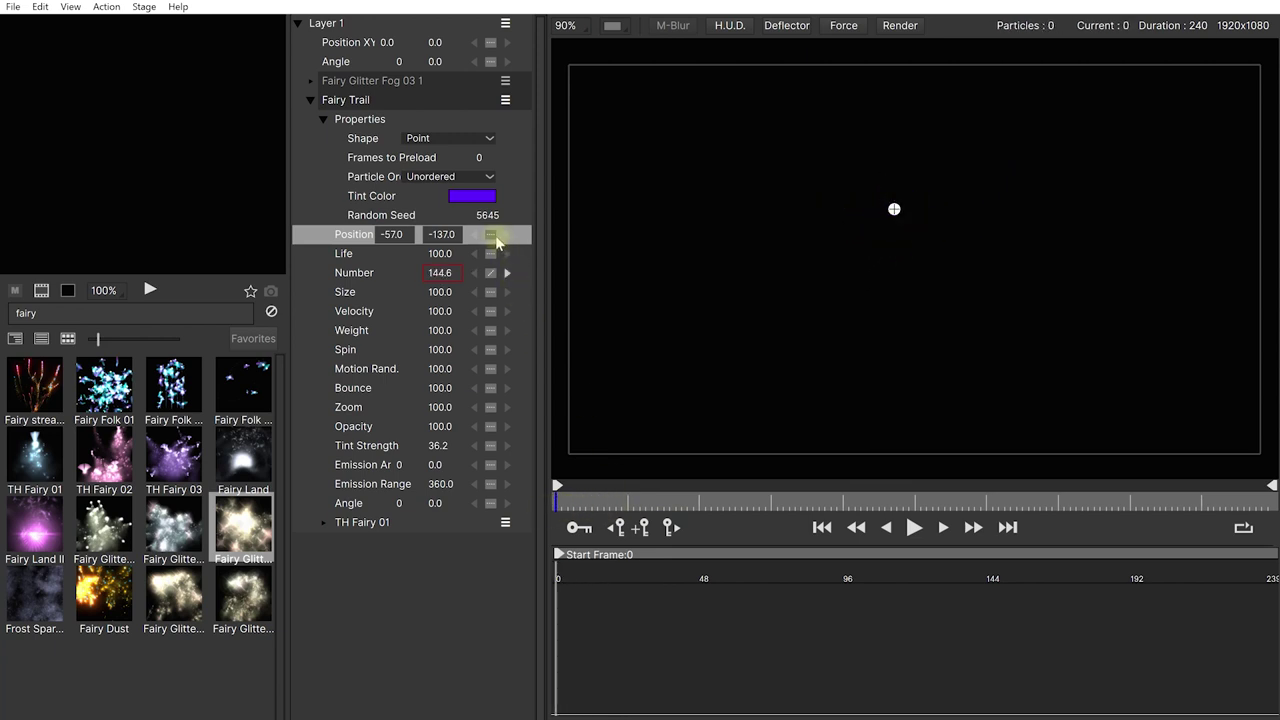
{"action": "left_click", "coordinate": [491, 237]}
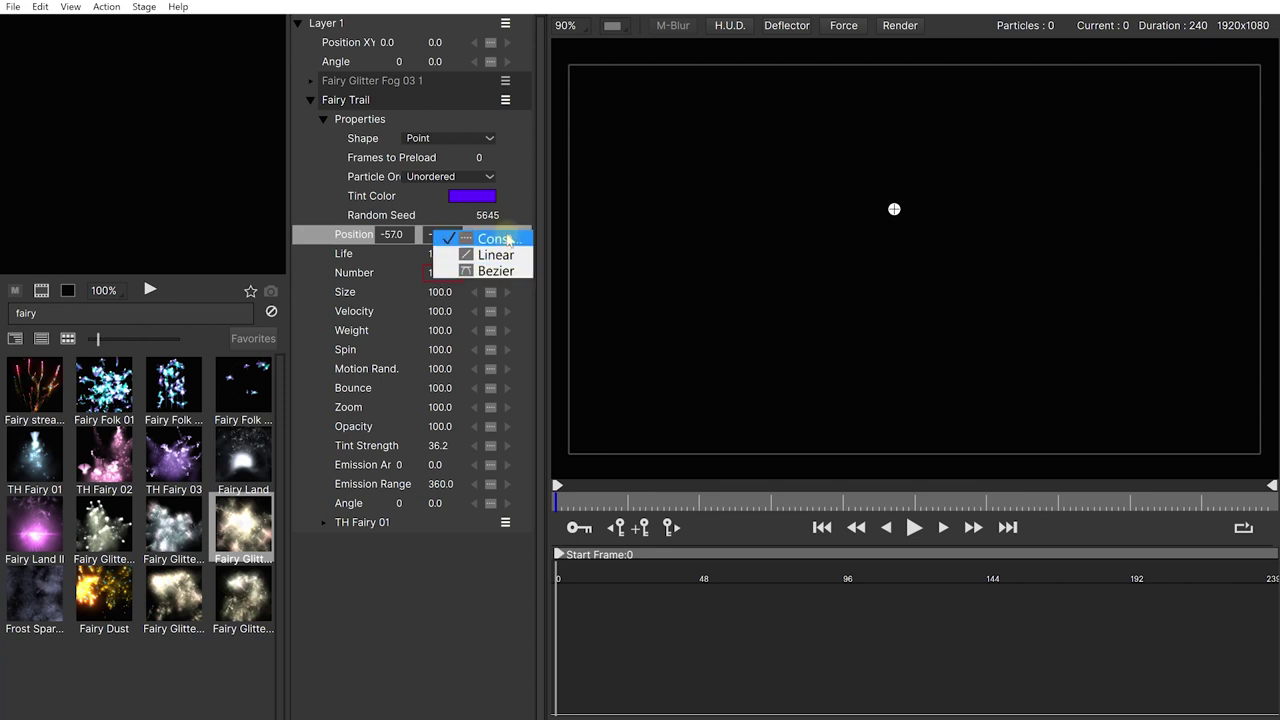
{"action": "left_click", "coordinate": [507, 237]}
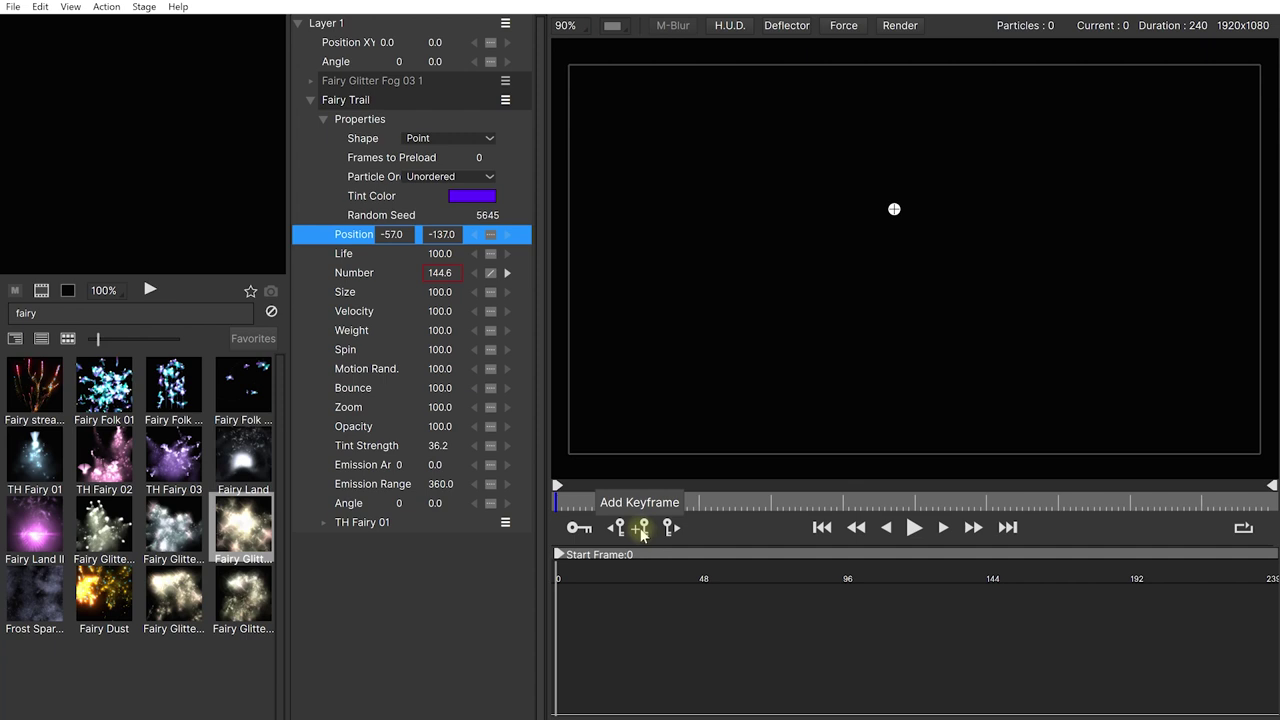
{"action": "left_click", "coordinate": [338, 235]}
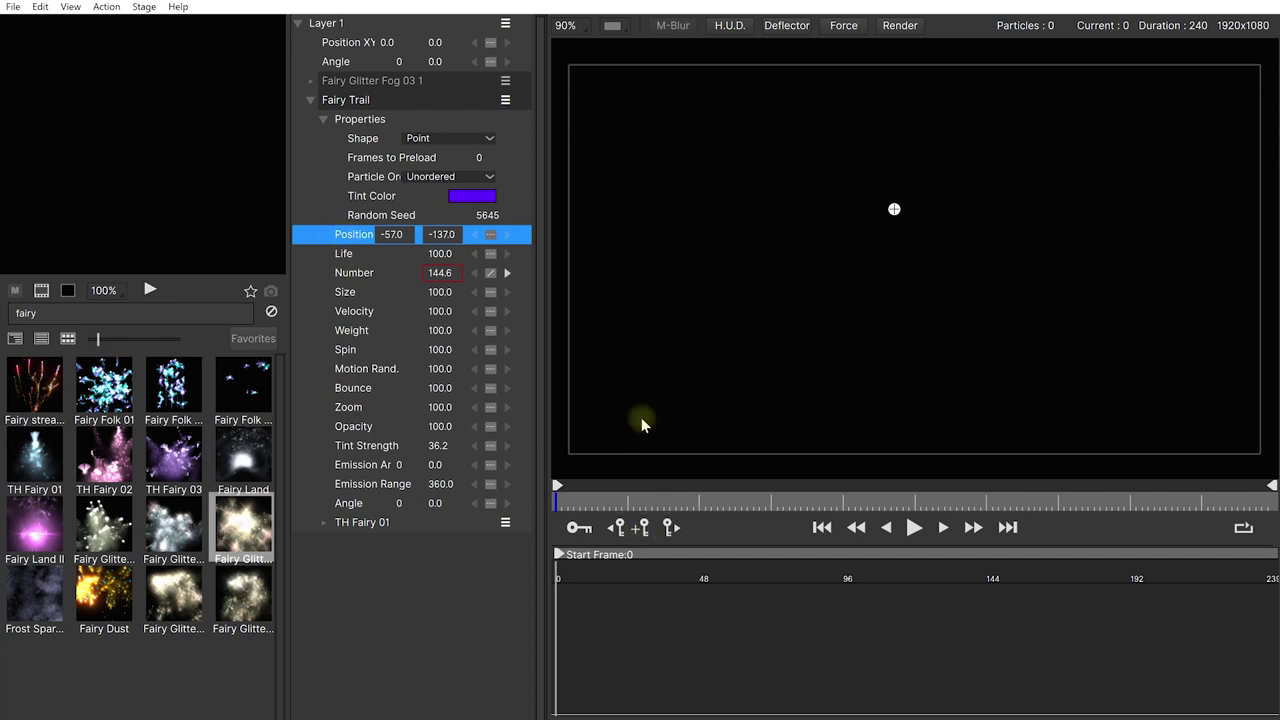
{"action": "left_click", "coordinate": [643, 528]}
Move Fairy Trail to about position -388, 60 at frame 24 to keyframe its path, and scrub to frame 25
{"action": "left_click_drag", "start_coordinate": [557, 503], "coordinate": [632, 508]}
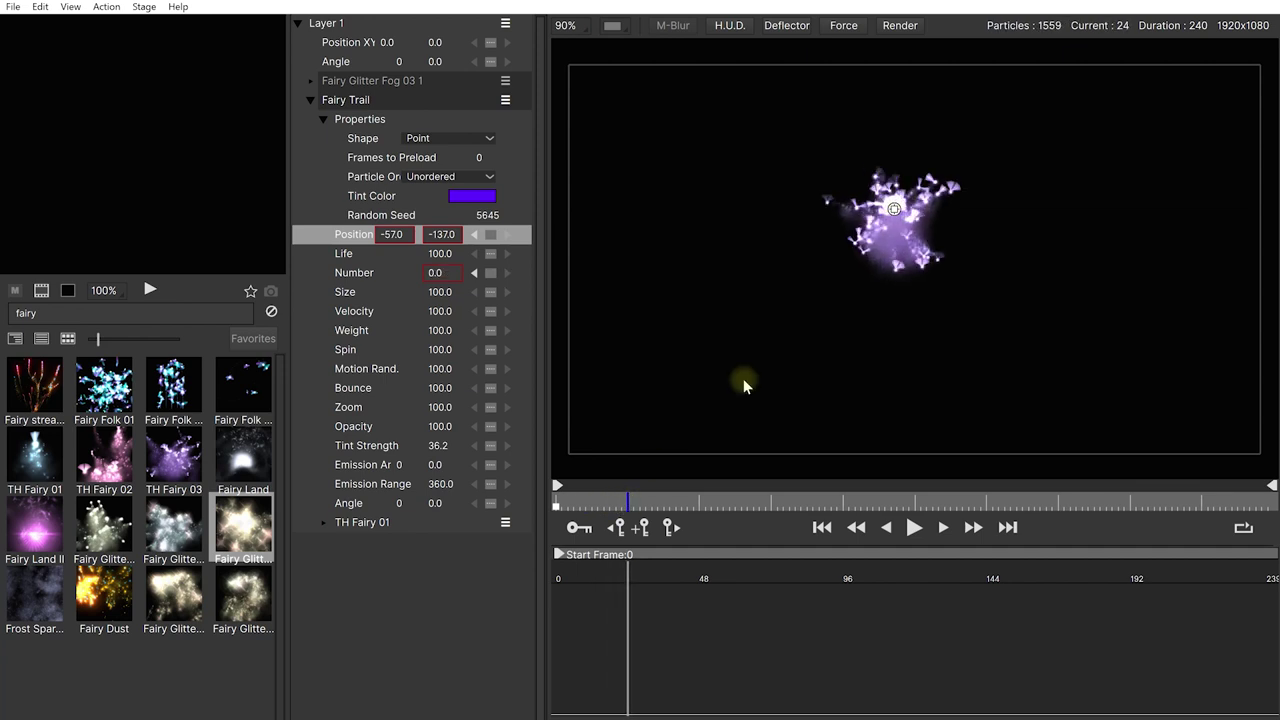
{"action": "left_click_drag", "start_coordinate": [894, 208], "coordinate": [775, 280]}
{"action": "left_click", "coordinate": [627, 506]}
{"action": "left_click_drag", "start_coordinate": [627, 506], "coordinate": [633, 512]}
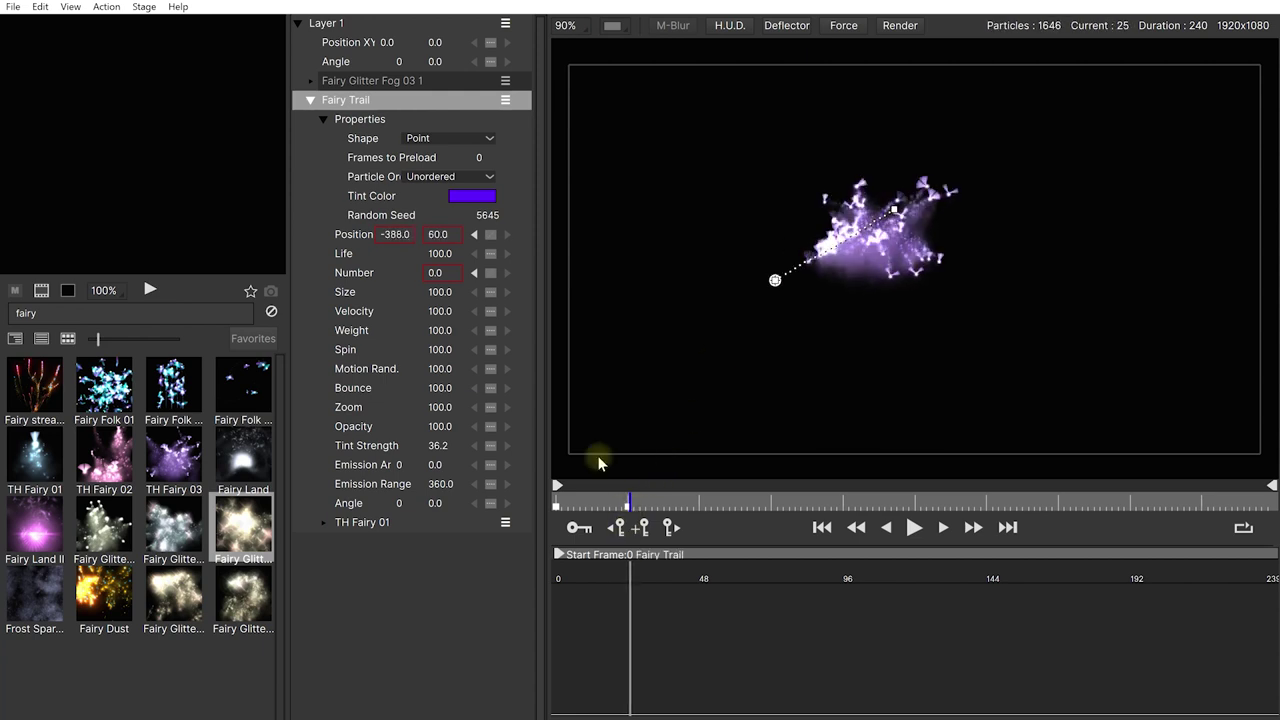
Move Fairy Trail to about position 85, 116 at frame 48 to extend its keyframed path
{"action": "left_click_drag", "start_coordinate": [630, 500], "coordinate": [699, 512]}
{"action": "left_click_drag", "start_coordinate": [777, 283], "coordinate": [945, 300]}
{"action": "mouse_move", "coordinate": [702, 504]}
{"action": "left_mouse_down"}
{"action": "mouse_move", "coordinate": [722, 507]}
{"action": "mouse_move", "coordinate": [677, 510]}
{"action": "left_mouse_up"}
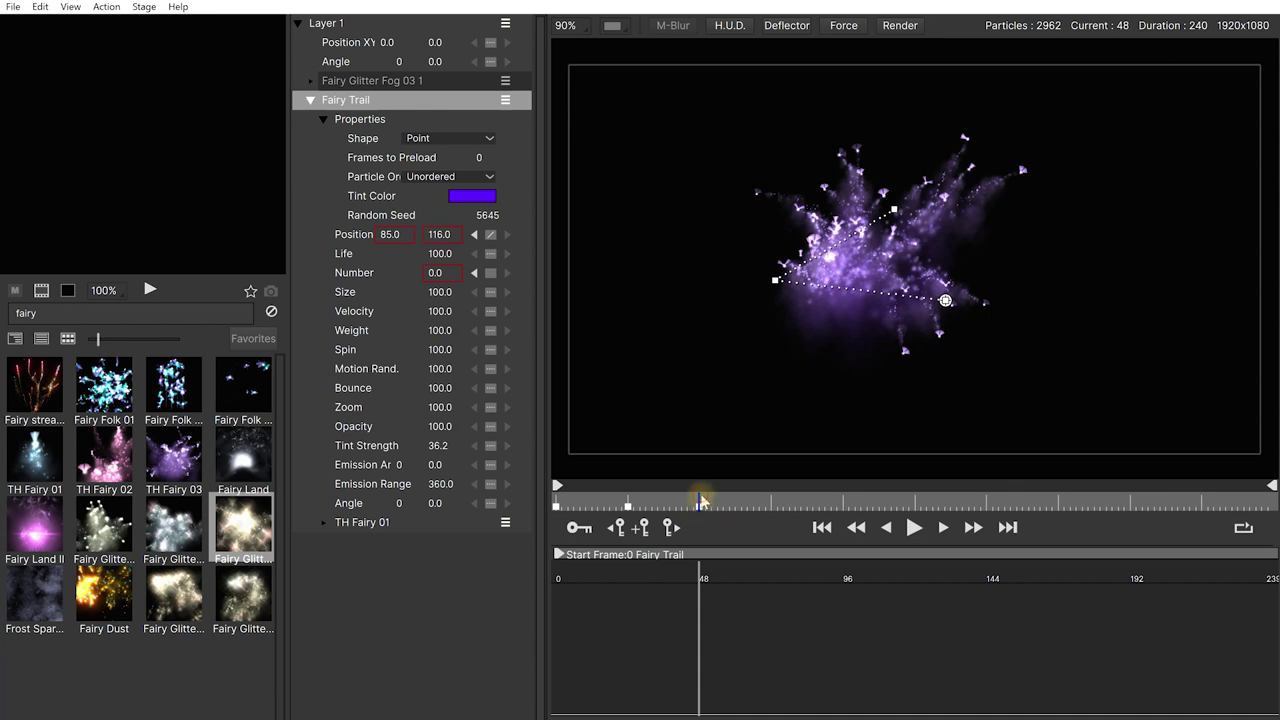
Keyframe Fairy Trail's position at about -404, 309 on frame 72 and about 58, 420 on frame 96
{"action": "left_click_drag", "start_coordinate": [700, 500], "coordinate": [775, 504]}
{"action": "left_click_drag", "start_coordinate": [947, 303], "coordinate": [769, 369]}
{"action": "left_click_drag", "start_coordinate": [772, 503], "coordinate": [843, 494]}
{"action": "left_click_drag", "start_coordinate": [770, 372], "coordinate": [936, 409]}
Play the Fairy Trail animation from frame 0, stop it, and check the emission at frame 48
{"action": "left_click_drag", "start_coordinate": [846, 500], "coordinate": [557, 505]}
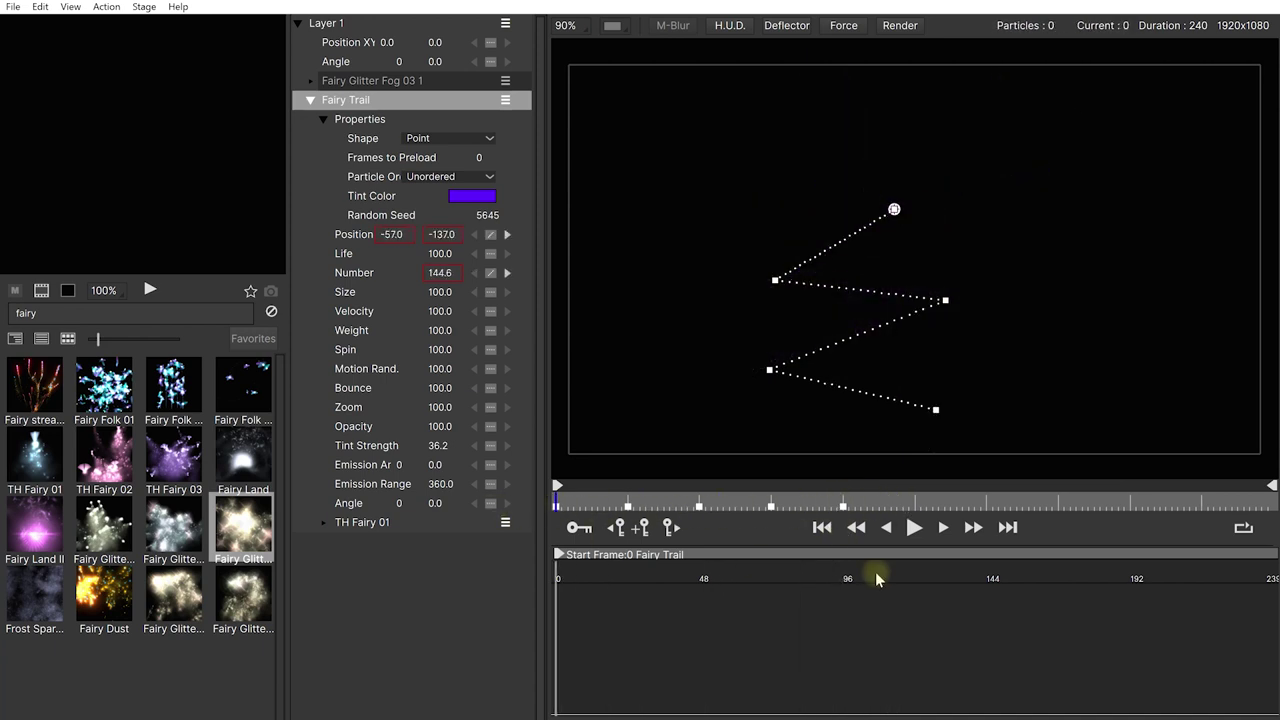
{"action": "left_click", "coordinate": [912, 530]}
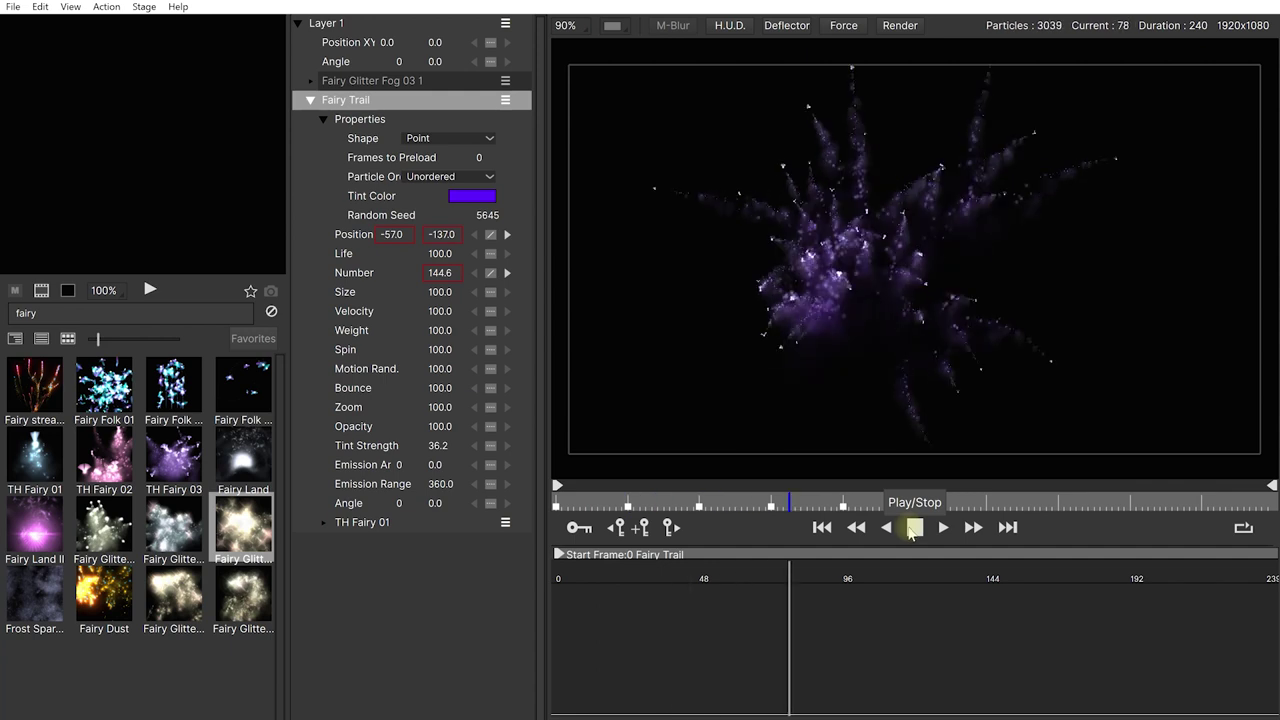
{"action": "left_click", "coordinate": [914, 530]}
{"action": "left_click_drag", "start_coordinate": [828, 505], "coordinate": [703, 505]}
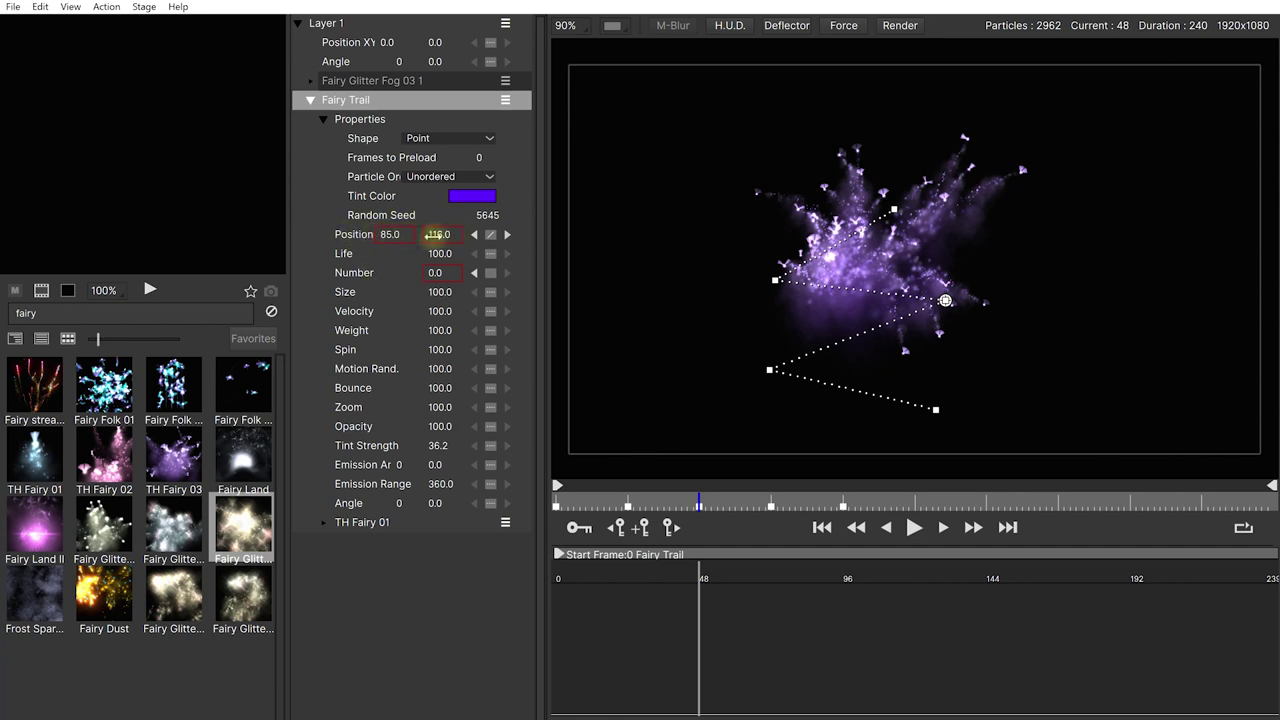
Move the last keyframe of Fairy Trail's Number property to frame 96 and scrub to frame 86
{"action": "left_click", "coordinate": [350, 235]}
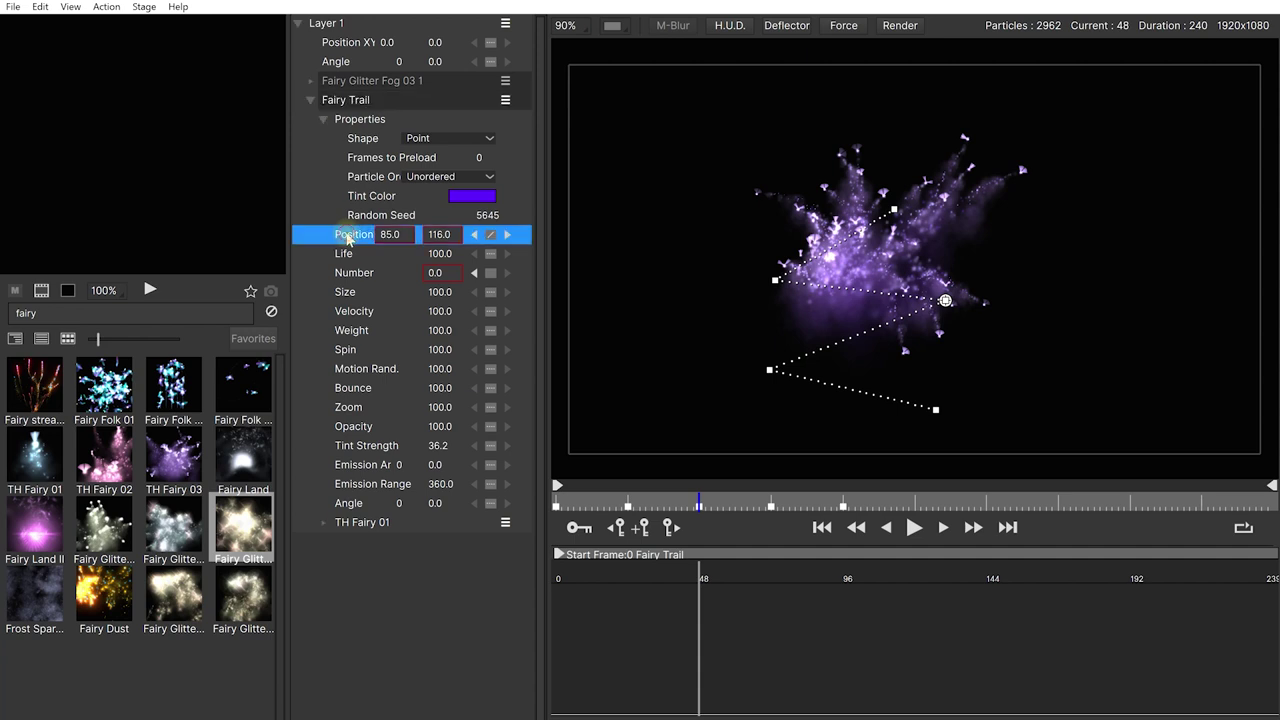
{"action": "left_click", "coordinate": [355, 274]}
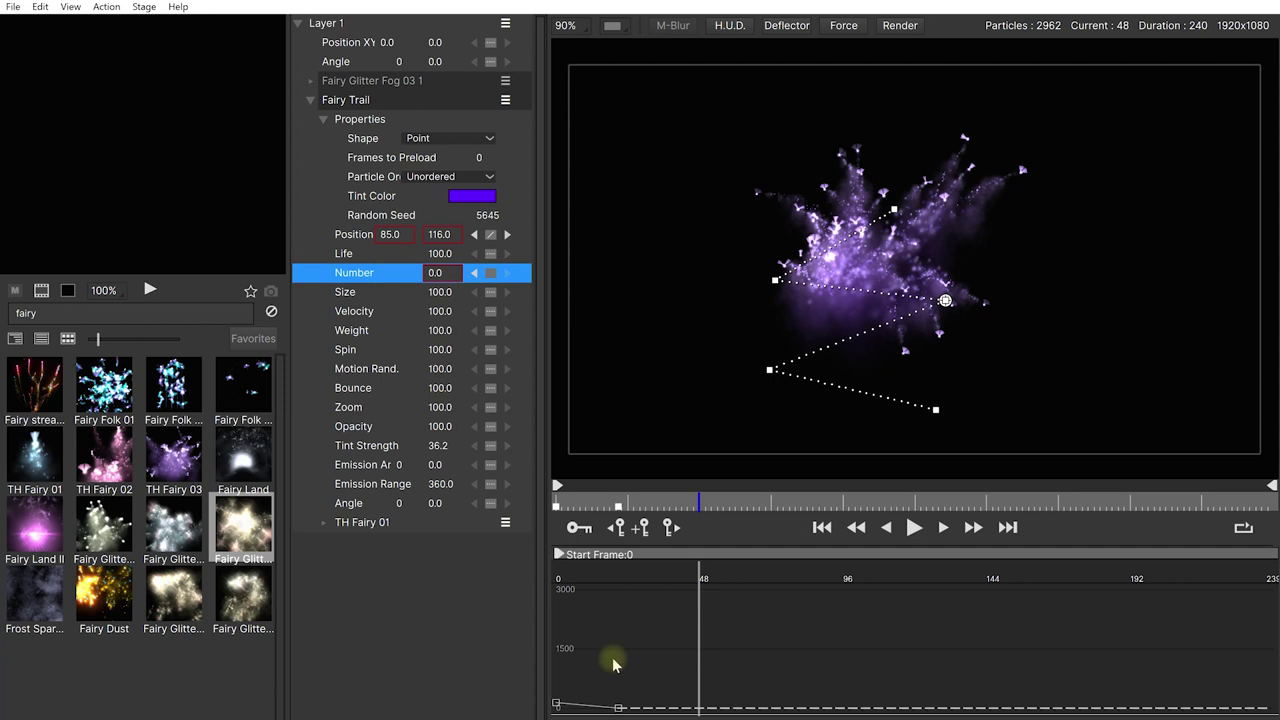
{"action": "left_click_drag", "start_coordinate": [625, 507], "coordinate": [555, 505]}
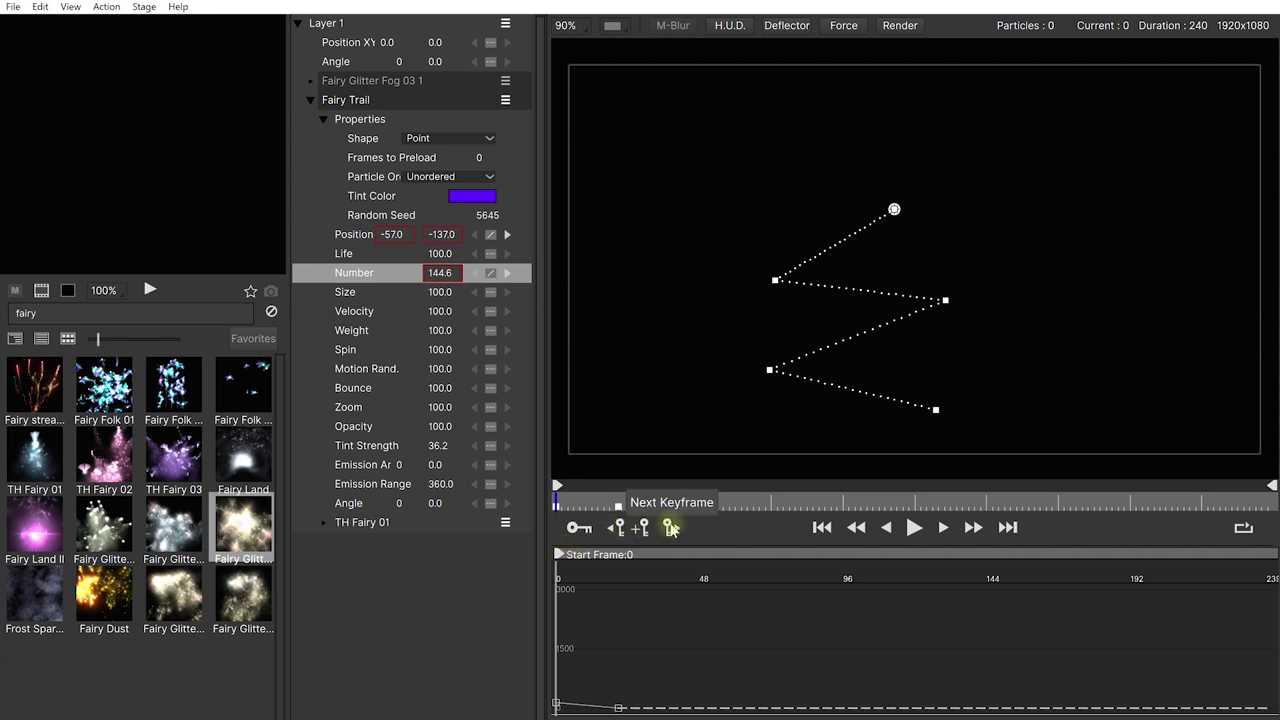
{"action": "left_click", "coordinate": [672, 530]}
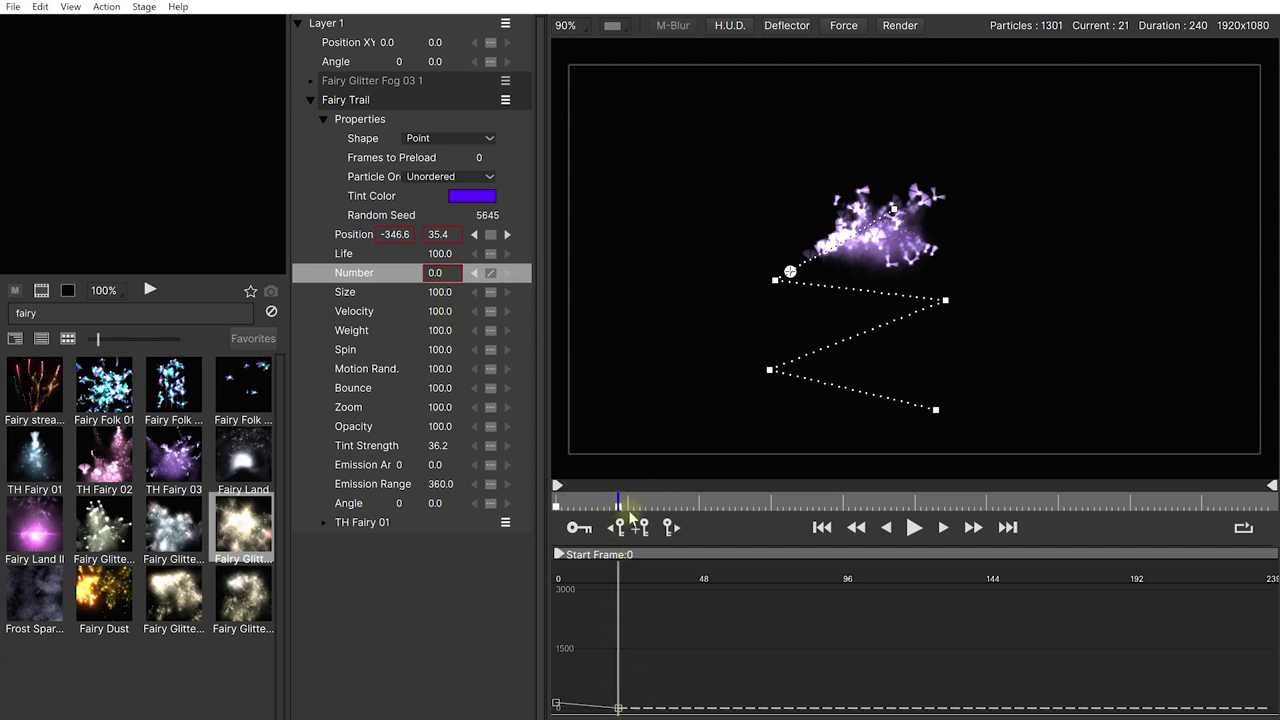
{"action": "left_click_drag", "start_coordinate": [622, 507], "coordinate": [844, 502]}
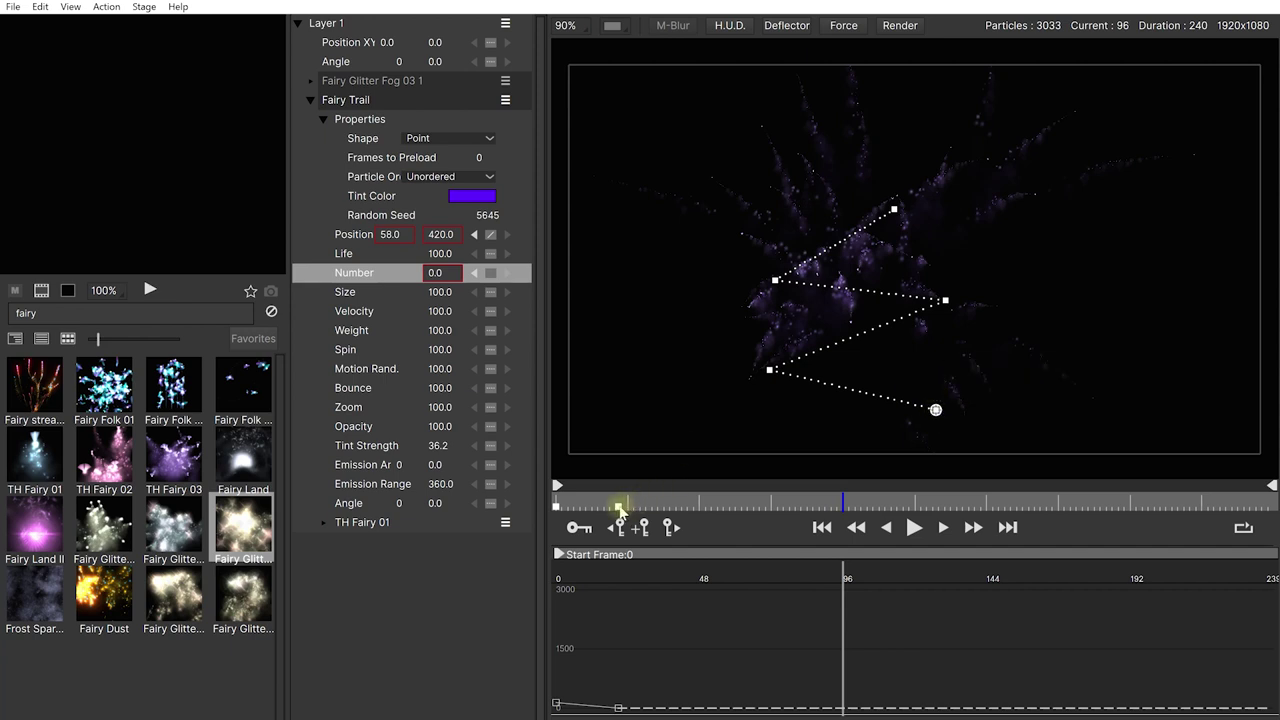
{"action": "mouse_move", "coordinate": [619, 509]}
{"action": "left_mouse_down"}
{"action": "mouse_move", "coordinate": [846, 512]}
{"action": "mouse_move", "coordinate": [583, 500]}
{"action": "mouse_move", "coordinate": [812, 509]}
{"action": "left_mouse_up"}
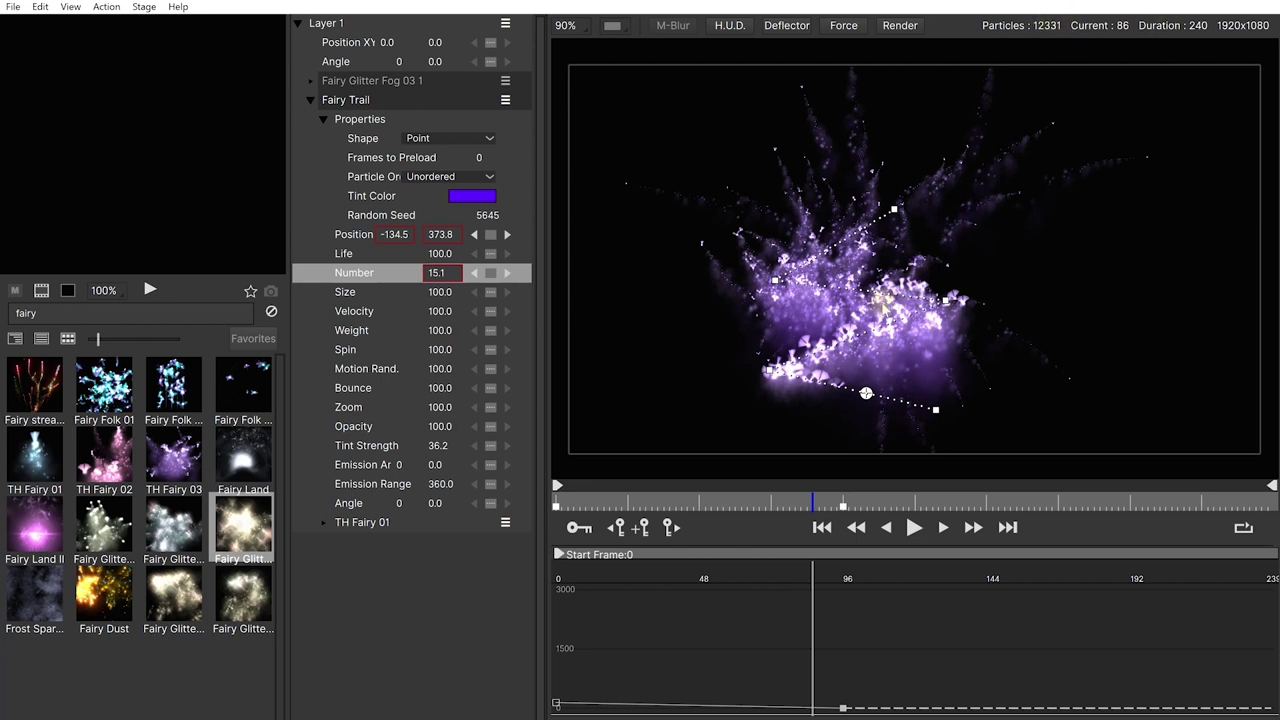
Shift the first Number keyframe to about frame 8 and key Number at 0 on frame 0
{"action": "left_click_drag", "start_coordinate": [818, 505], "coordinate": [548, 508]}
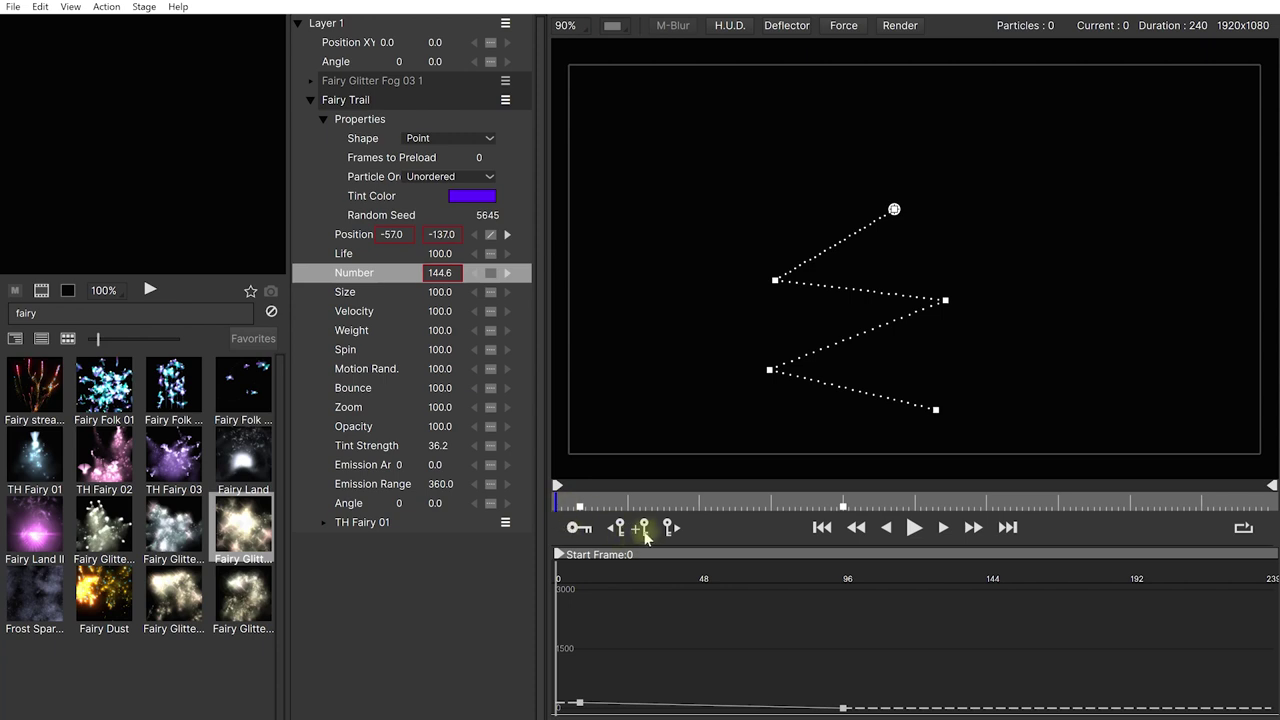
{"action": "left_click", "coordinate": [641, 530]}
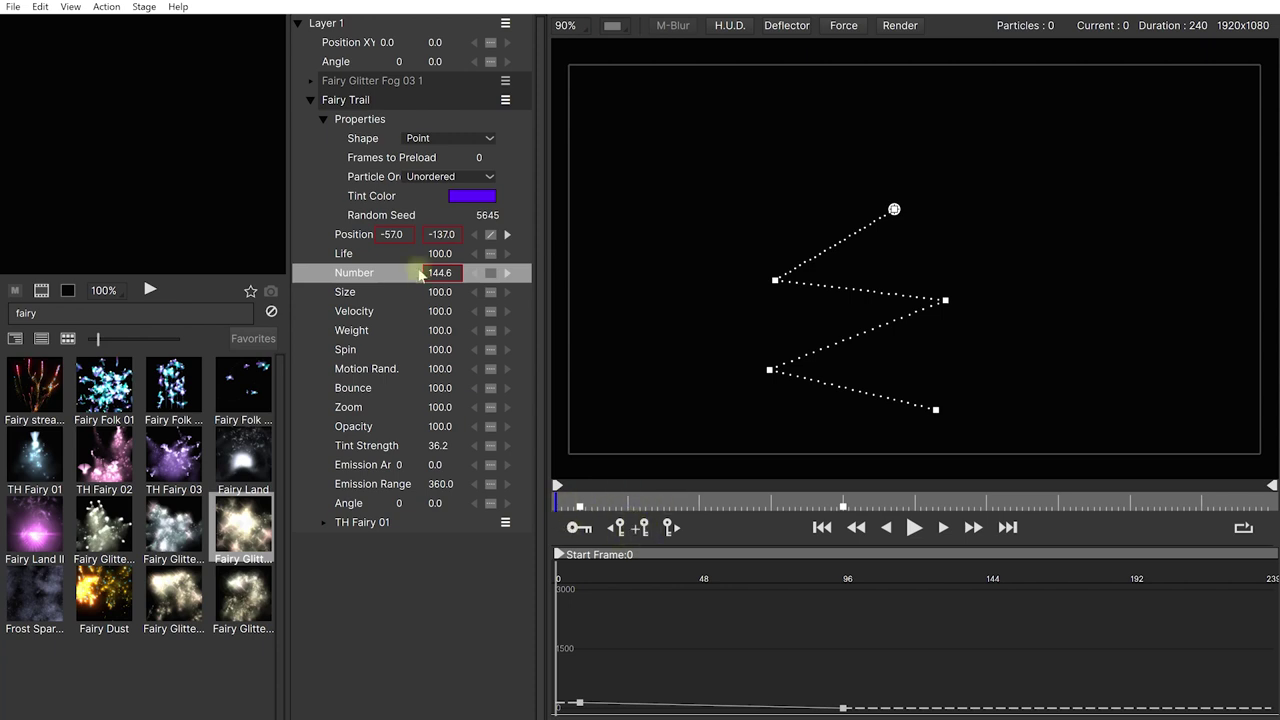
{"action": "left_click", "coordinate": [438, 273]}
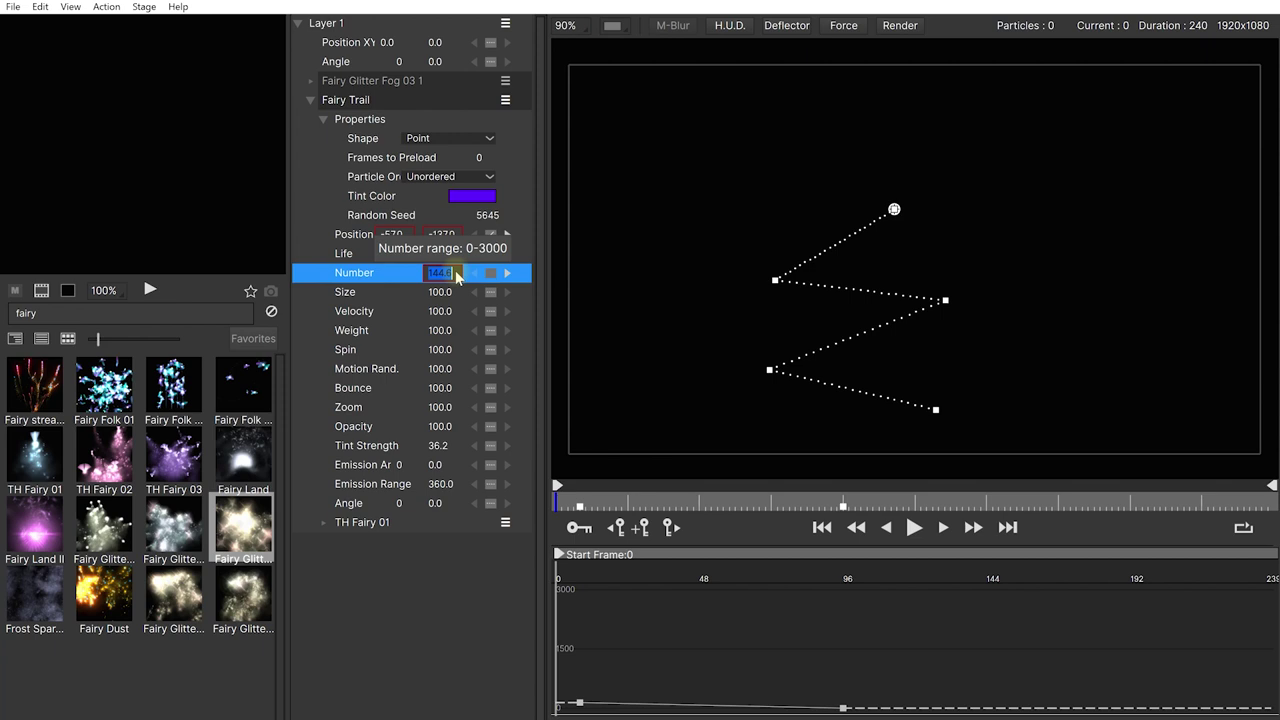
{"action": "type", "text": "0"}
{"action": "key", "text": "Return"}
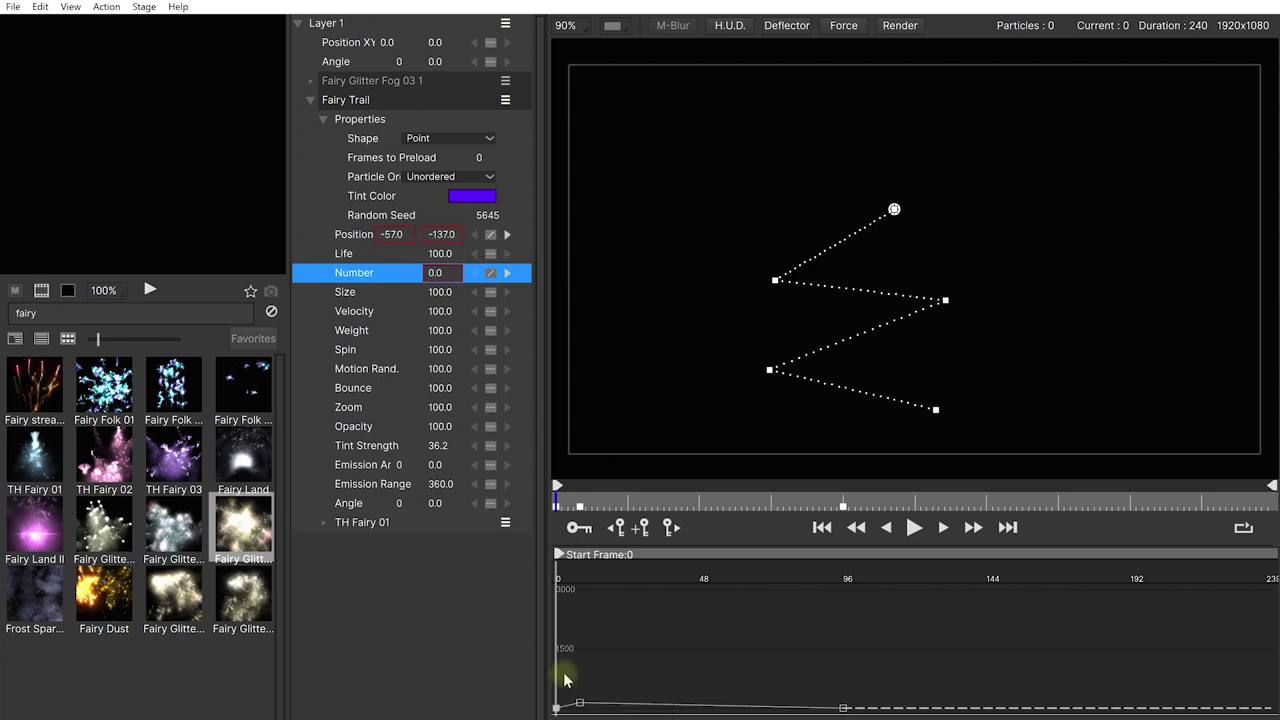
{"action": "left_click_drag", "start_coordinate": [580, 705], "coordinate": [597, 680]}
{"action": "key", "text": "ctrl+z"}
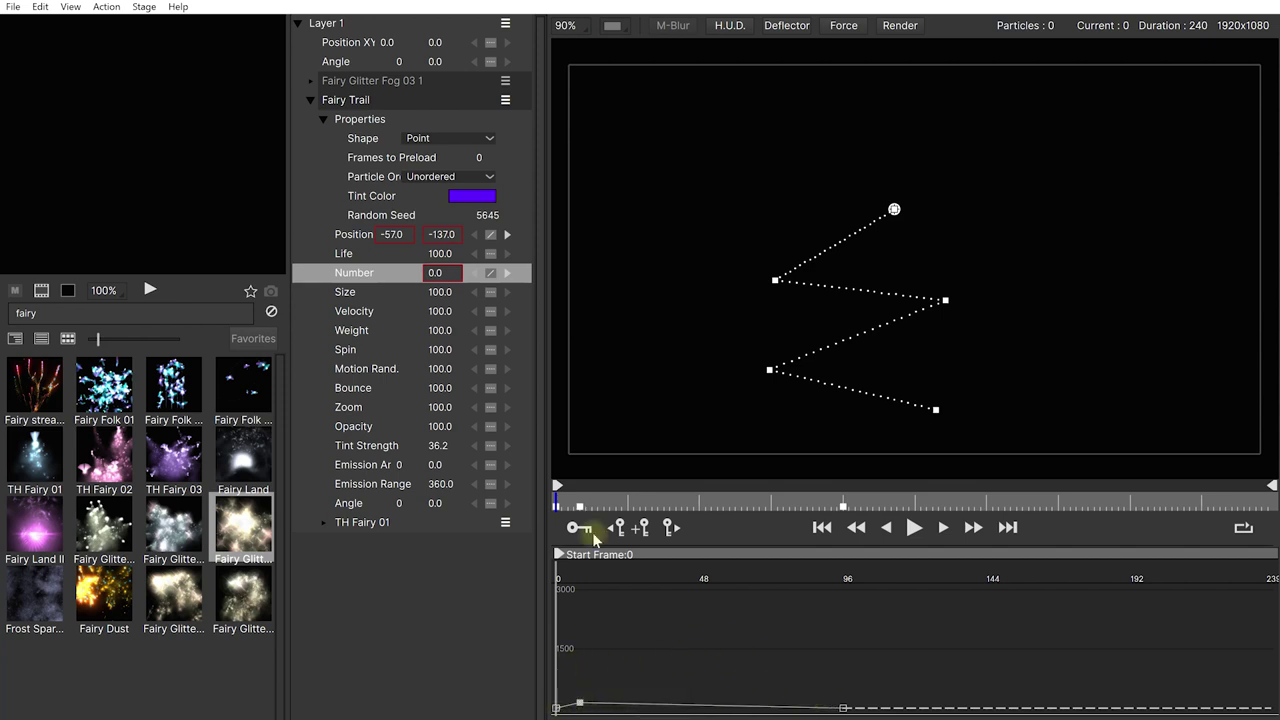
Scrub through Fairy Trail's emission, play it from the start to check the fade, and return to frame 0
{"action": "left_click_drag", "start_coordinate": [558, 500], "coordinate": [840, 506]}
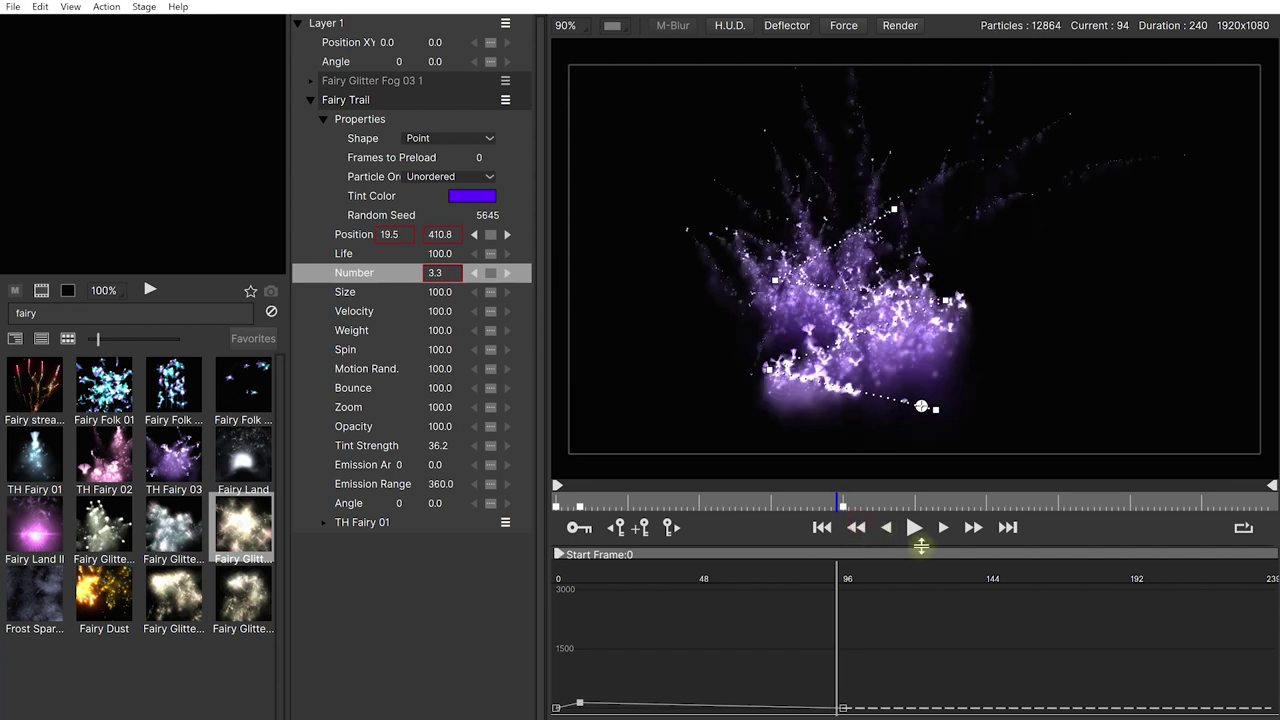
{"action": "left_click", "coordinate": [822, 527]}
{"action": "left_click", "coordinate": [914, 528]}
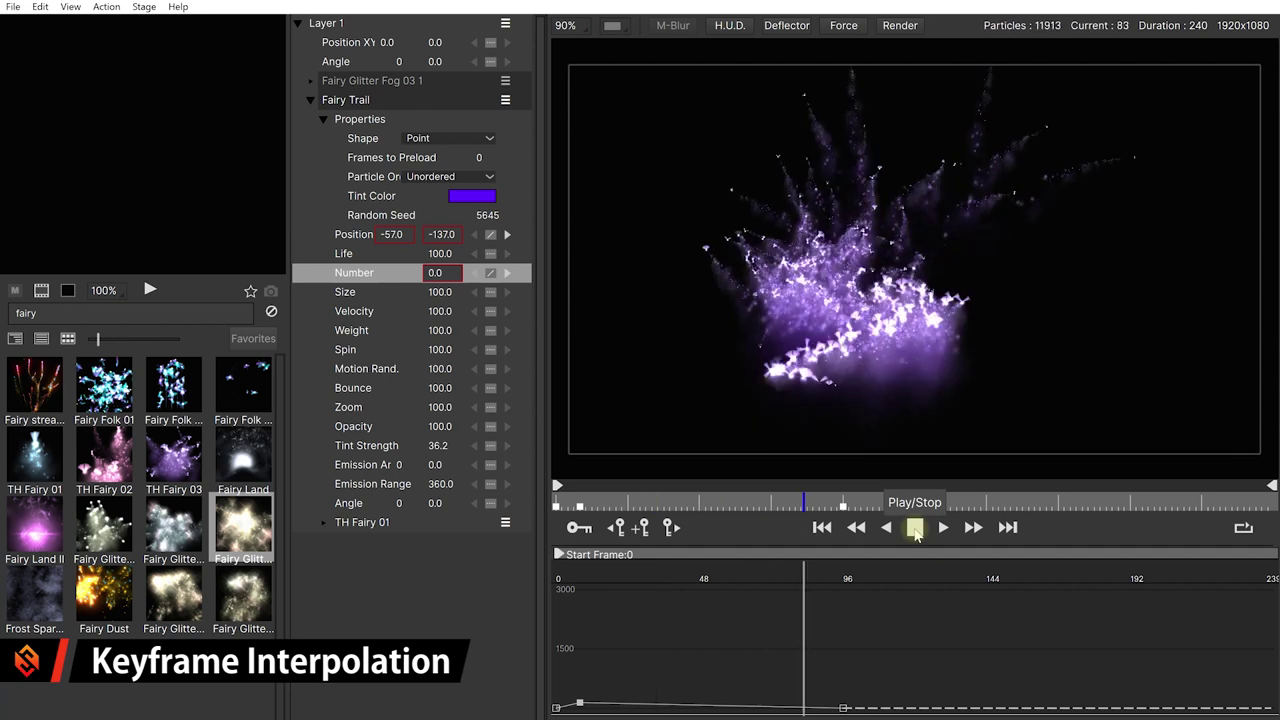
{"action": "left_click", "coordinate": [914, 528]}
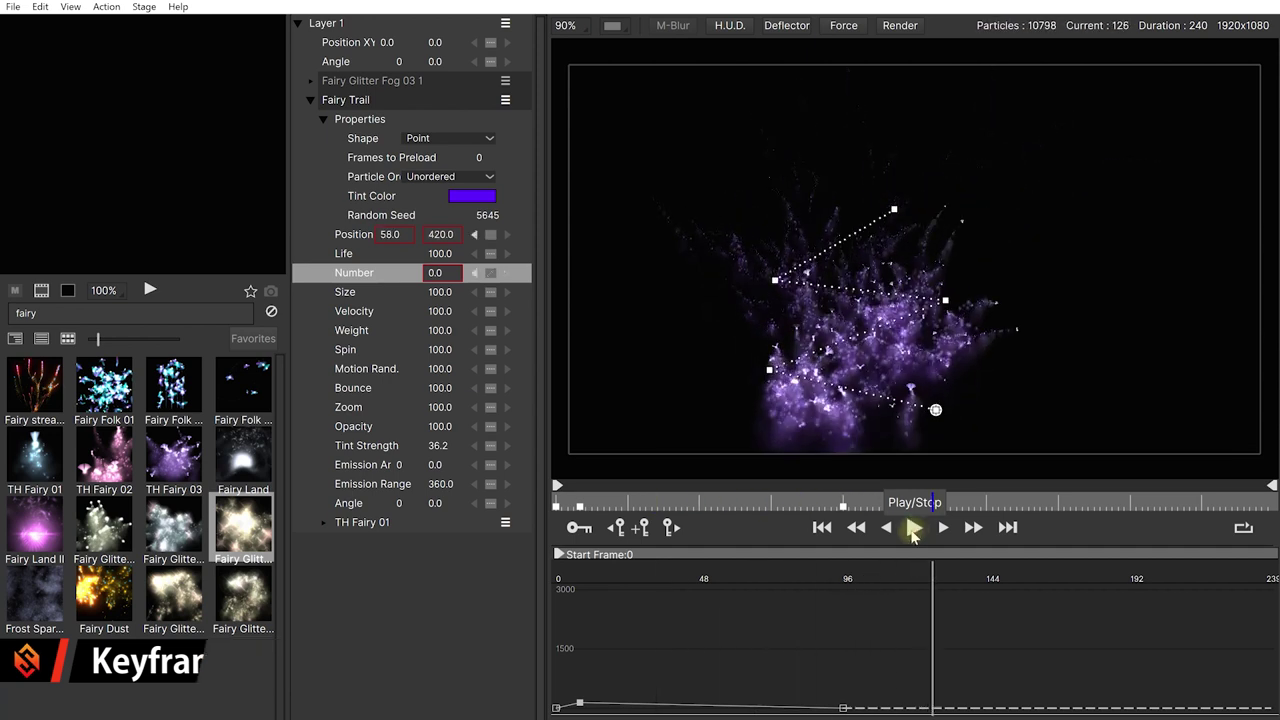
{"action": "left_click", "coordinate": [822, 528]}
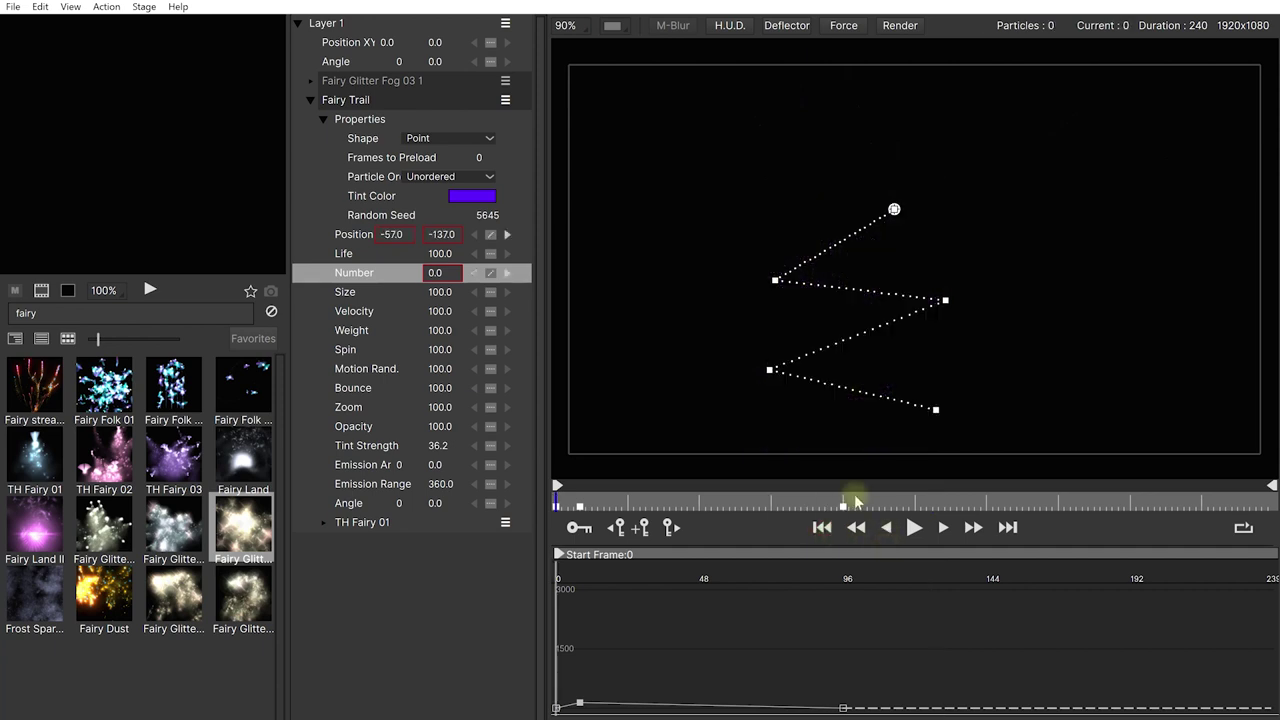
Set Fairy Trail's frame 0 position keyframe to Bezier and pull its handle up and left to curve the first path segment
{"action": "left_click", "coordinate": [348, 238]}
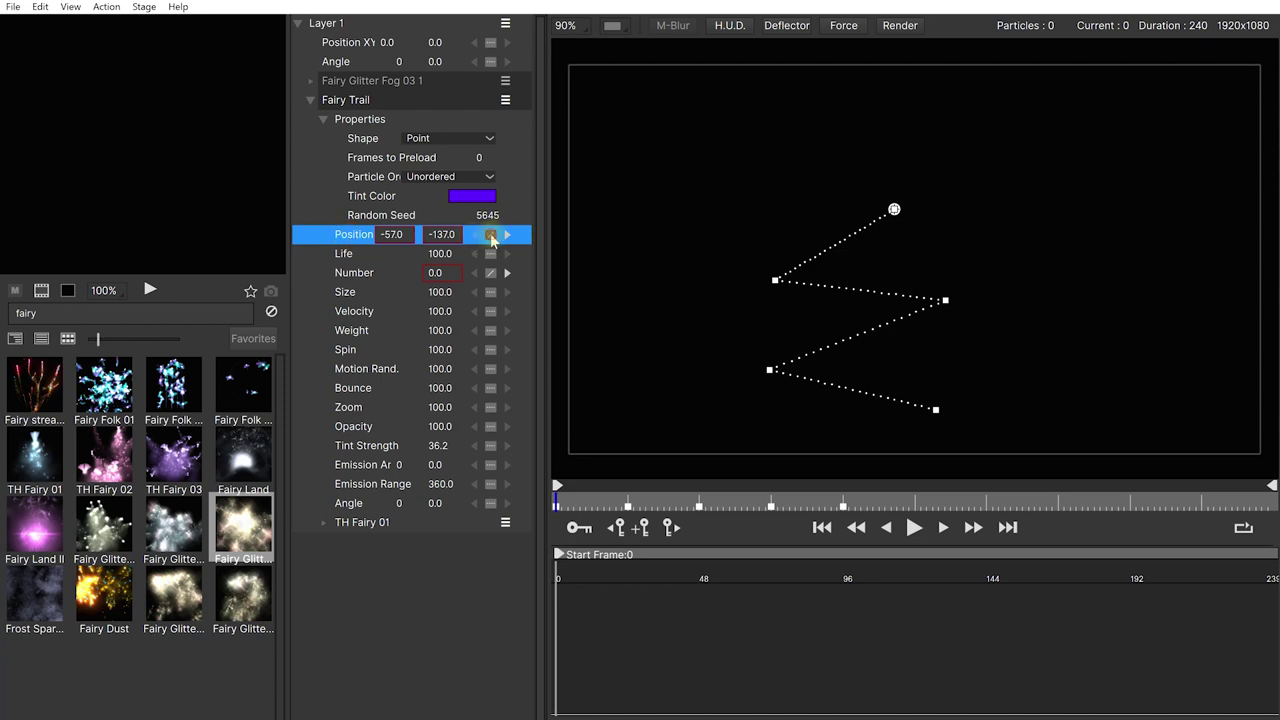
{"action": "left_click", "coordinate": [491, 236]}
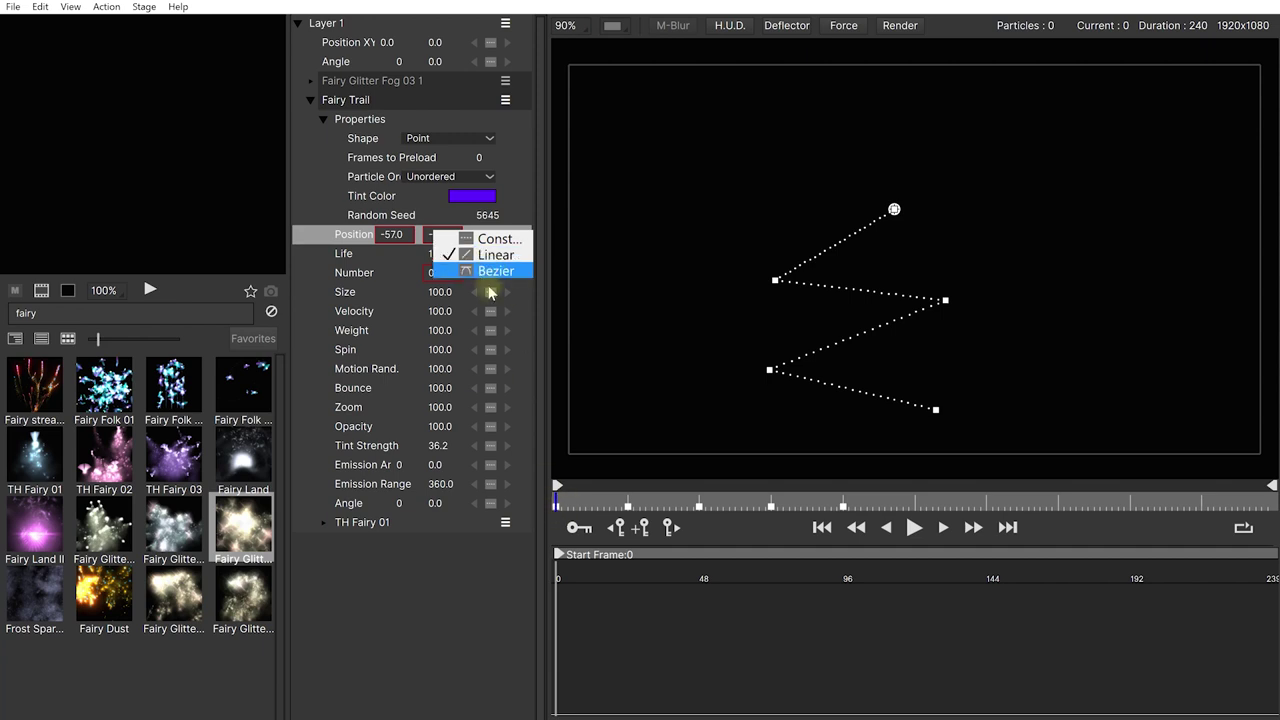
{"action": "left_click", "coordinate": [490, 271]}
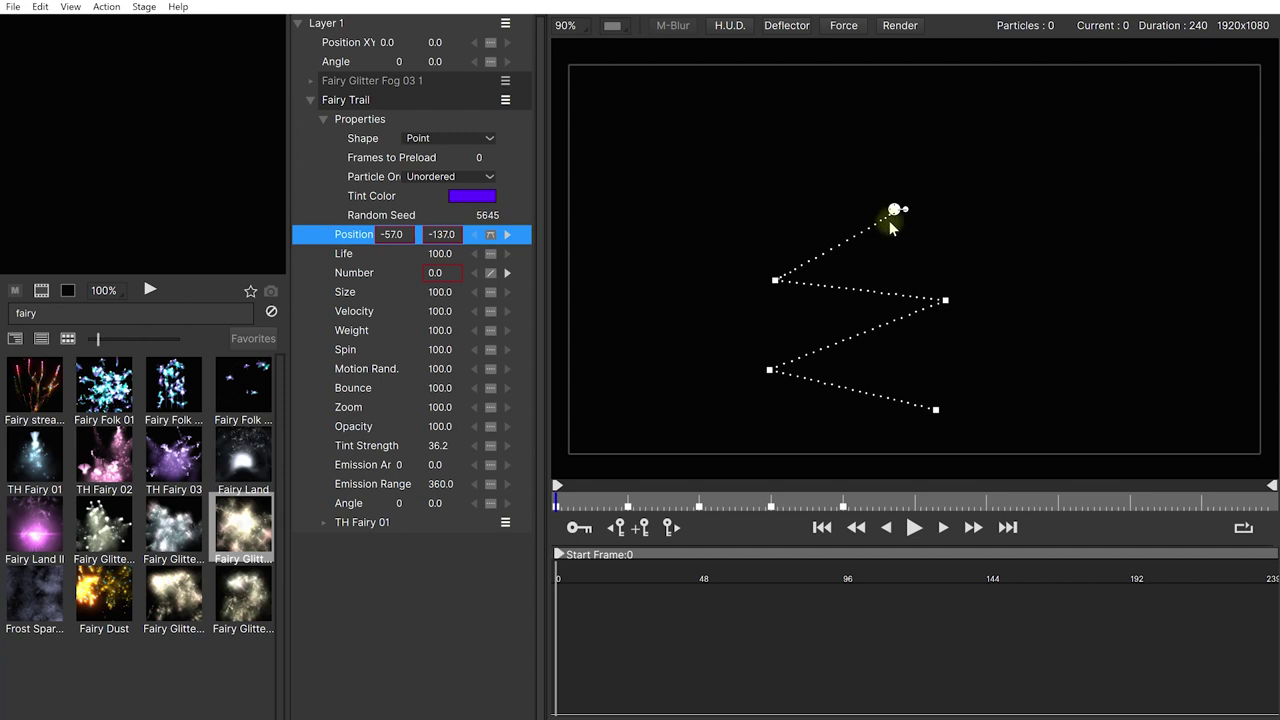
{"action": "left_click_drag", "start_coordinate": [895, 211], "coordinate": [801, 180]}
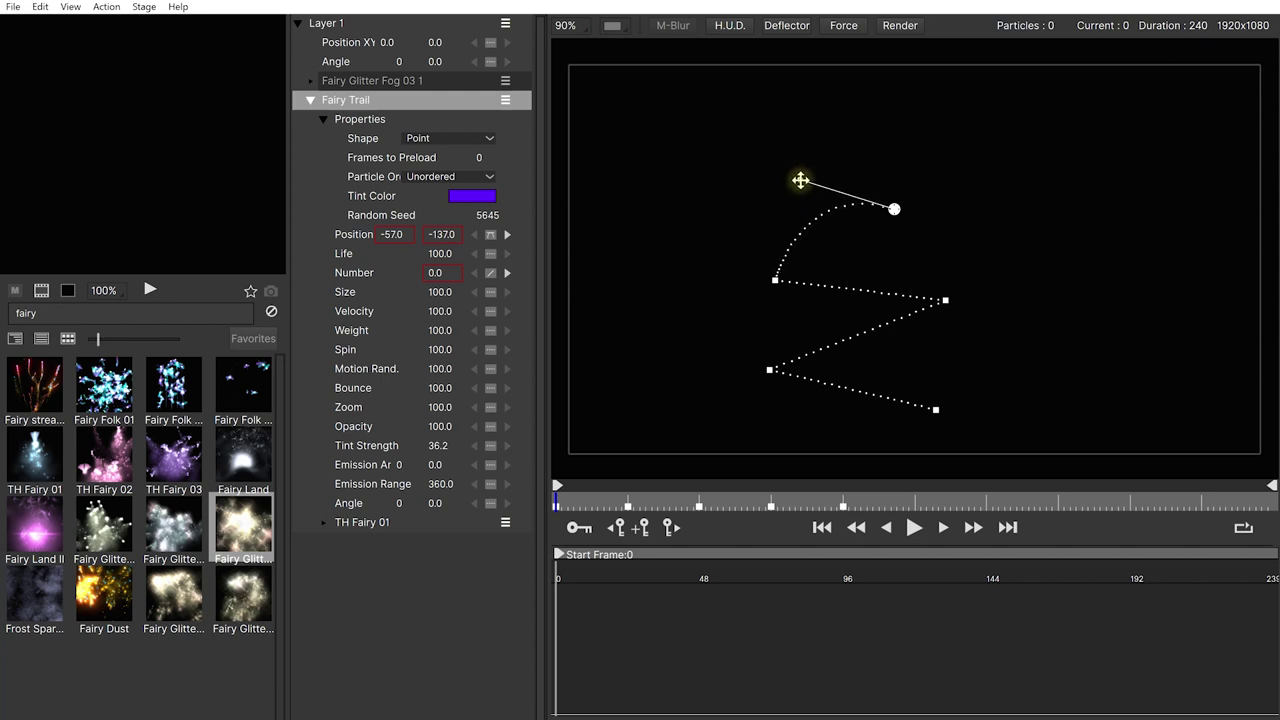
Set Fairy Trail's frame 24 position keyframe to Bezier and lengthen its handles diagonally to round the bend
{"action": "left_click", "coordinate": [670, 527]}
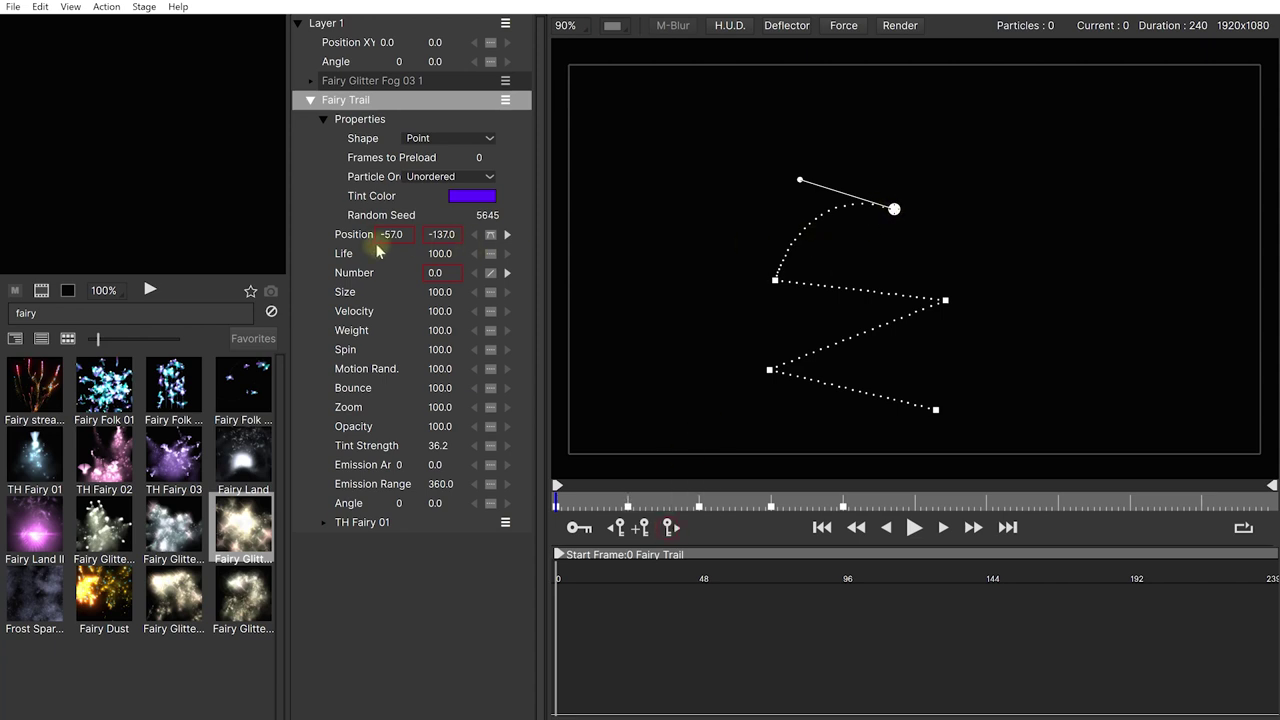
{"action": "left_click", "coordinate": [344, 237]}
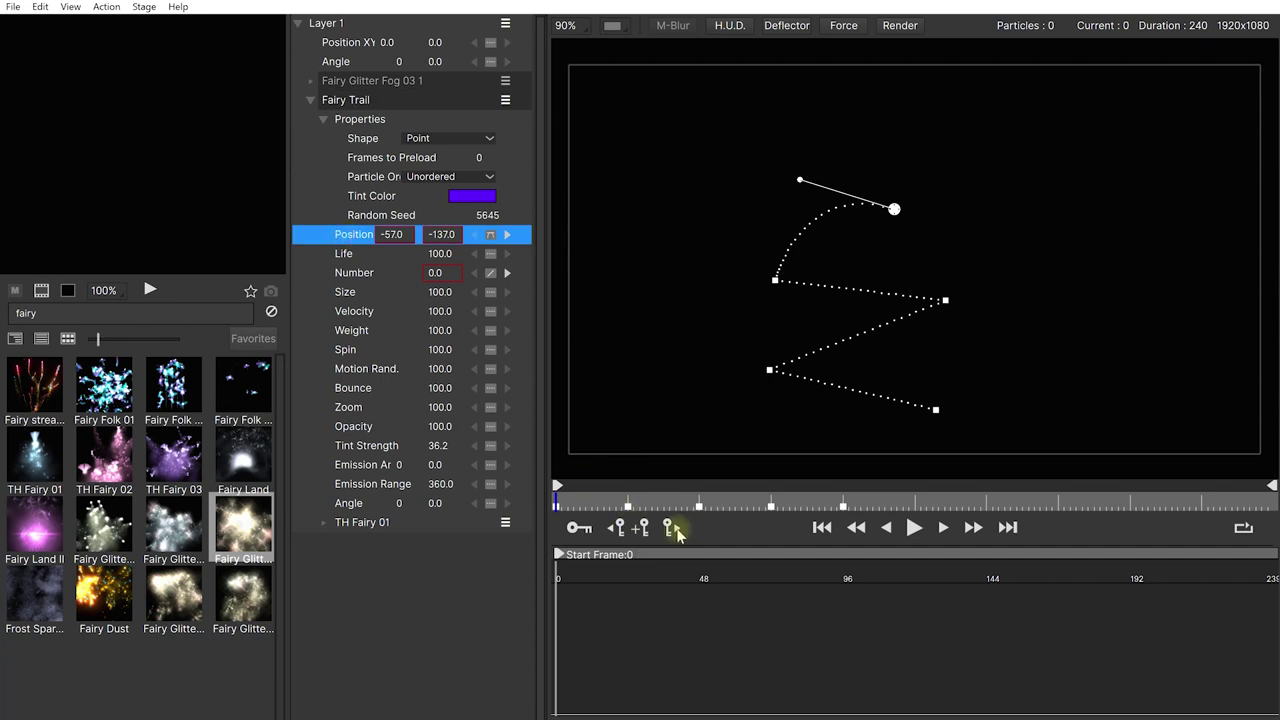
{"action": "left_click", "coordinate": [670, 528]}
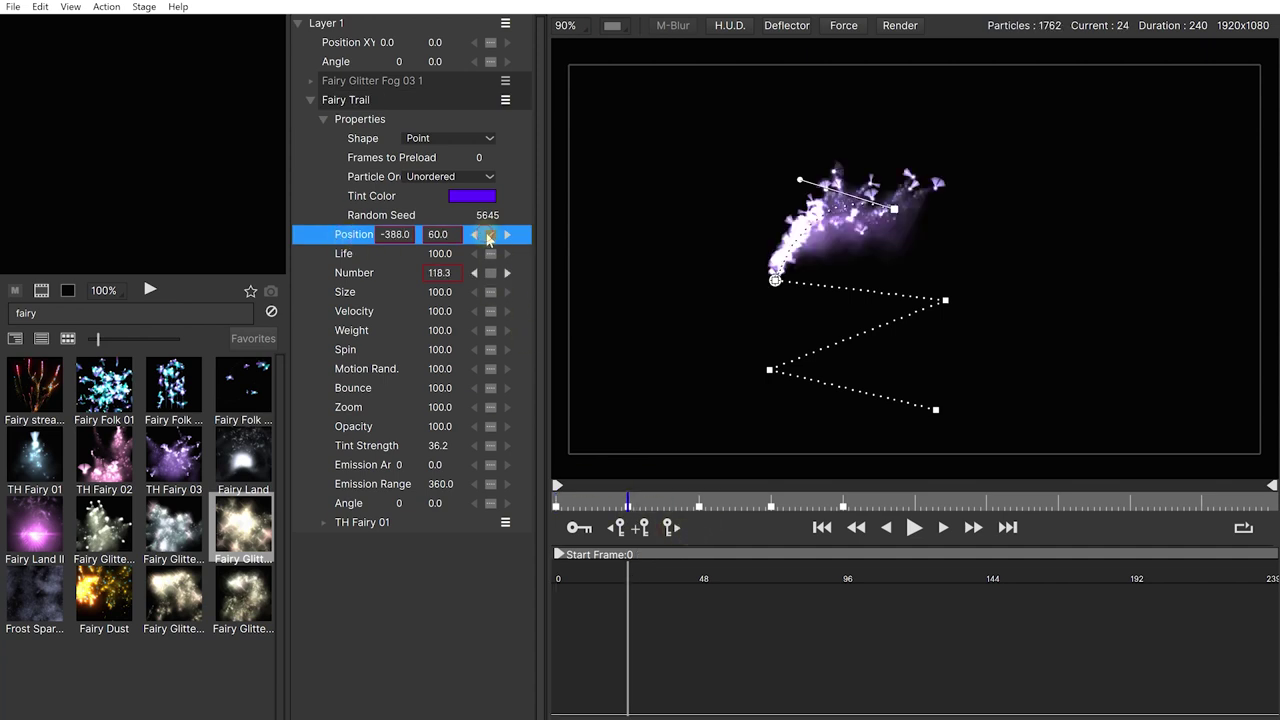
{"action": "left_click", "coordinate": [490, 236]}
{"action": "left_click", "coordinate": [500, 271]}
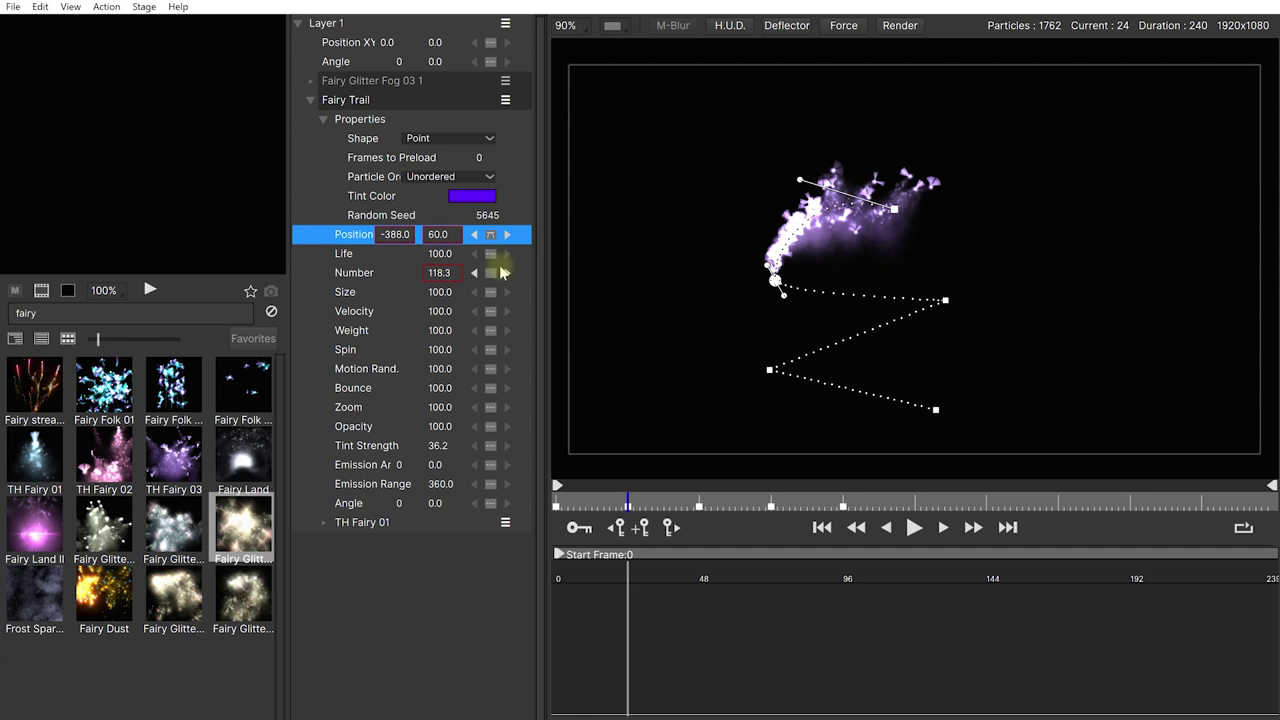
{"action": "left_click_drag", "start_coordinate": [784, 292], "coordinate": [806, 318]}
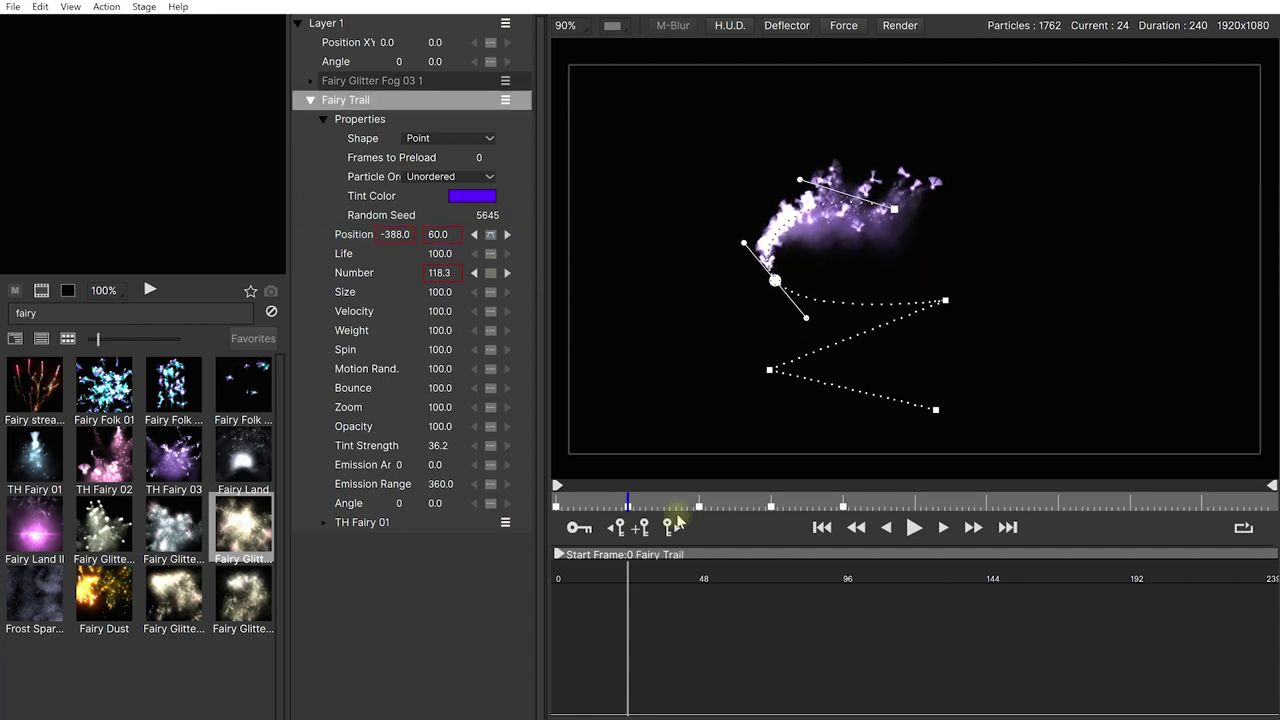
Set Fairy Trail's frame 48 position keyframe to Bezier and stretch its handles nearly vertically to round the turn
{"action": "left_click", "coordinate": [700, 502]}
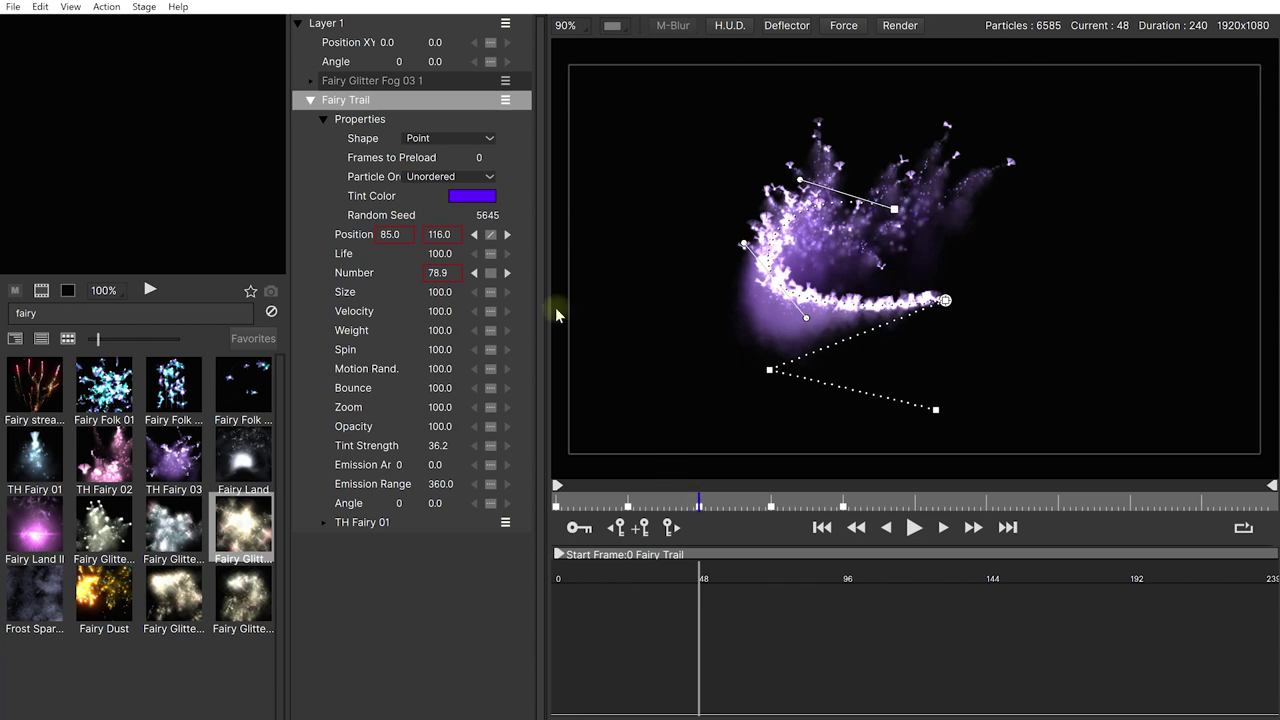
{"action": "left_click", "coordinate": [490, 234]}
{"action": "left_click", "coordinate": [502, 272]}
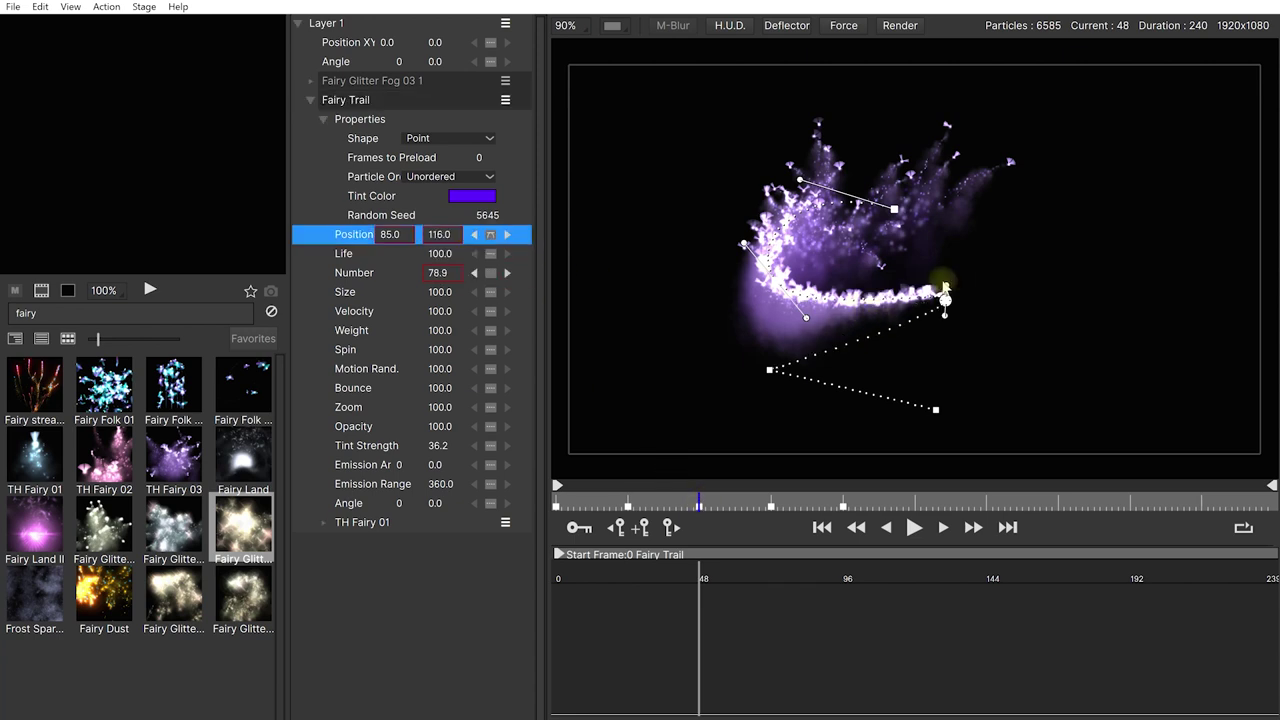
{"action": "left_click_drag", "start_coordinate": [945, 288], "coordinate": [956, 250]}
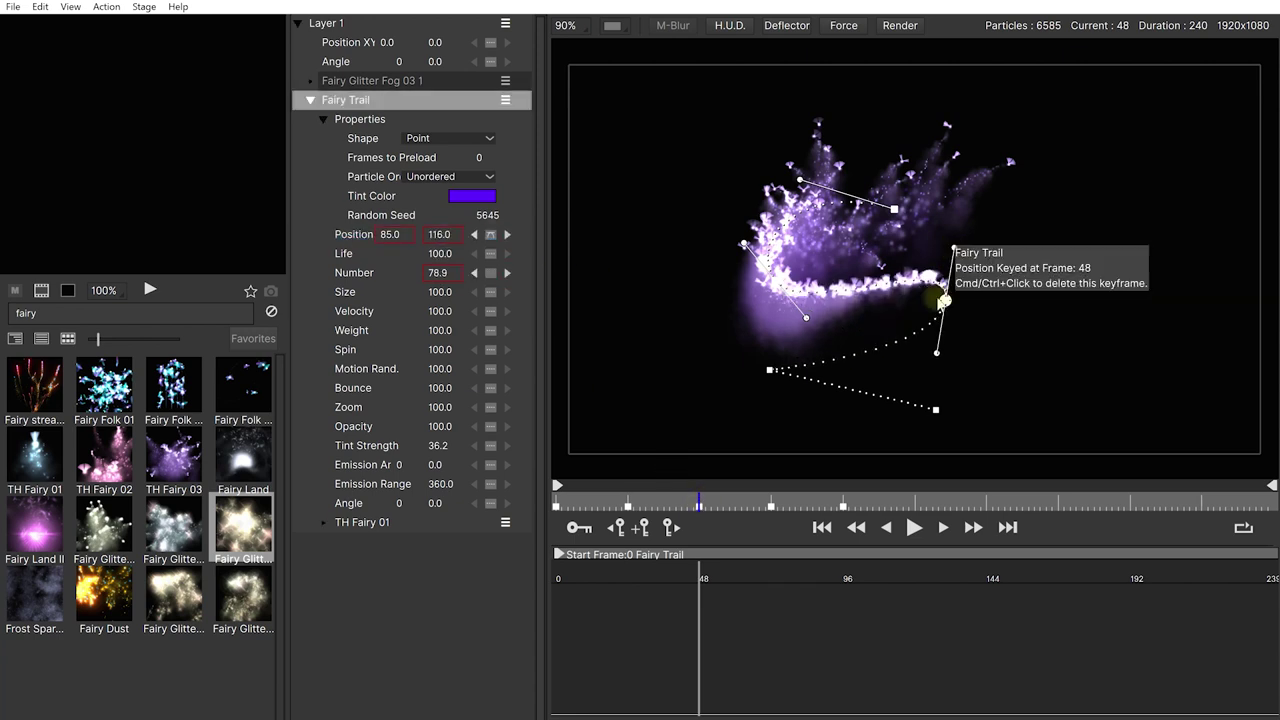
Set Fairy Trail's frame 72 and frame 96 position keyframes to Bezier and adjust their handles to curve the end of the path
{"action": "left_click", "coordinate": [770, 502]}
{"action": "left_click", "coordinate": [492, 236]}
{"action": "left_click", "coordinate": [496, 271]}
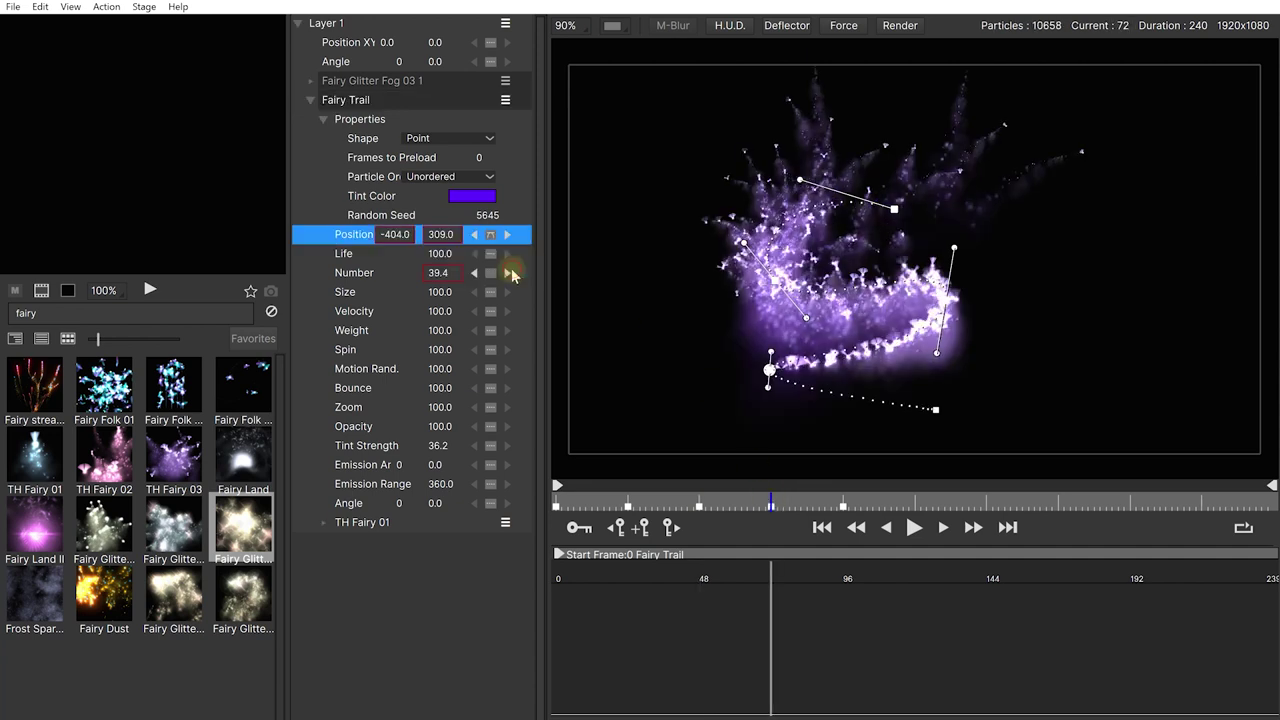
{"action": "left_click", "coordinate": [843, 502]}
{"action": "left_click", "coordinate": [492, 236]}
{"action": "left_click", "coordinate": [524, 273]}
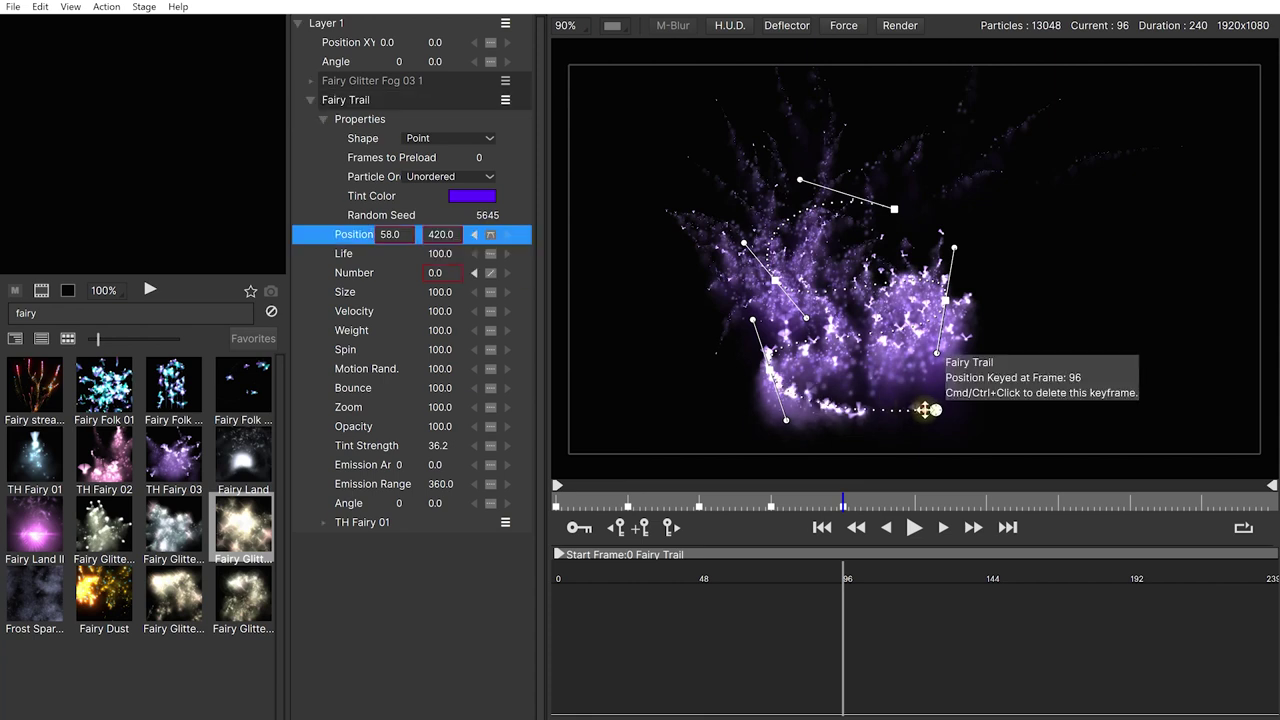
Play the curved Fairy Trail path from the start, scrub back to frame 60, and select the Fairy Trail emitter
{"action": "left_click", "coordinate": [822, 527]}
{"action": "left_click", "coordinate": [915, 530]}
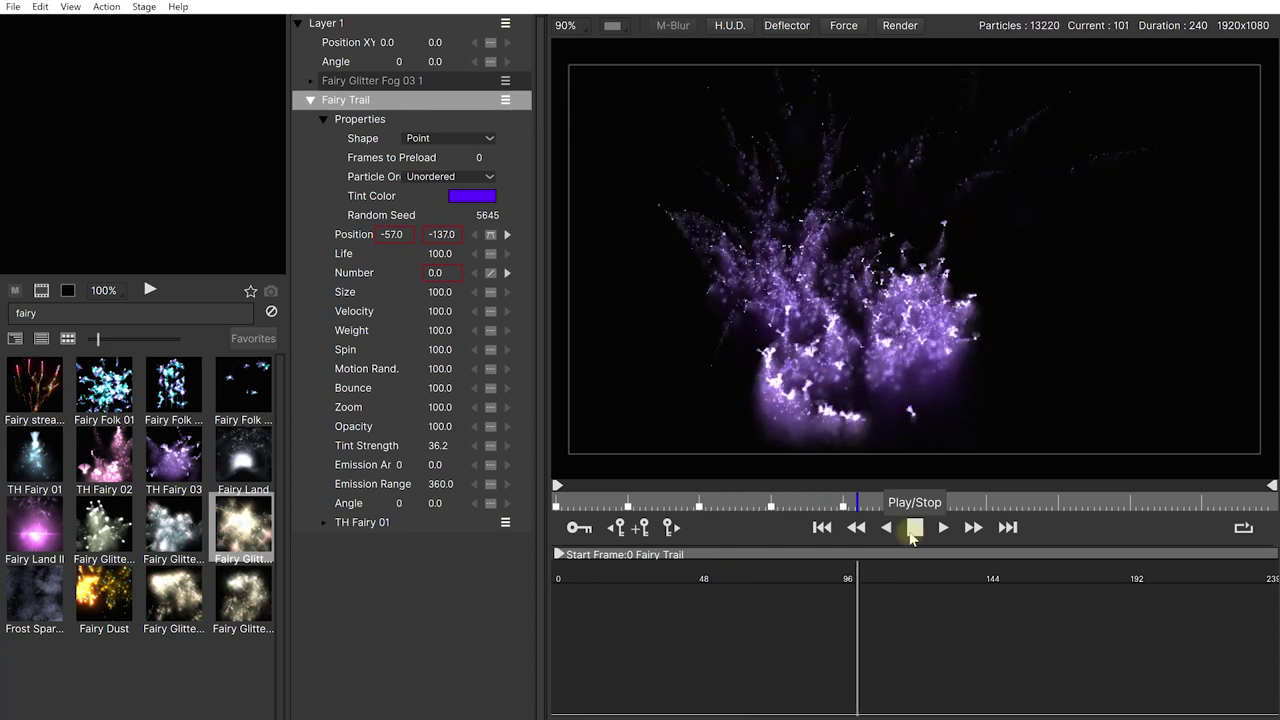
{"action": "left_click", "coordinate": [914, 528]}
{"action": "left_click_drag", "start_coordinate": [798, 502], "coordinate": [735, 503]}
{"action": "left_click", "coordinate": [357, 120]}
{"action": "left_click", "coordinate": [358, 101]}
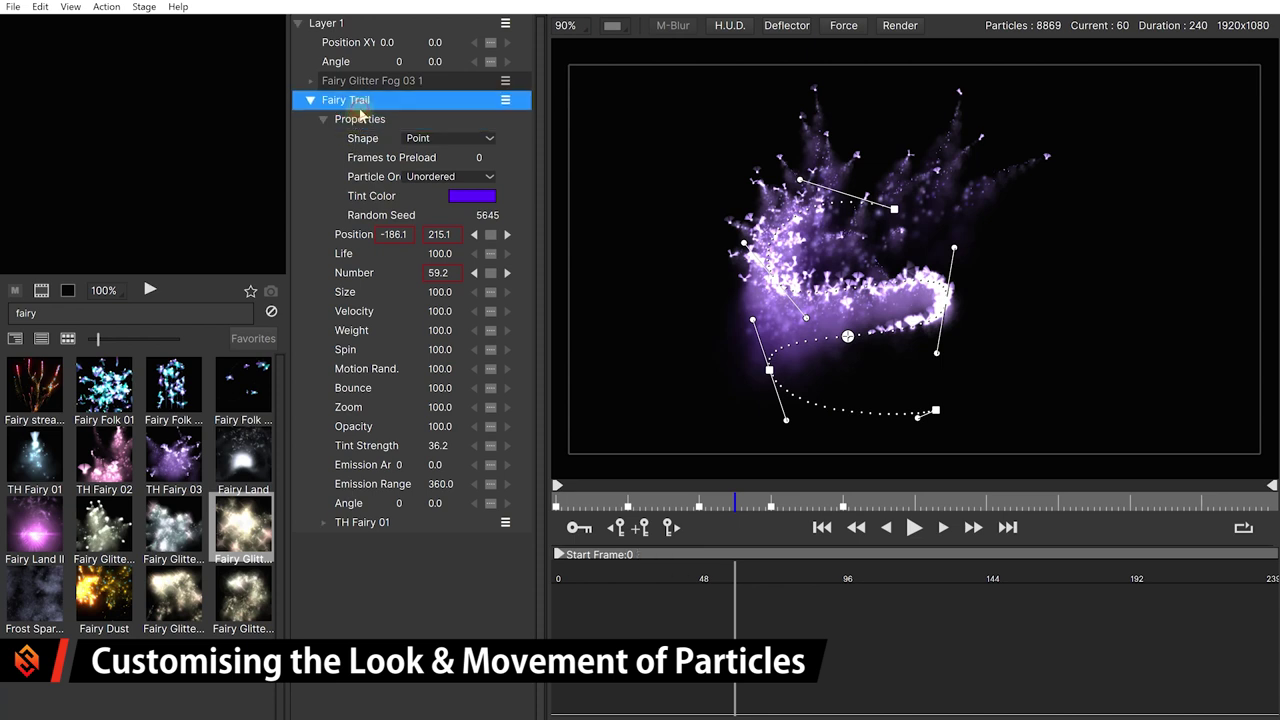
Examine Fairy Trail's emitter properties, including Life, Number, Size, Velocity, Weight, Zoom and Opacity
{"action": "left_click", "coordinate": [354, 253]}
{"action": "left_click", "coordinate": [360, 275]}
{"action": "left_click", "coordinate": [363, 291]}
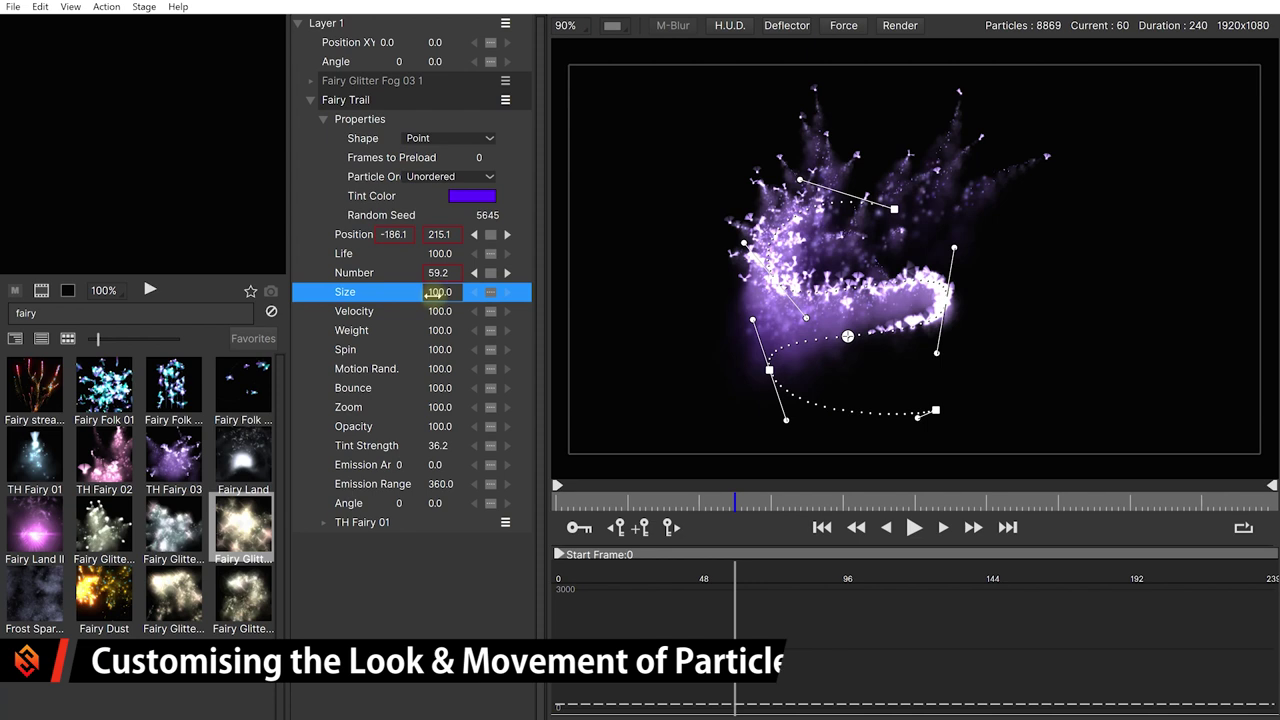
{"action": "left_click", "coordinate": [362, 312]}
{"action": "left_click", "coordinate": [363, 335]}
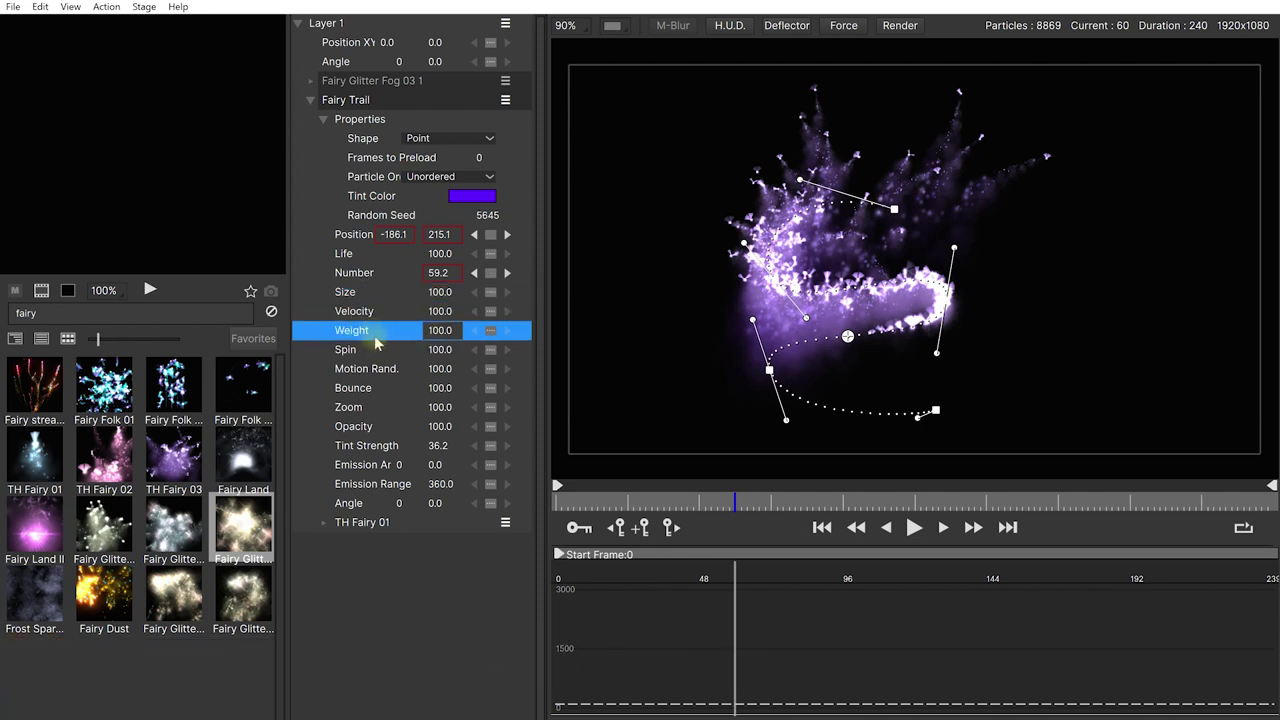
{"action": "left_click", "coordinate": [355, 408]}
{"action": "left_click", "coordinate": [359, 428]}
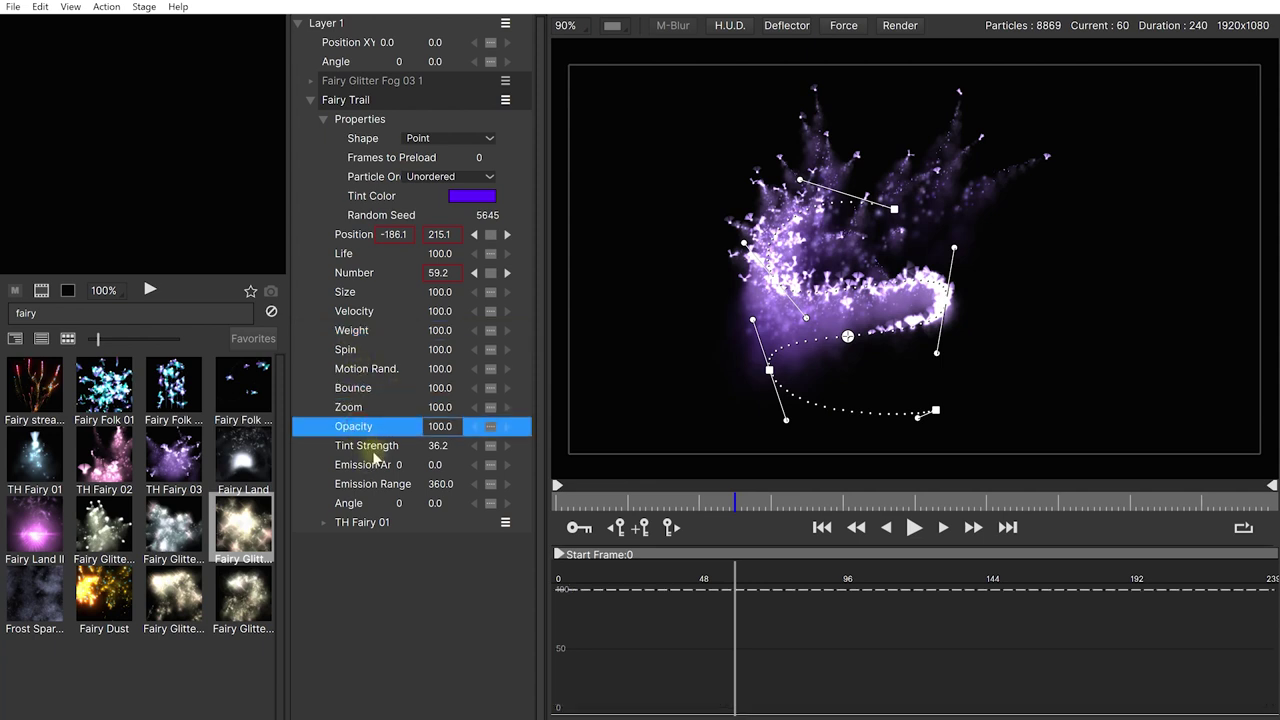
{"action": "left_click", "coordinate": [348, 101]}
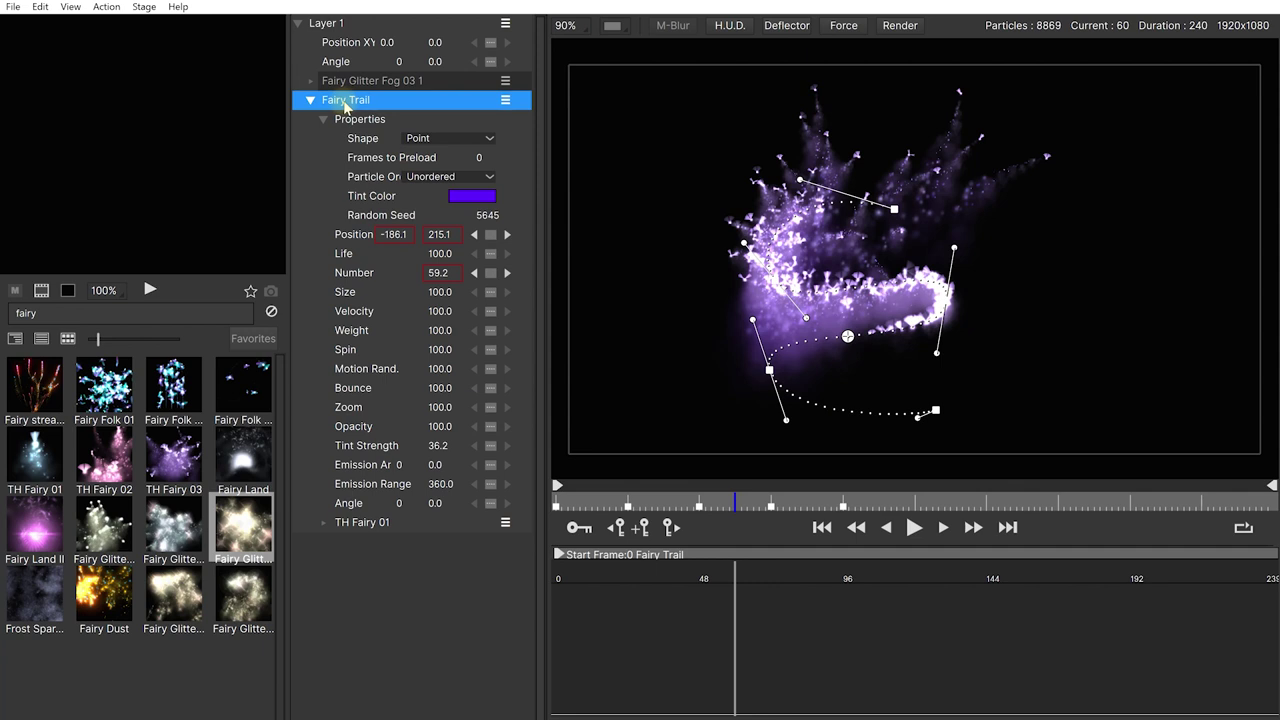
Expand the TH Fairy 01 free emitter under Fairy Trail and review its f-, variation and over-life properties
{"action": "left_click", "coordinate": [359, 526]}
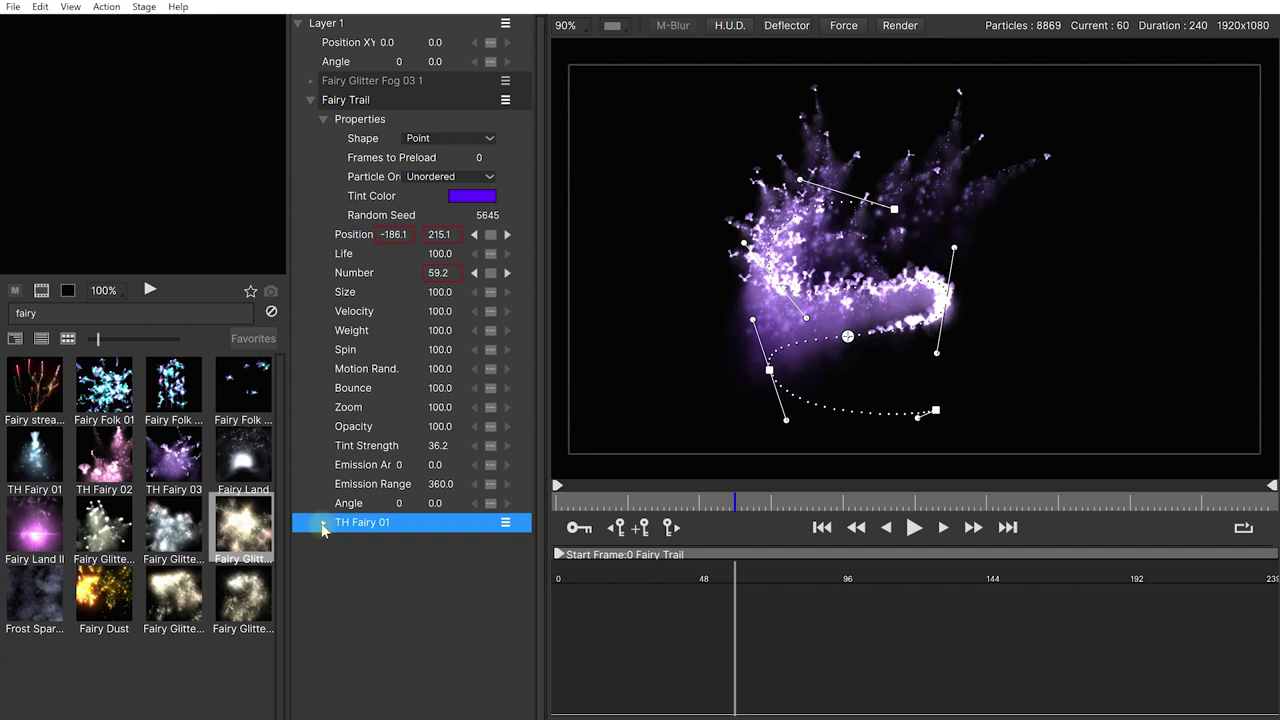
{"action": "left_click", "coordinate": [323, 527]}
{"action": "scroll", "coordinate": [395, 580], "scroll_direction": "down", "scroll_amount": 3}
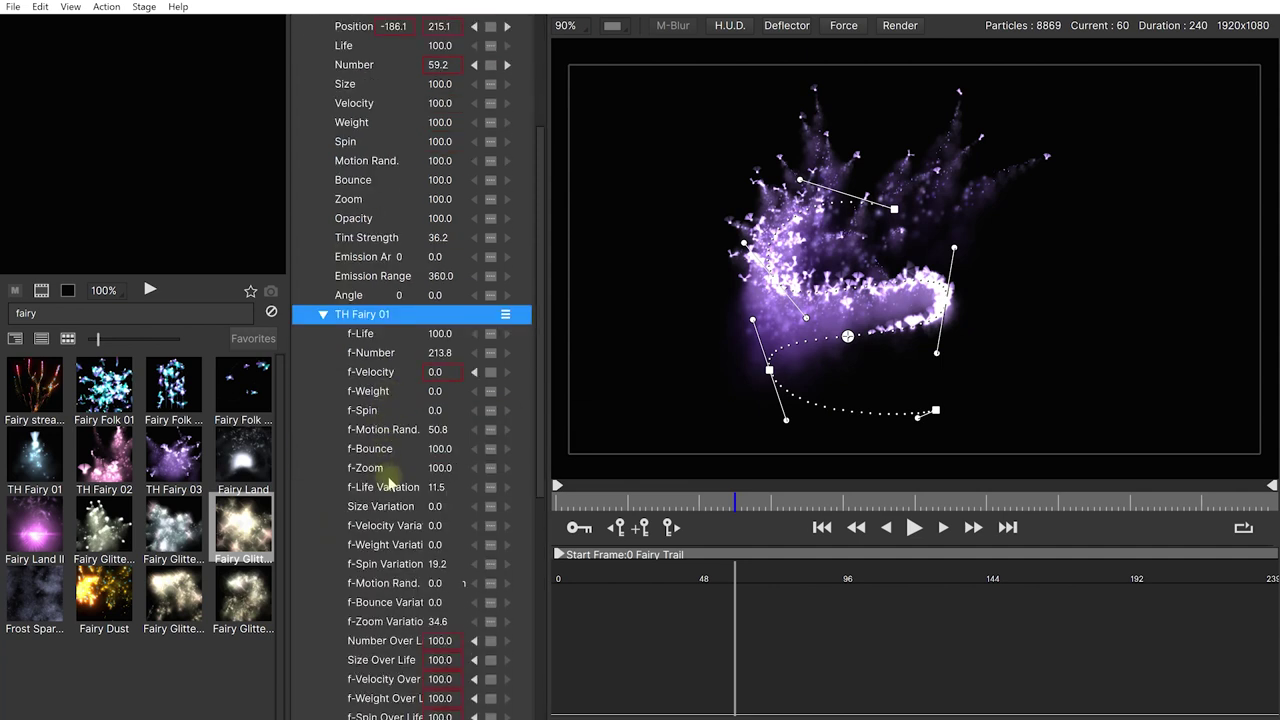
{"action": "scroll", "coordinate": [395, 420], "scroll_direction": "down", "scroll_amount": 1}
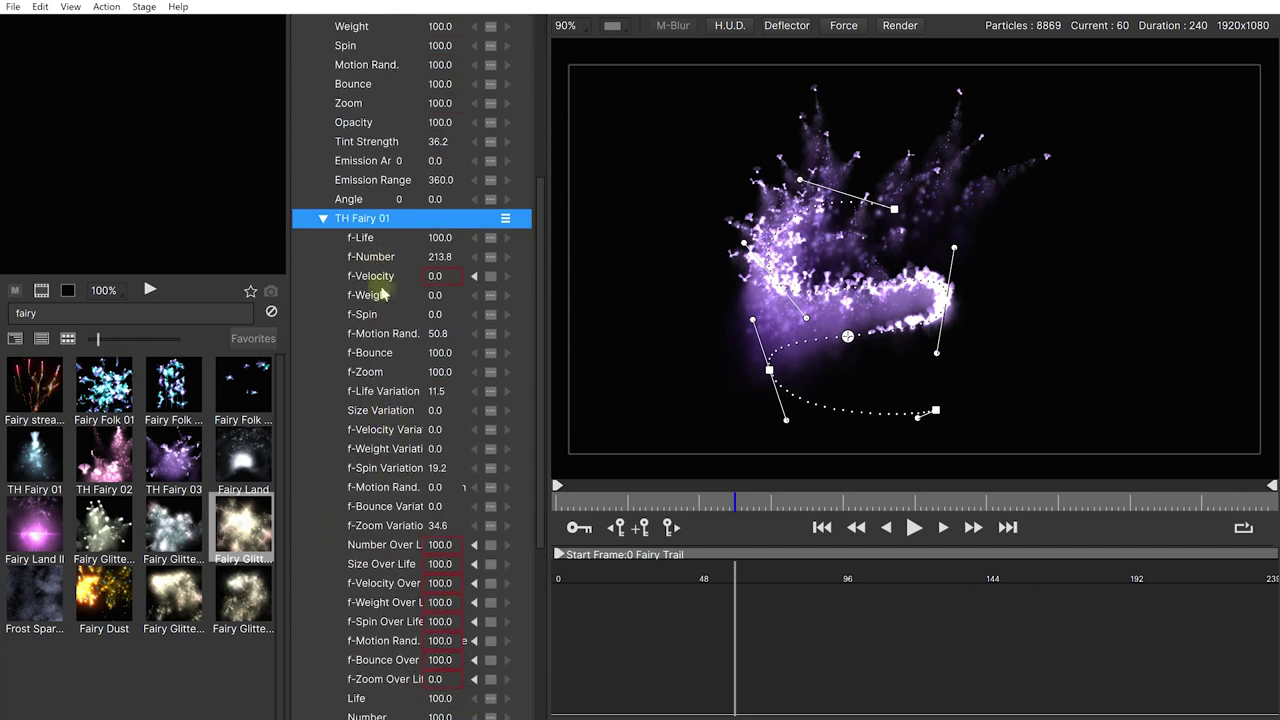
{"action": "scroll", "coordinate": [375, 292], "scroll_direction": "down", "scroll_amount": 1}
{"action": "scroll", "coordinate": [405, 330], "scroll_direction": "down", "scroll_amount": 3}
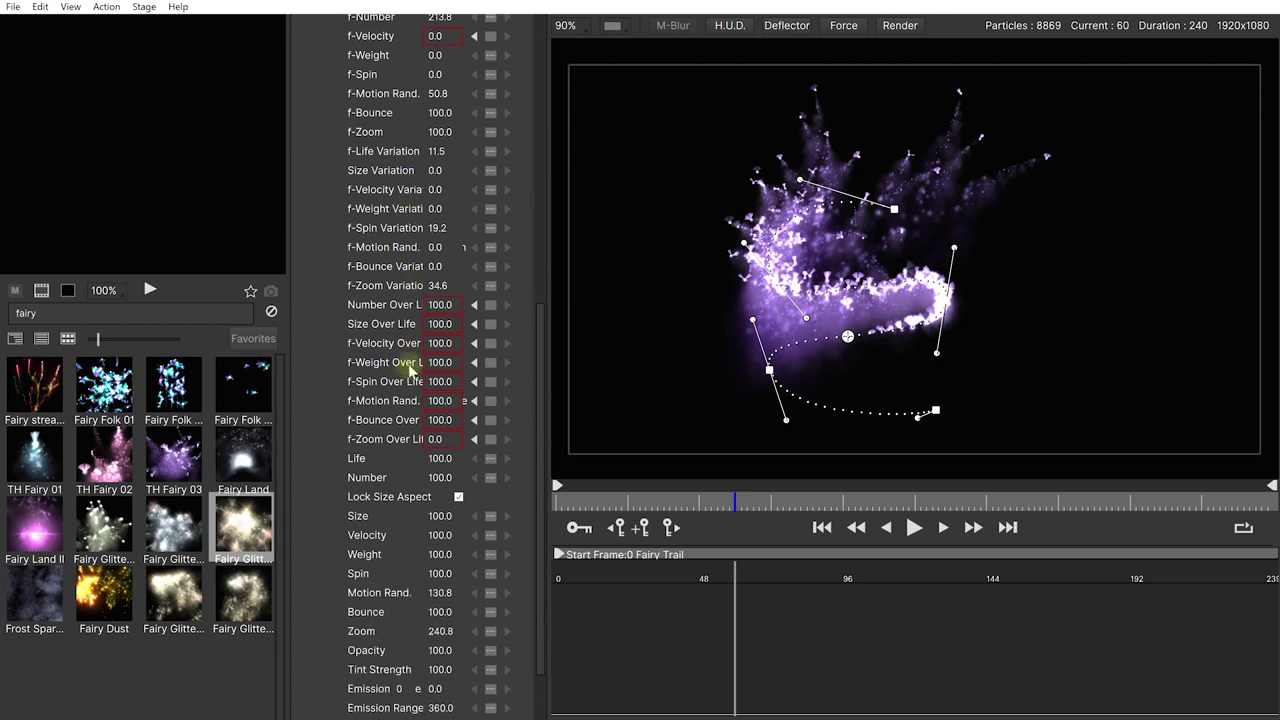
{"action": "scroll", "coordinate": [390, 300], "scroll_direction": "up", "scroll_amount": 4}
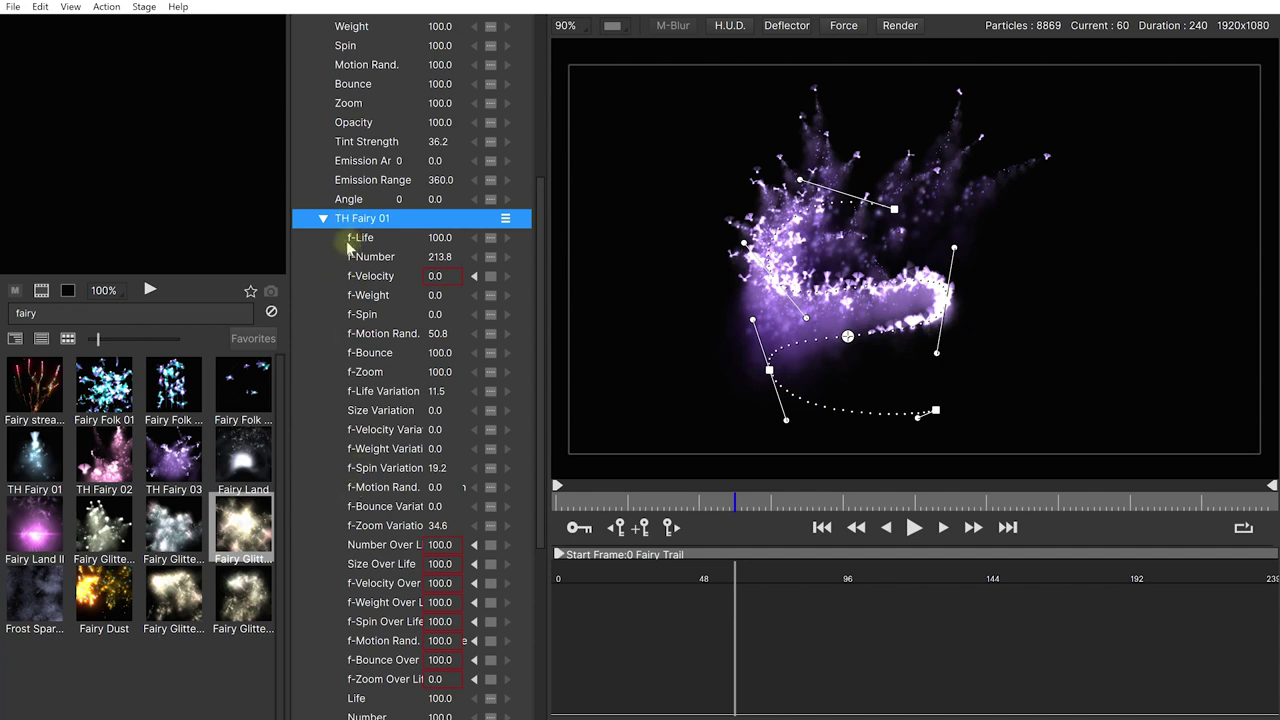
{"action": "scroll", "coordinate": [370, 285], "scroll_direction": "down", "scroll_amount": 1}
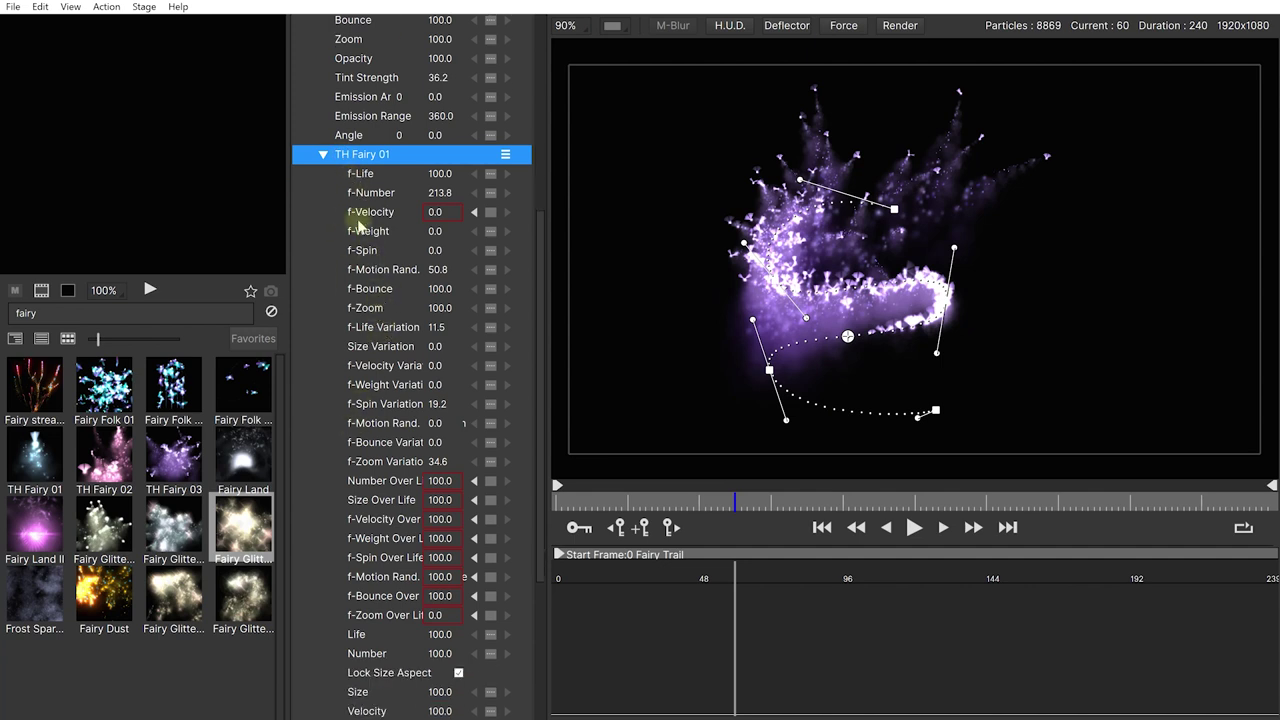
{"action": "scroll", "coordinate": [385, 310], "scroll_direction": "down", "scroll_amount": 4}
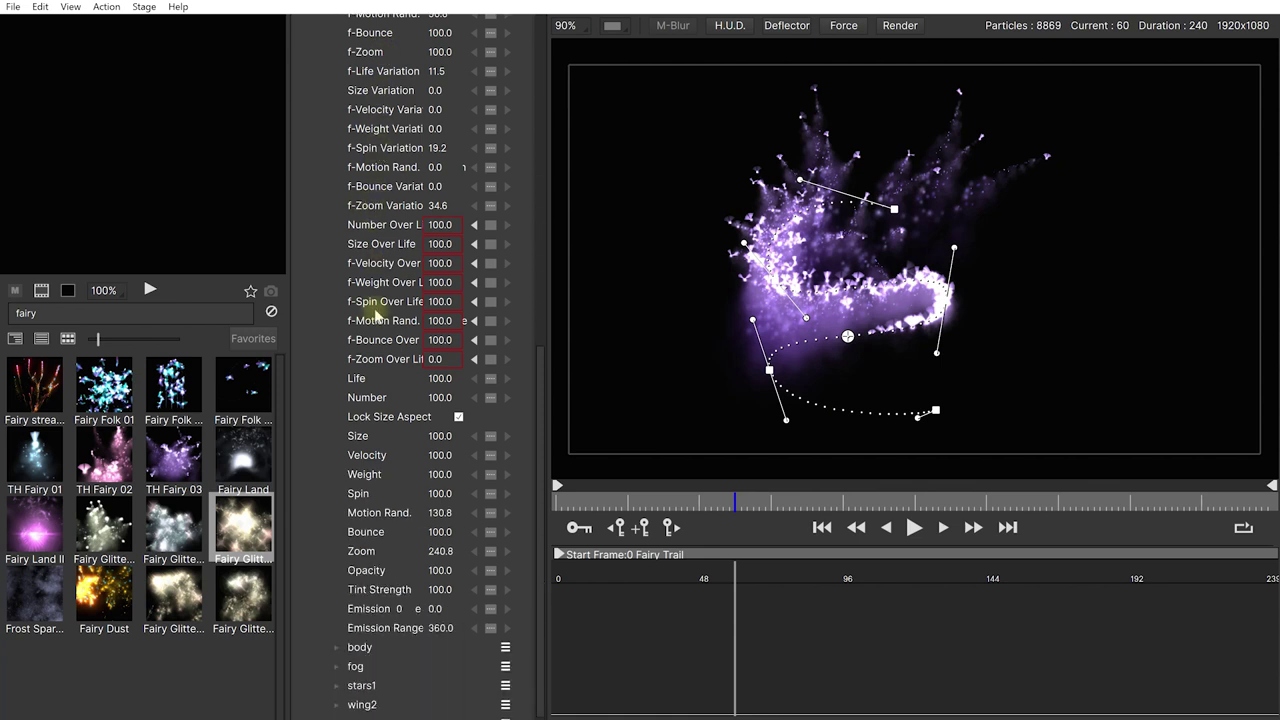
Look through TH Fairy 01's particle types: body, fog, stars1, wing2 and wing1
{"action": "left_click", "coordinate": [360, 636]}
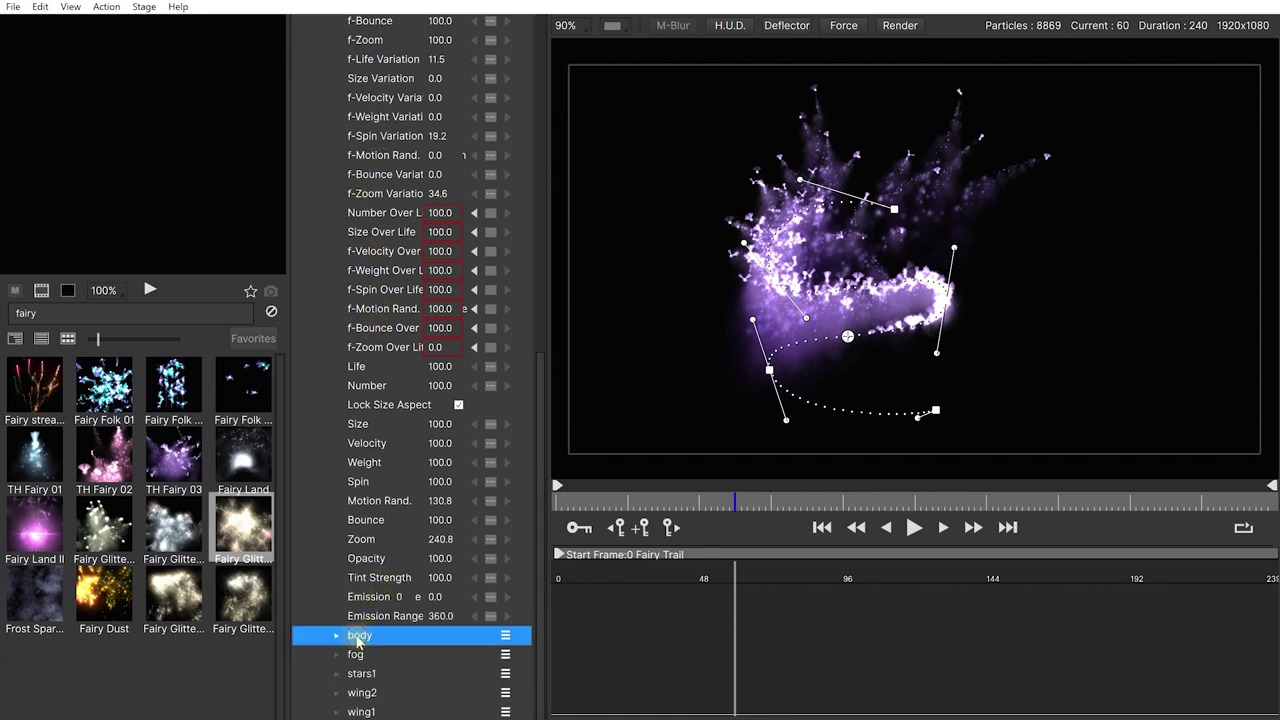
{"action": "left_click", "coordinate": [357, 655]}
{"action": "left_click", "coordinate": [362, 676]}
{"action": "left_click", "coordinate": [363, 694]}
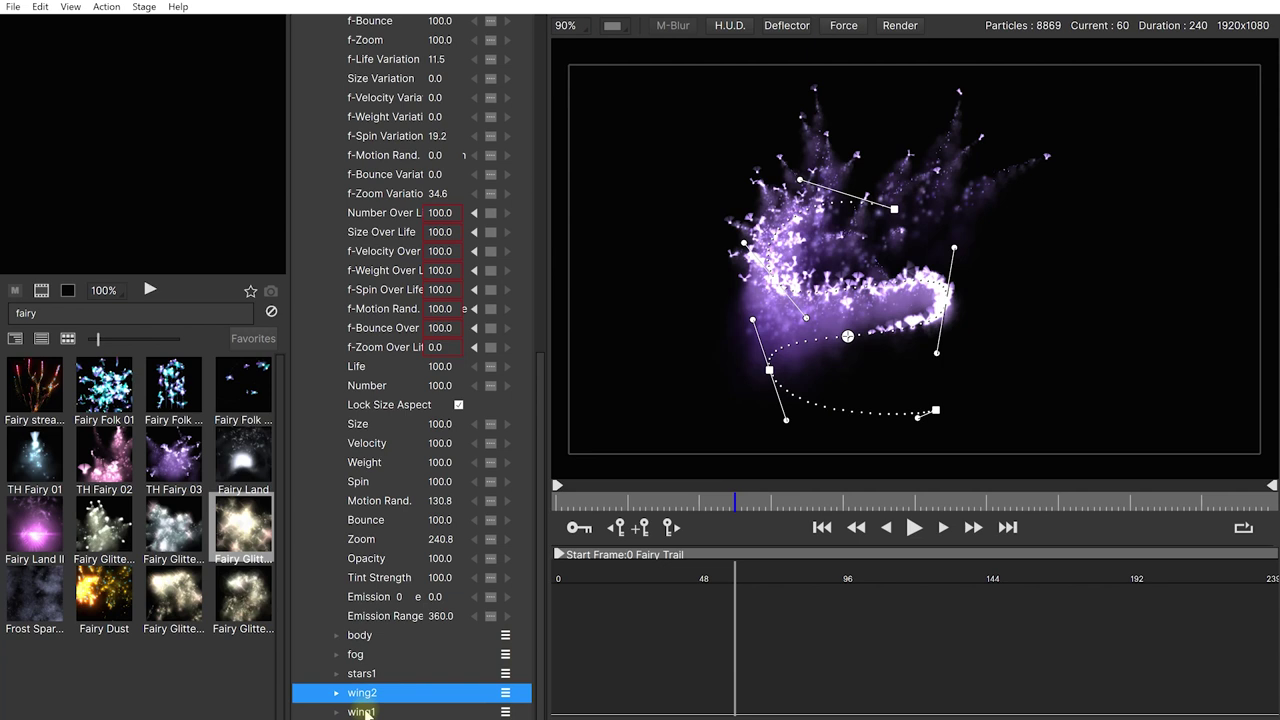
{"action": "left_click", "coordinate": [364, 712]}
Expand the wing1 particle type and its Properties group, and review its shape, colour, behaviour and variation settings
{"action": "left_click", "coordinate": [336, 712]}
{"action": "scroll", "coordinate": [422, 471], "scroll_direction": "down", "scroll_amount": 5}
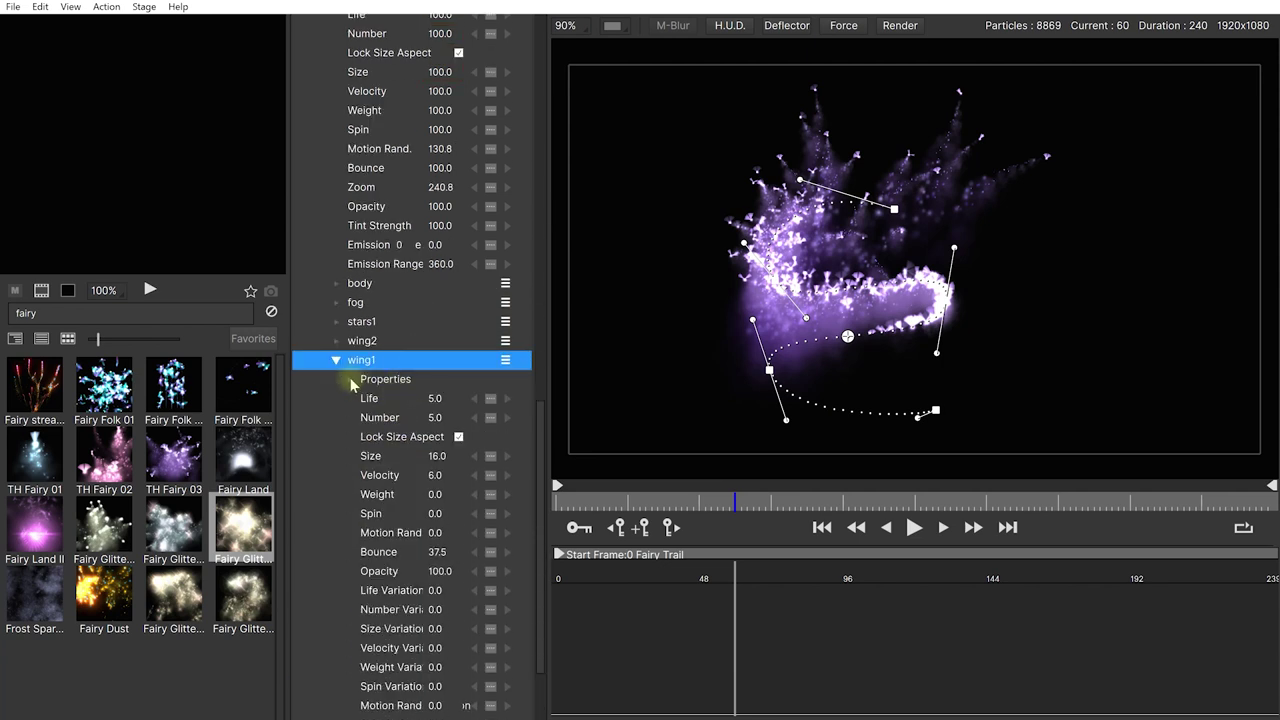
{"action": "left_click", "coordinate": [349, 379]}
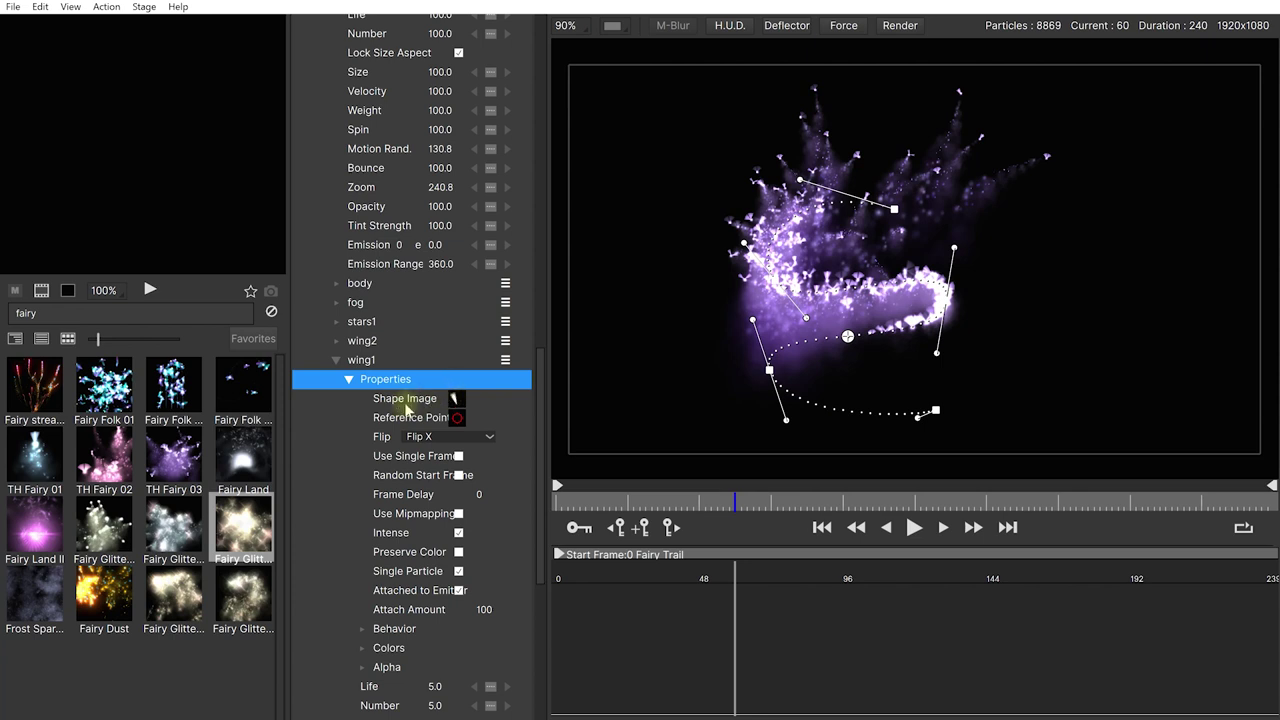
{"action": "scroll", "coordinate": [403, 451], "scroll_direction": "down", "scroll_amount": 3}
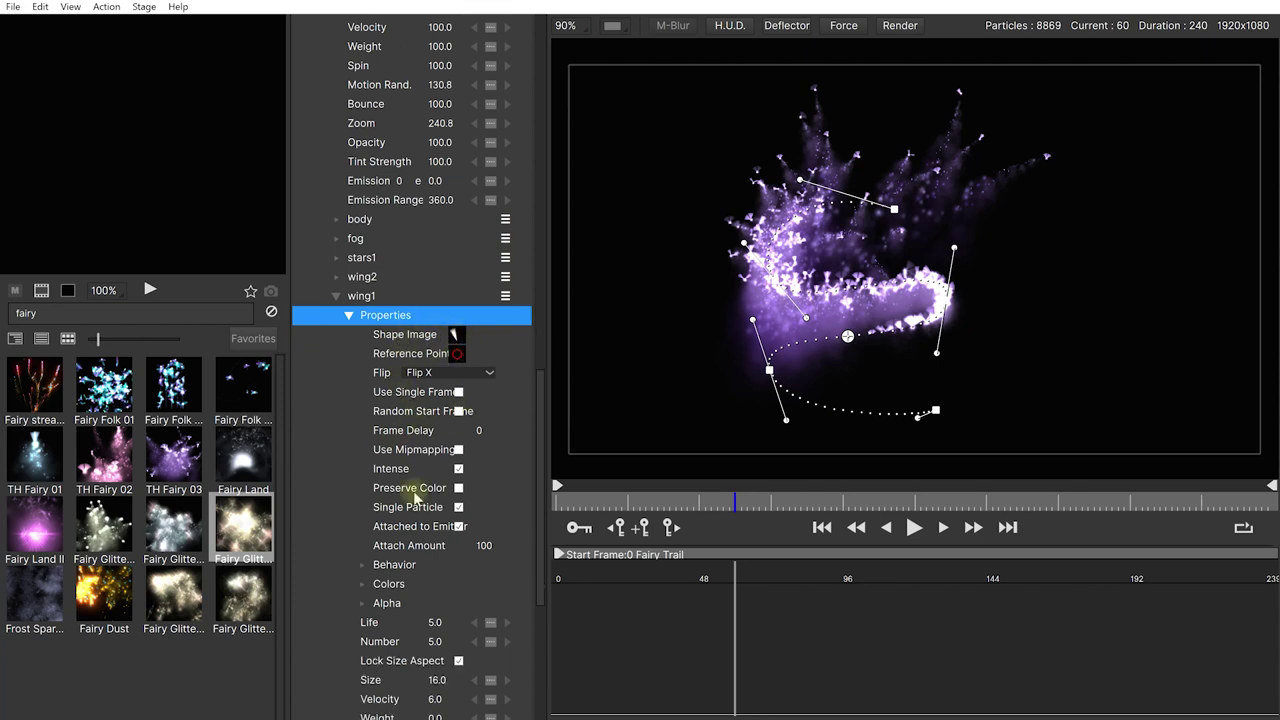
{"action": "scroll", "coordinate": [420, 600], "scroll_direction": "down", "scroll_amount": 10}
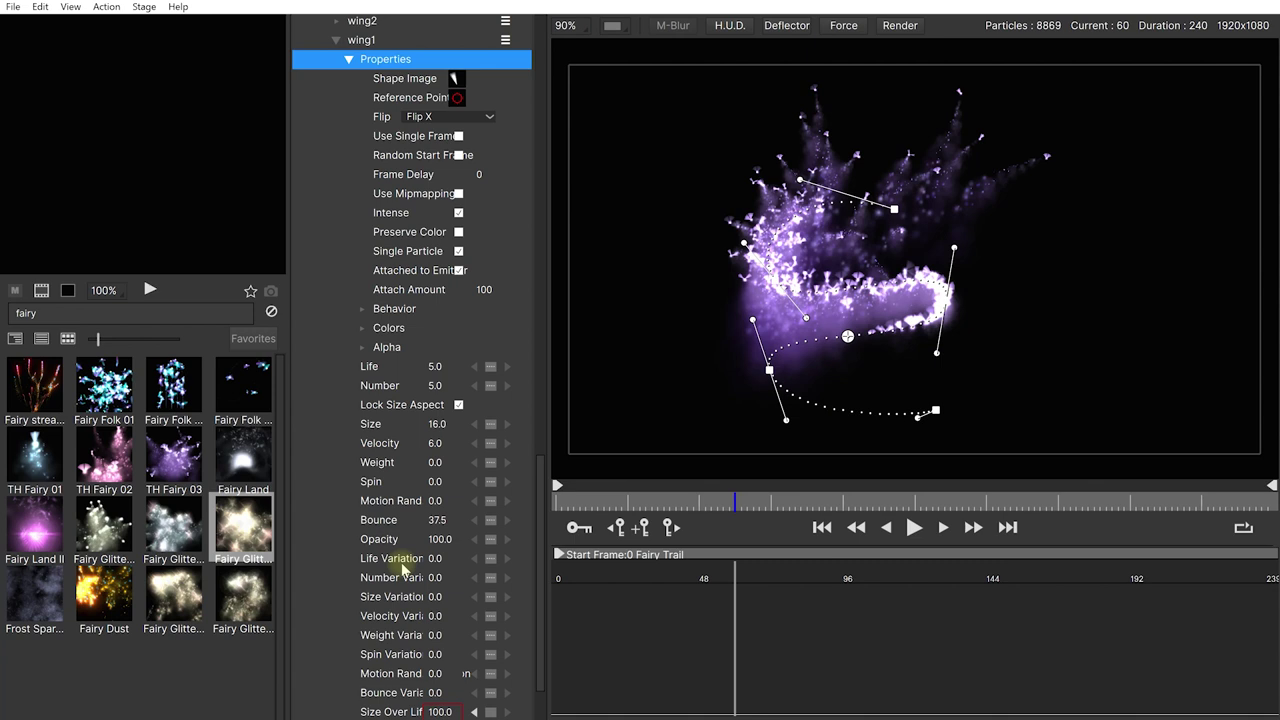
{"action": "scroll", "coordinate": [398, 400], "scroll_direction": "up", "scroll_amount": 4}
{"action": "scroll", "coordinate": [350, 193], "scroll_direction": "up", "scroll_amount": 20}
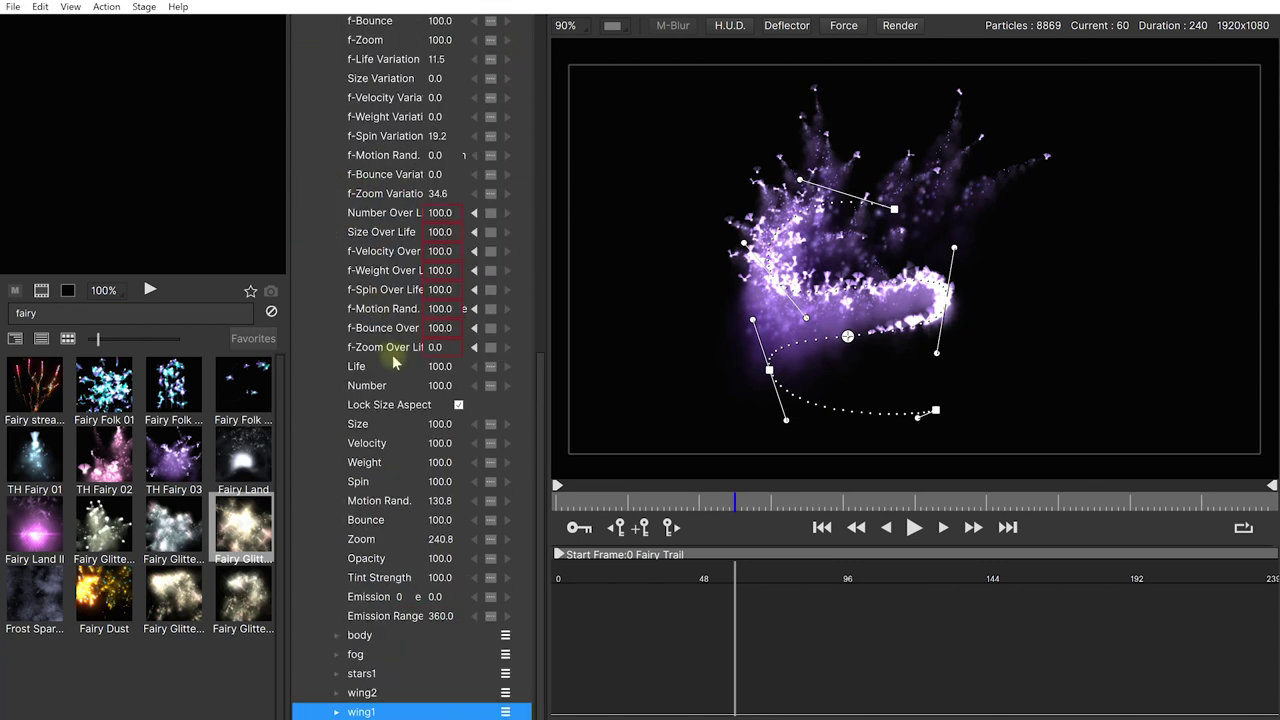
Collapse TH Fairy 01 and Fairy Trail, view Fairy Trail's emitter options such as saving to the library, and reselect the emitter
{"action": "left_click", "coordinate": [320, 323]}
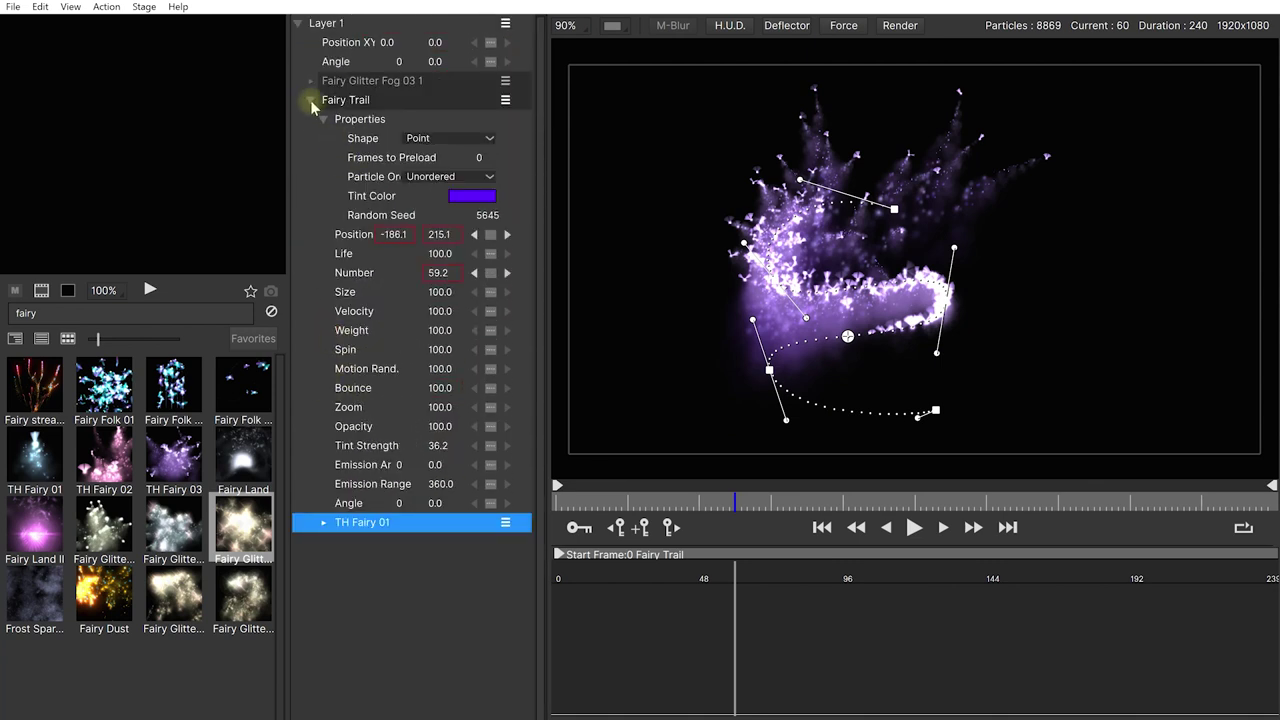
{"action": "left_click", "coordinate": [314, 100]}
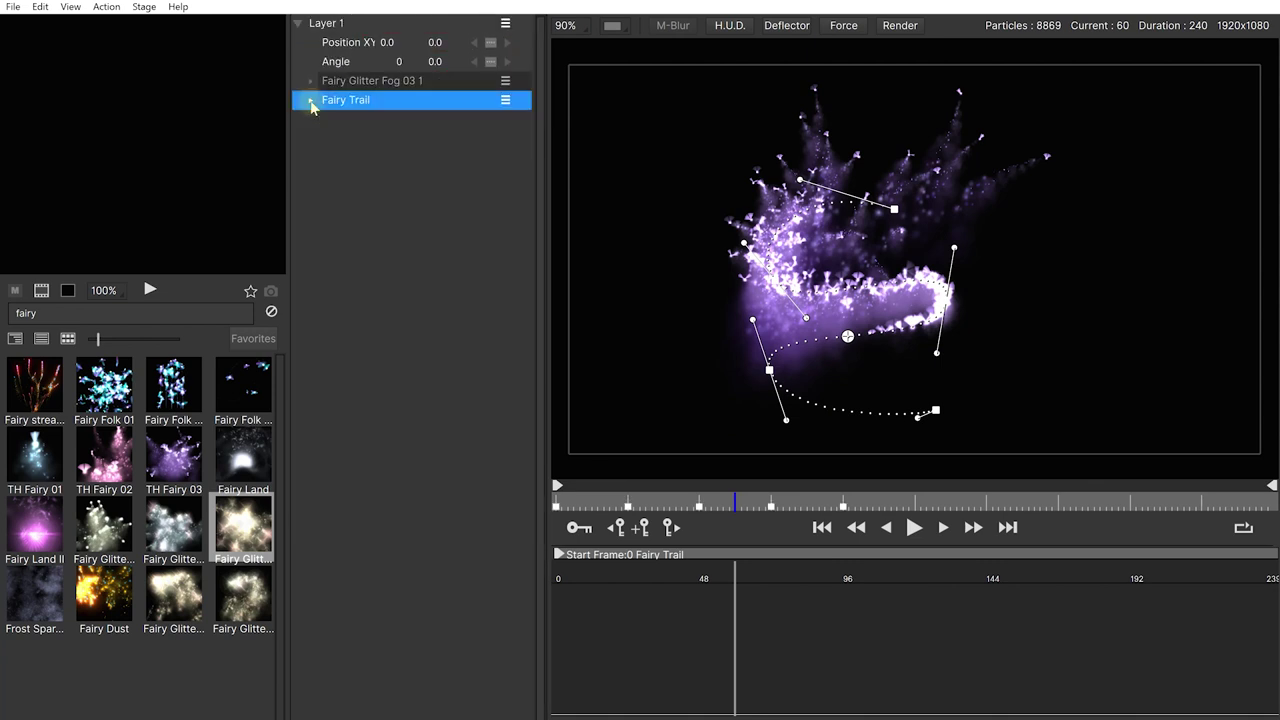
{"action": "left_click", "coordinate": [506, 102]}
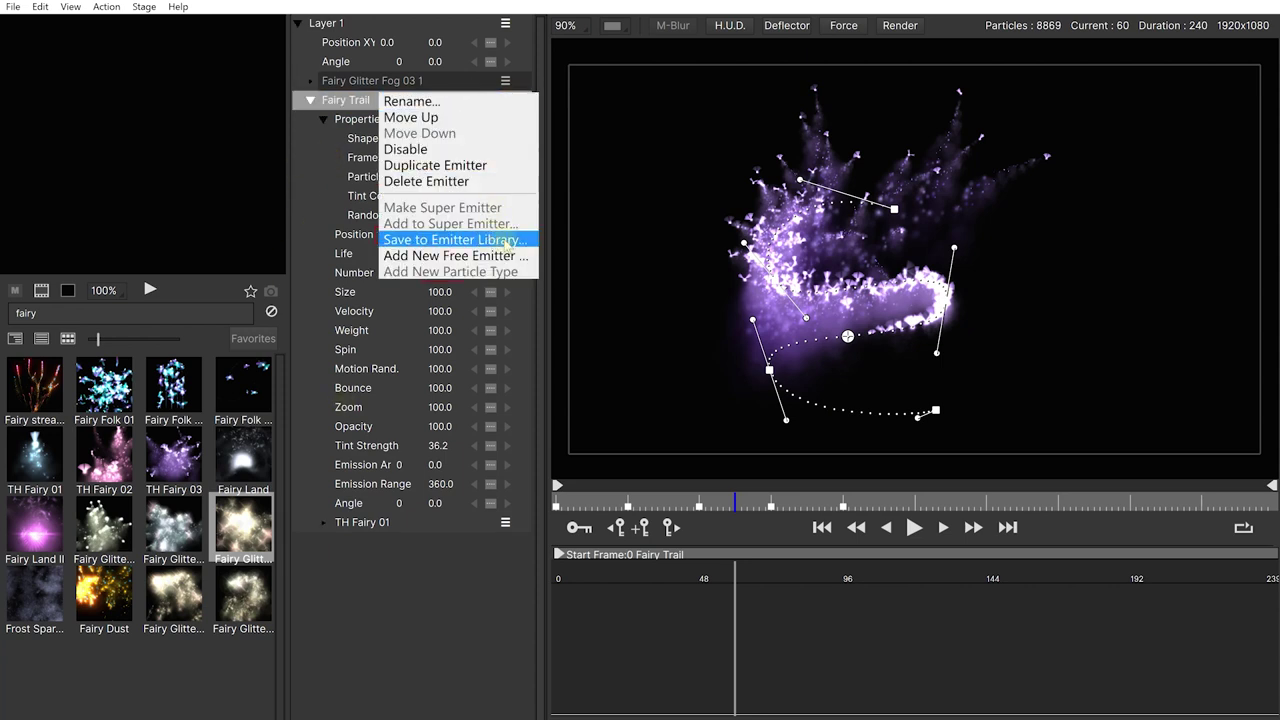
{"action": "left_click", "coordinate": [335, 106]}
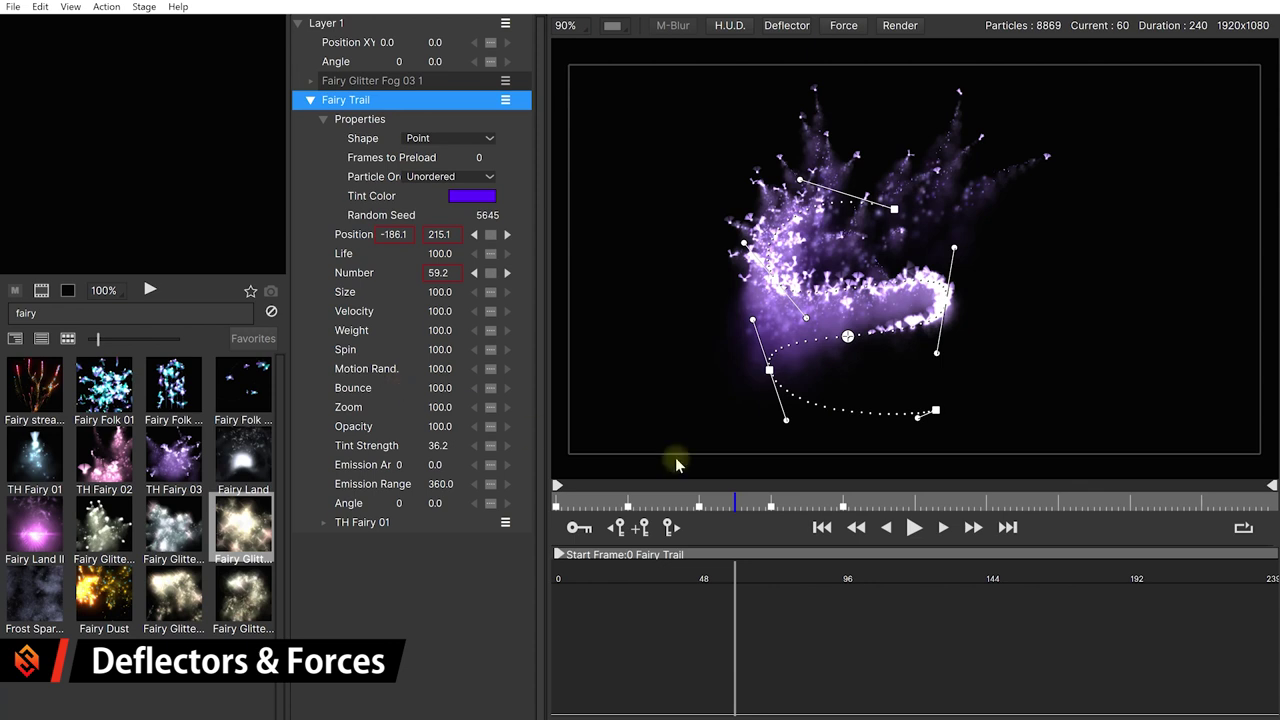
Go to frame 24 and draw a two-point deflector line sloping just above the Fairy Trail particles
{"action": "left_click", "coordinate": [750, 503]}
{"action": "left_click_drag", "start_coordinate": [785, 508], "coordinate": [628, 503]}
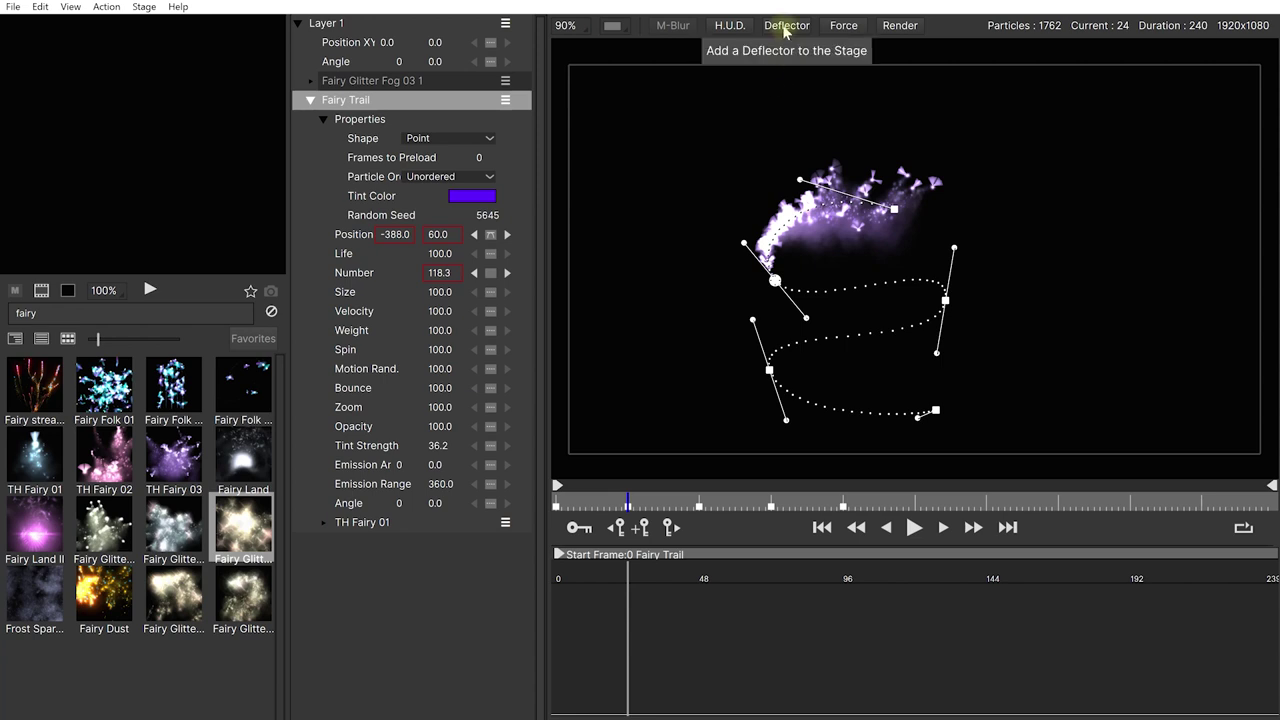
{"action": "left_click", "coordinate": [915, 129]}
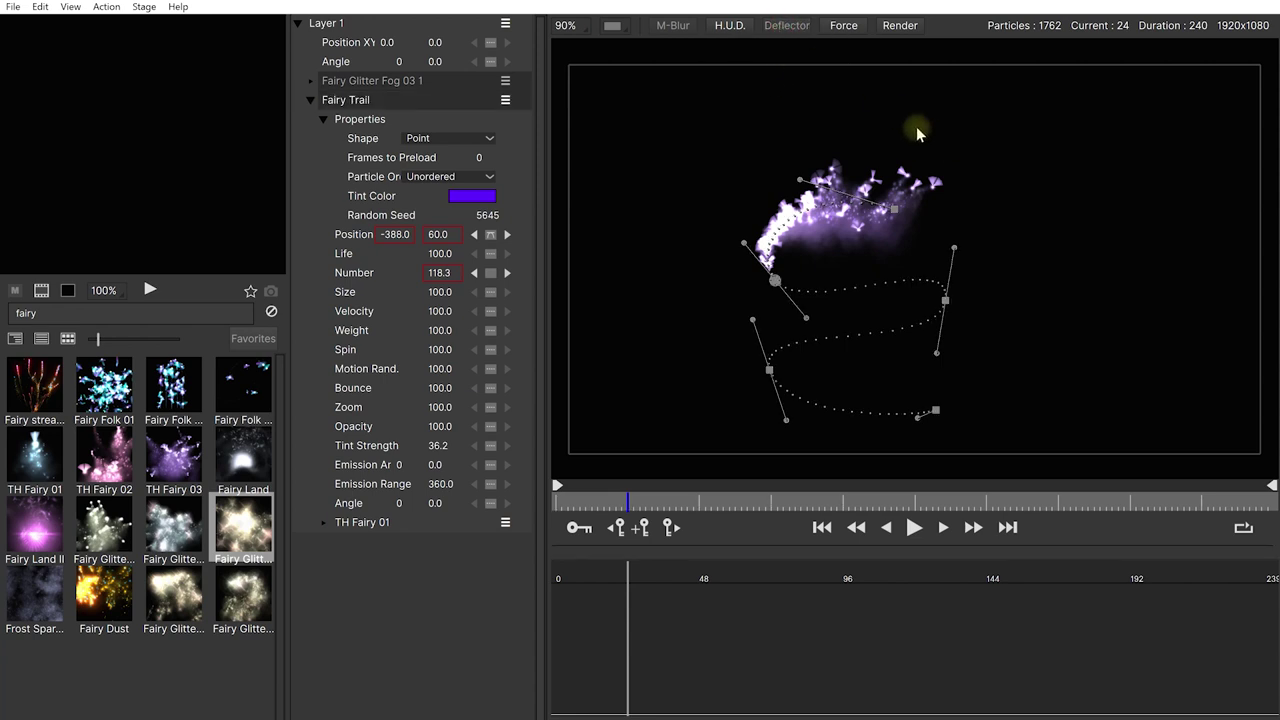
{"action": "left_click_drag", "start_coordinate": [916, 127], "coordinate": [682, 195]}
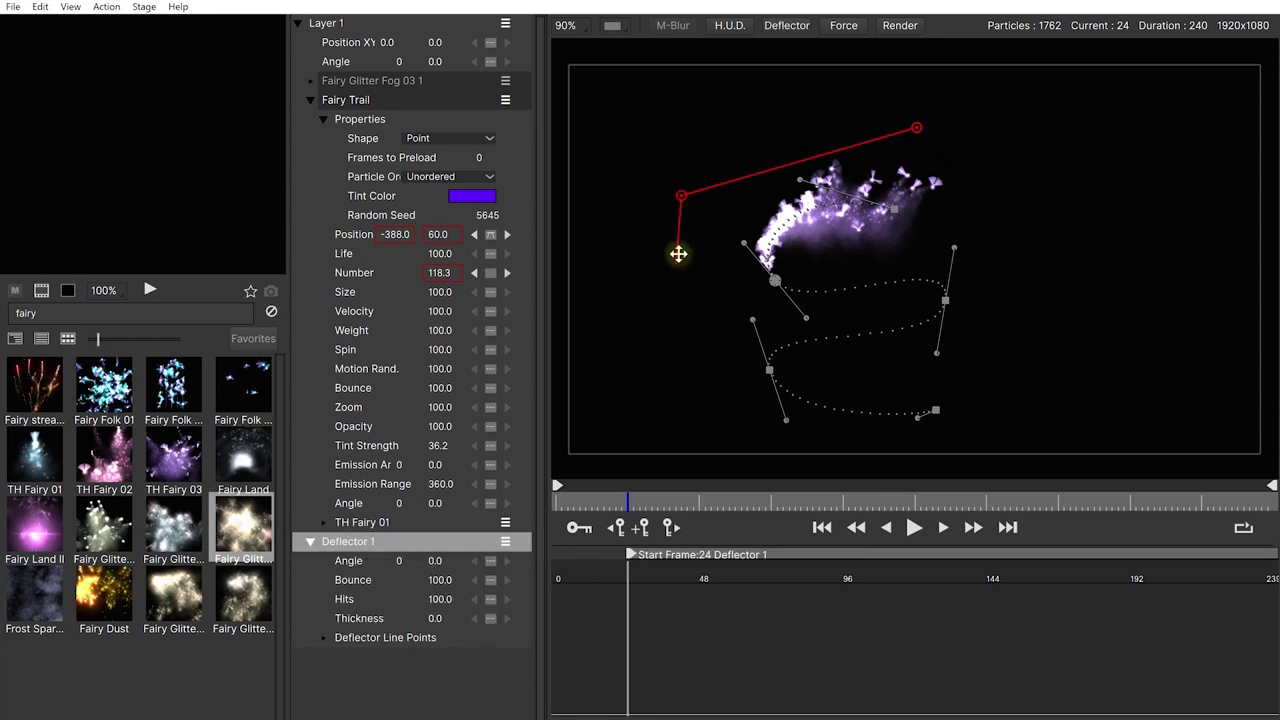
{"action": "key", "text": "Escape"}
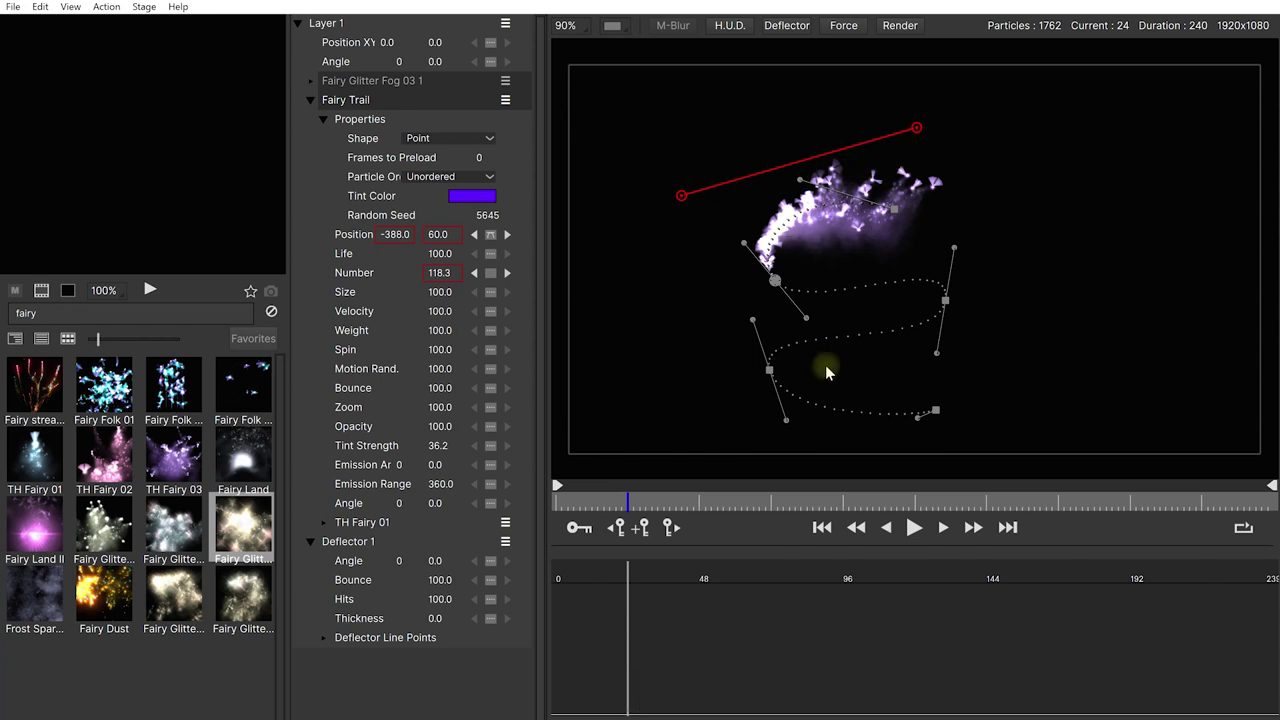
Play the animation from the first frame to check how particles react to the deflector, and stop near frame 106
{"action": "left_click", "coordinate": [820, 528]}
{"action": "left_click", "coordinate": [912, 528]}
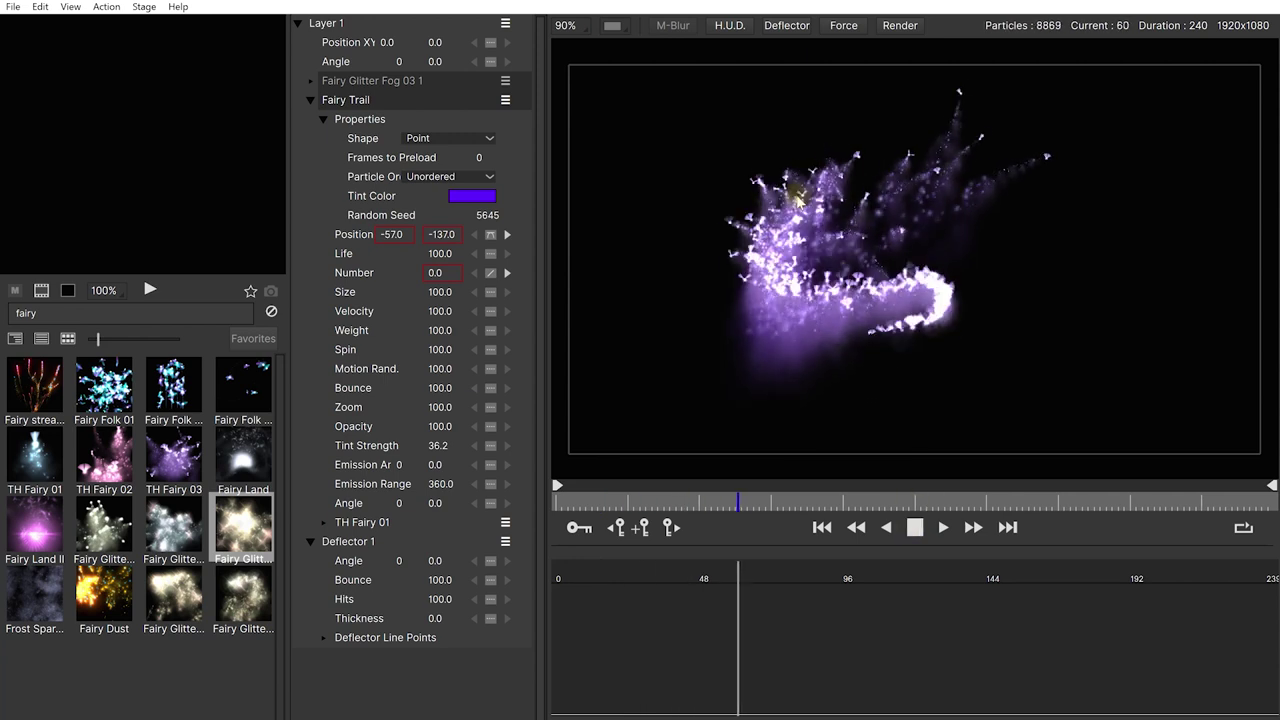
{"action": "key", "text": "space"}
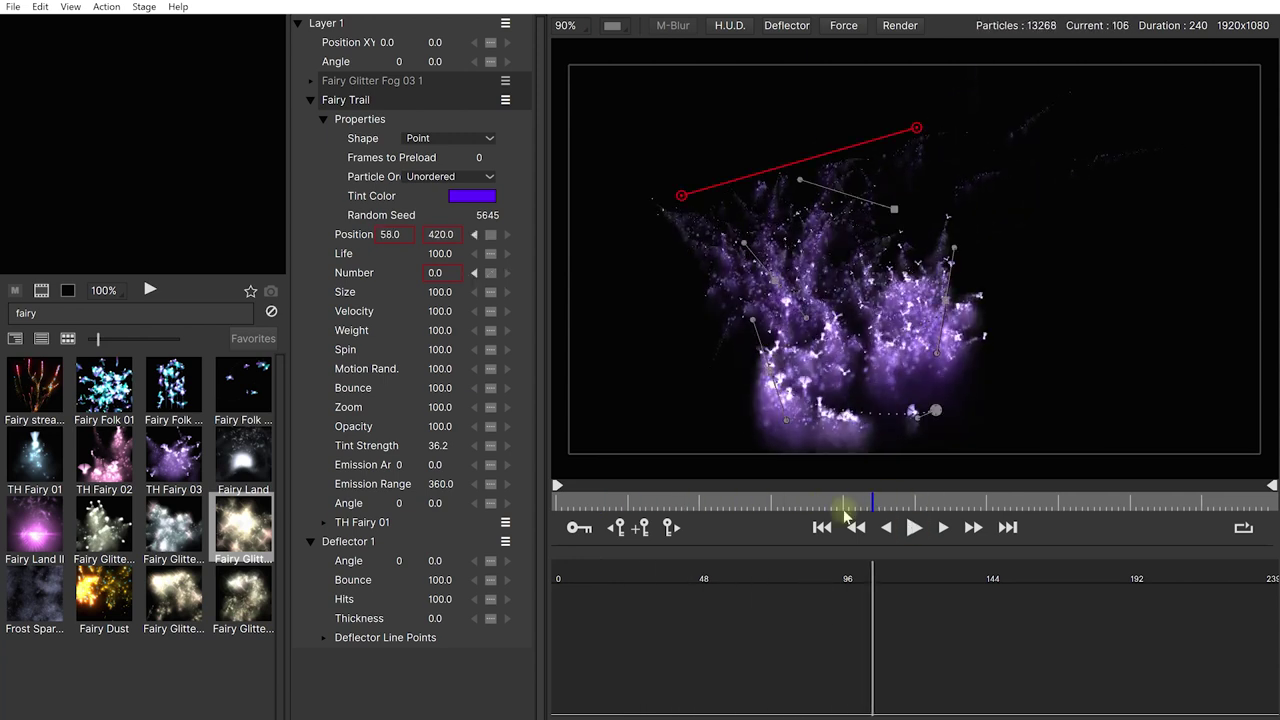
Scrub back to frame 34 and delete Deflector 1
{"action": "left_click_drag", "start_coordinate": [830, 505], "coordinate": [657, 505]}
{"action": "left_click", "coordinate": [420, 541]}
{"action": "key", "text": "Delete"}
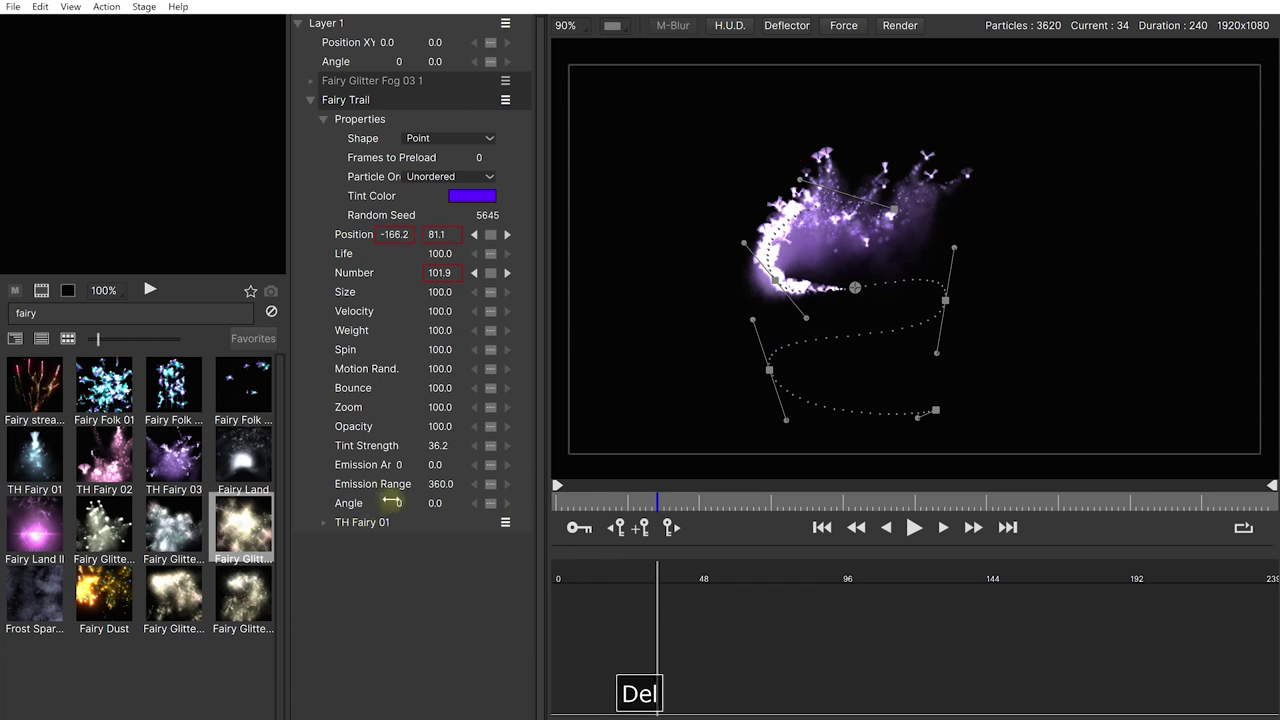
Return to frame 24 and place a force beside the Fairy Trail path at about -535, 120, keeping its type as Area
{"action": "left_click", "coordinate": [631, 508]}
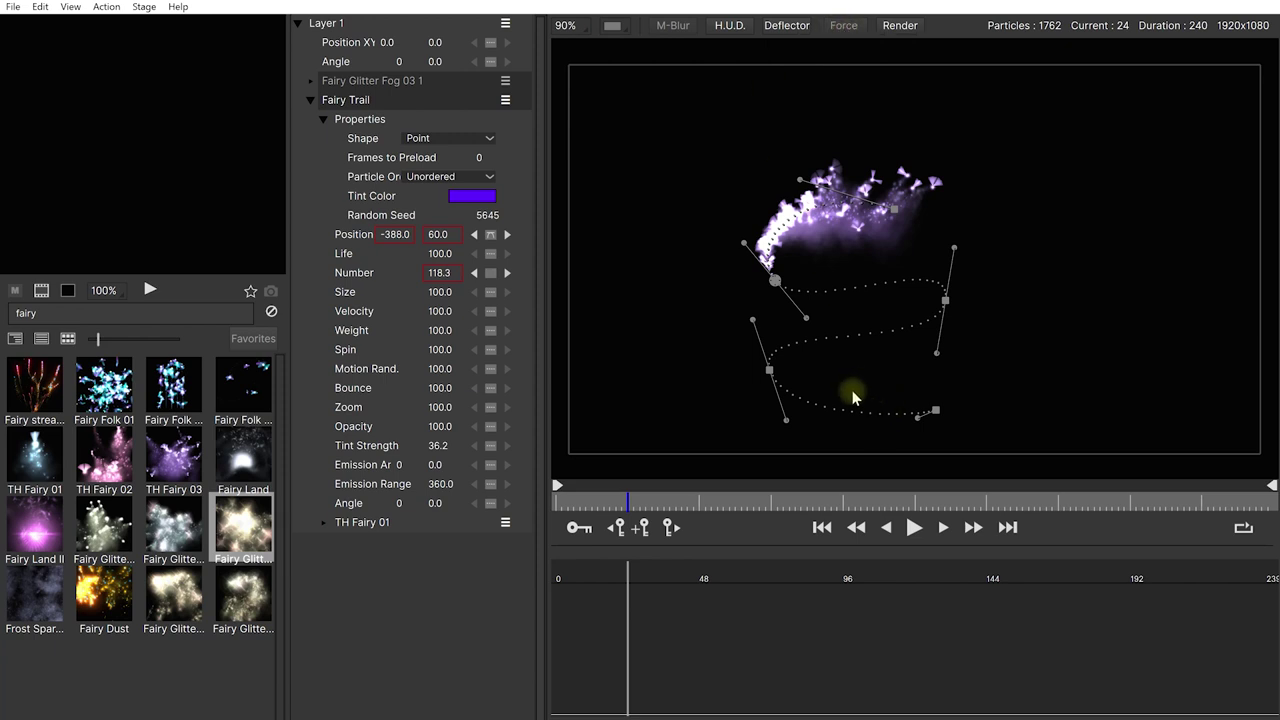
{"action": "left_click", "coordinate": [722, 301]}
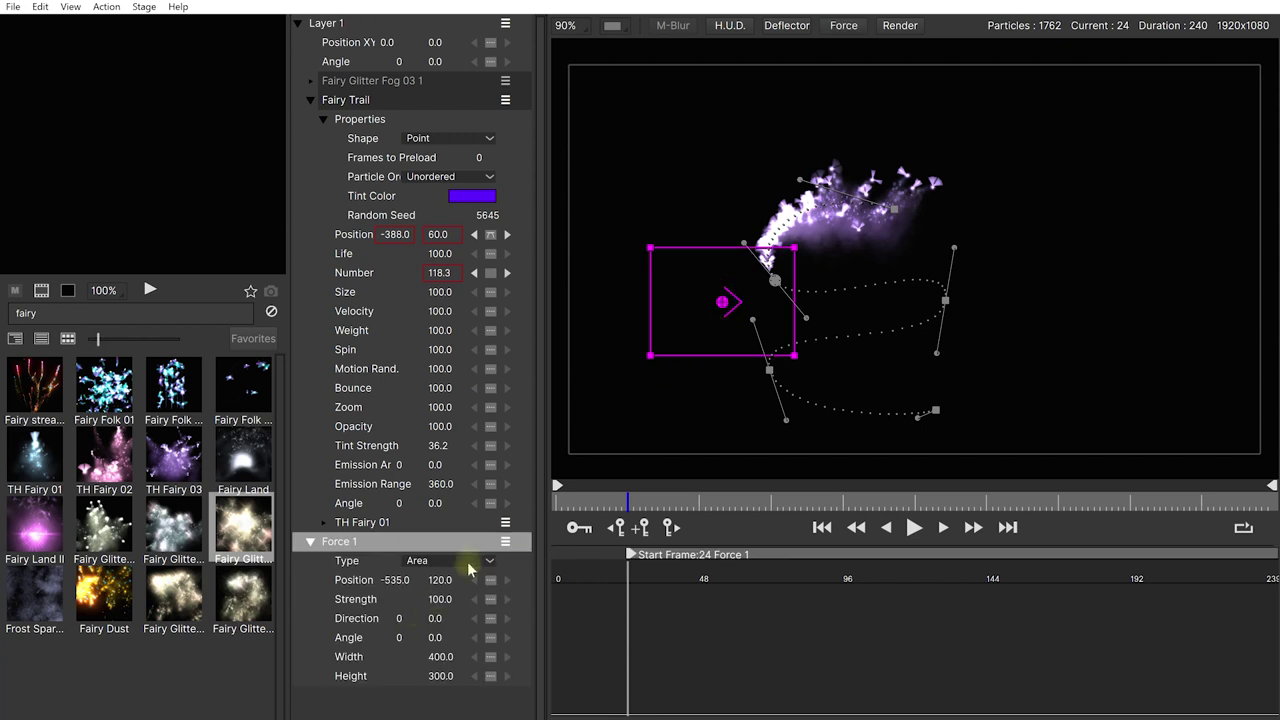
{"action": "left_click", "coordinate": [487, 566]}
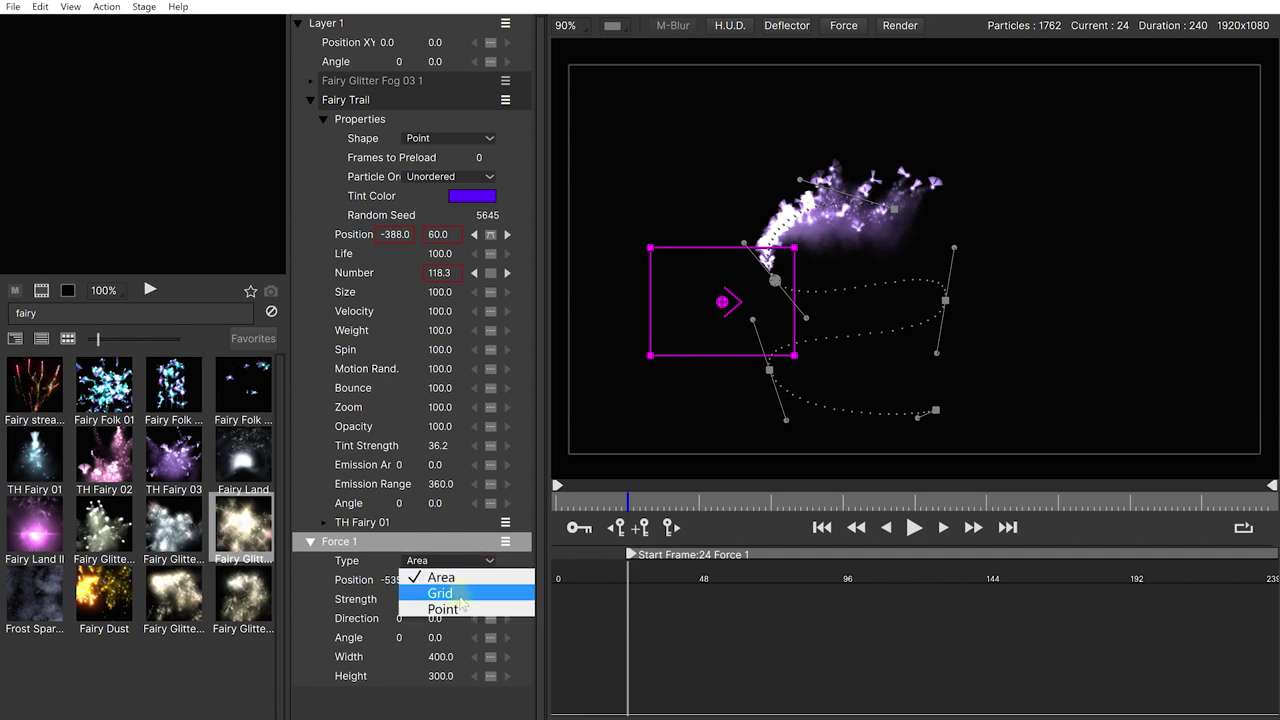
{"action": "left_click", "coordinate": [466, 579]}
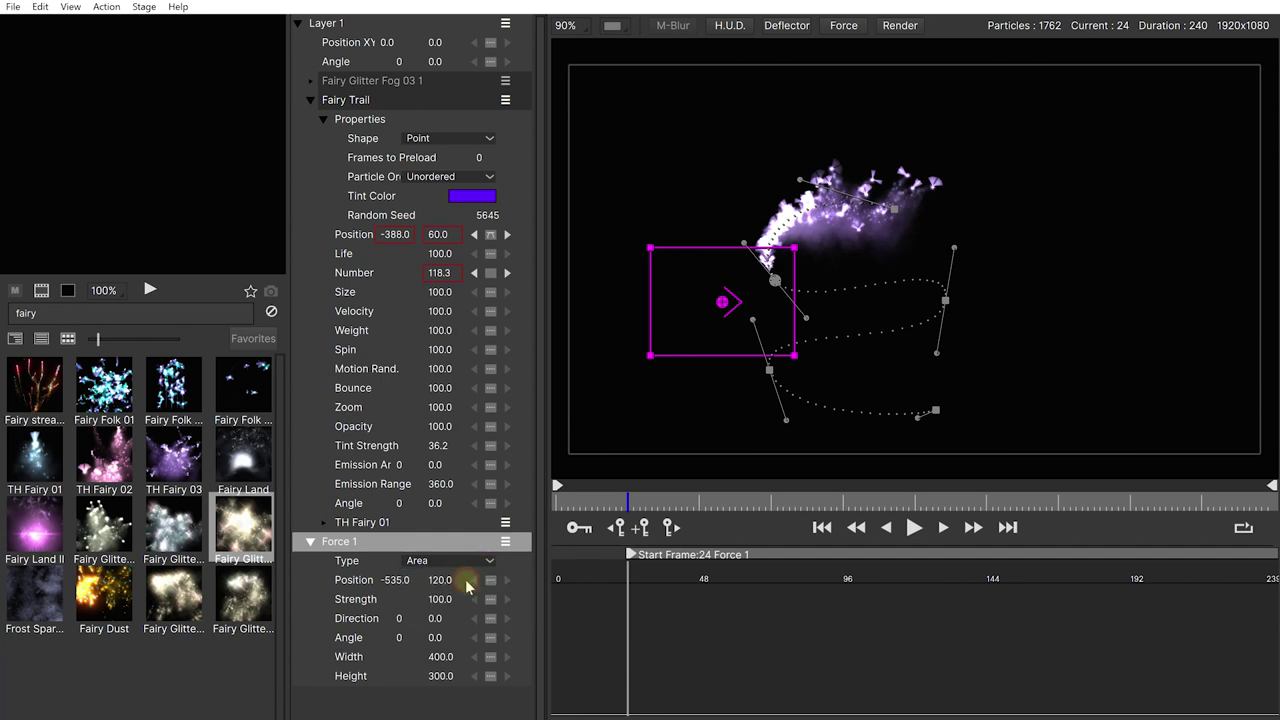
Resize Force 1 to about 1134 by 332 and move it over the middle of the path at about -242, 131
{"action": "left_click_drag", "start_coordinate": [794, 247], "coordinate": [904, 130]}
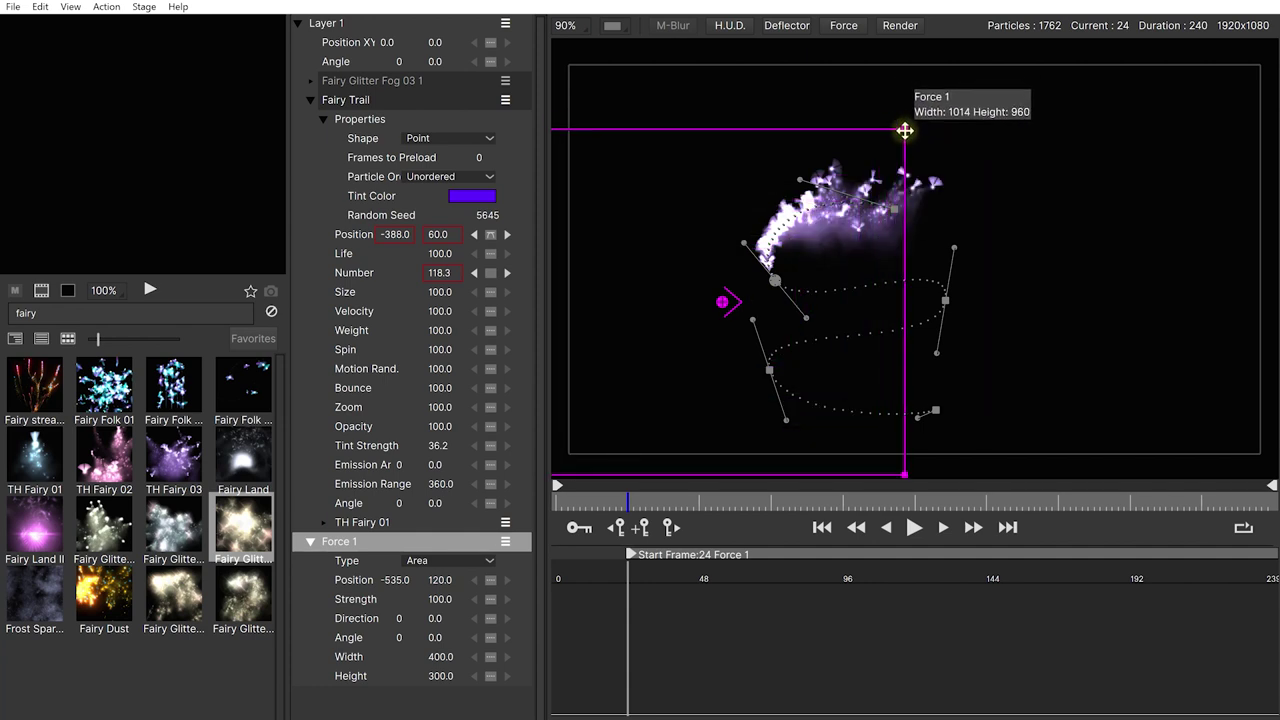
{"action": "left_click_drag", "start_coordinate": [731, 298], "coordinate": [813, 295]}
{"action": "left_click_drag", "start_coordinate": [996, 127], "coordinate": [1020, 240]}
{"action": "left_click_drag", "start_coordinate": [815, 300], "coordinate": [829, 309]}
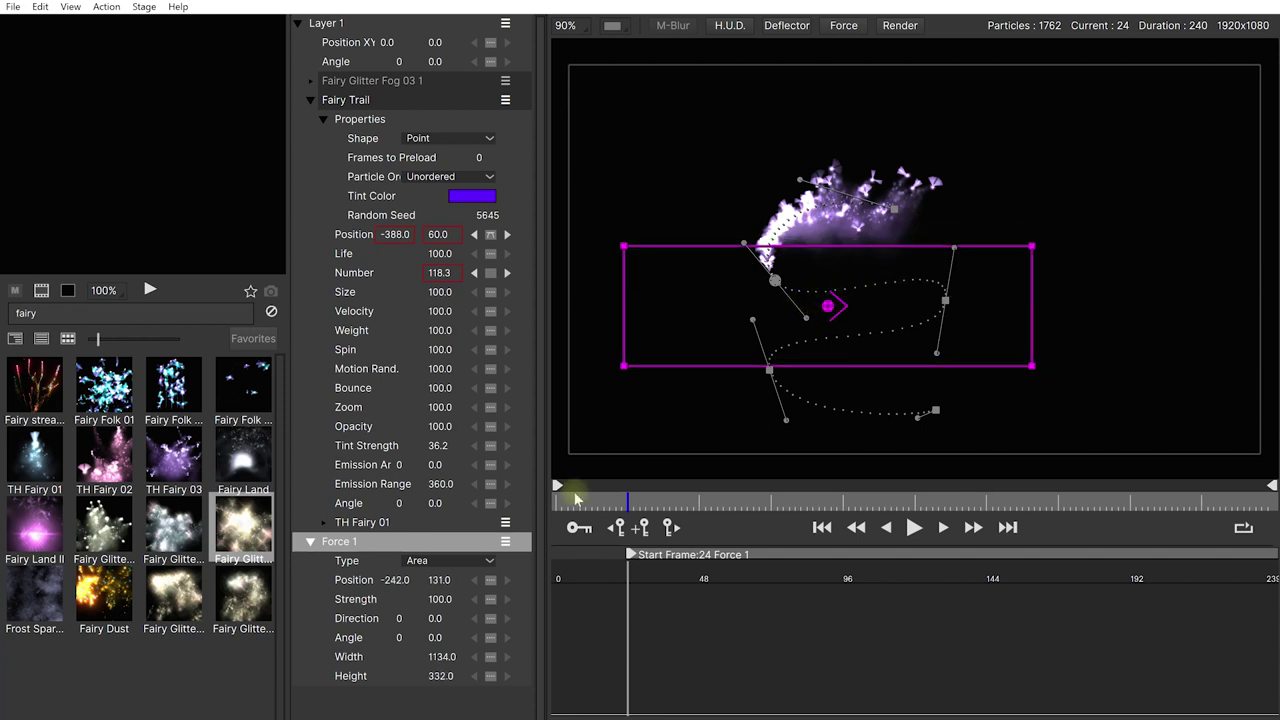
Set Force 1's strength to 179.5 and play the animation from the first frame
{"action": "left_click", "coordinate": [358, 600]}
{"action": "left_click_drag", "start_coordinate": [440, 600], "coordinate": [493, 619]}
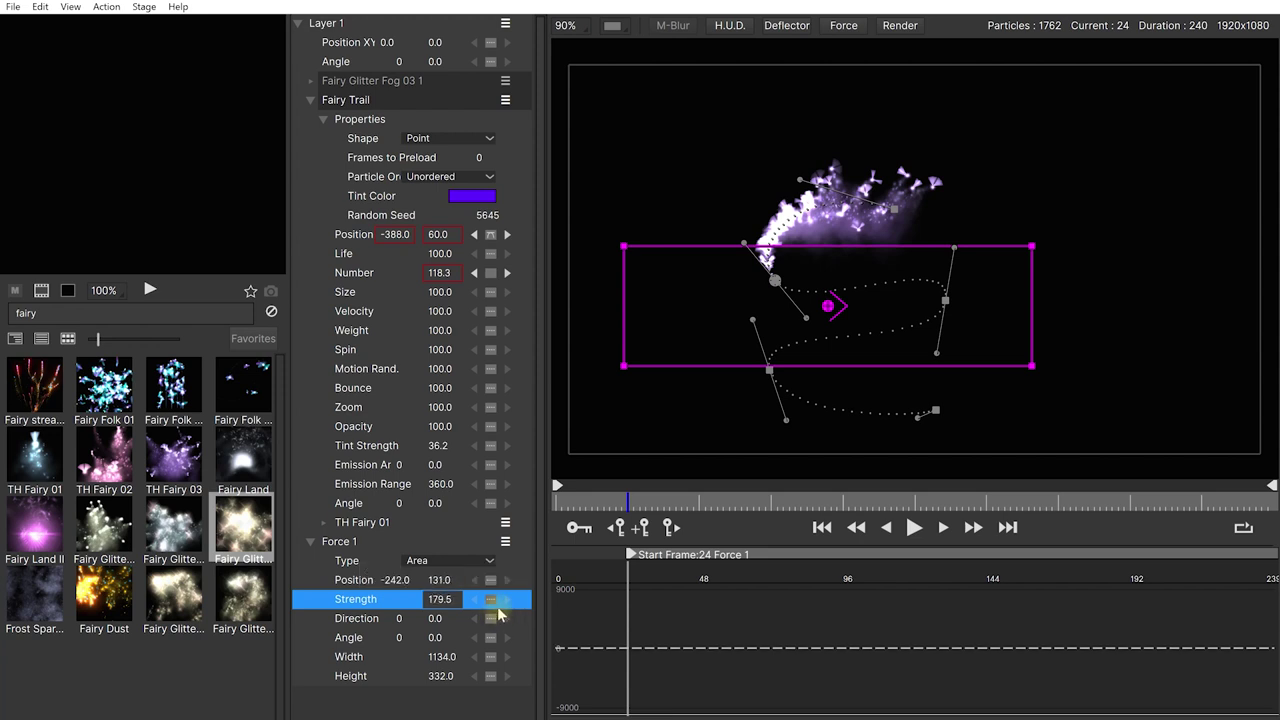
{"action": "left_click", "coordinate": [821, 527]}
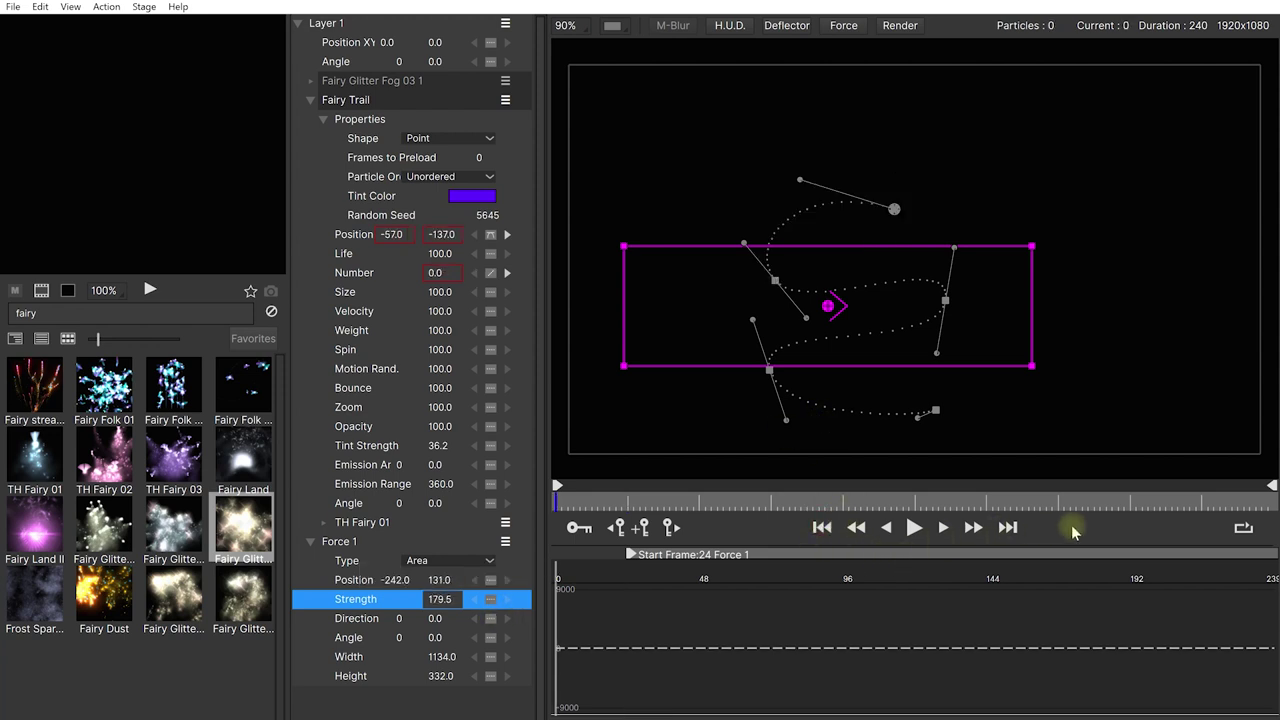
{"action": "left_click", "coordinate": [914, 527]}
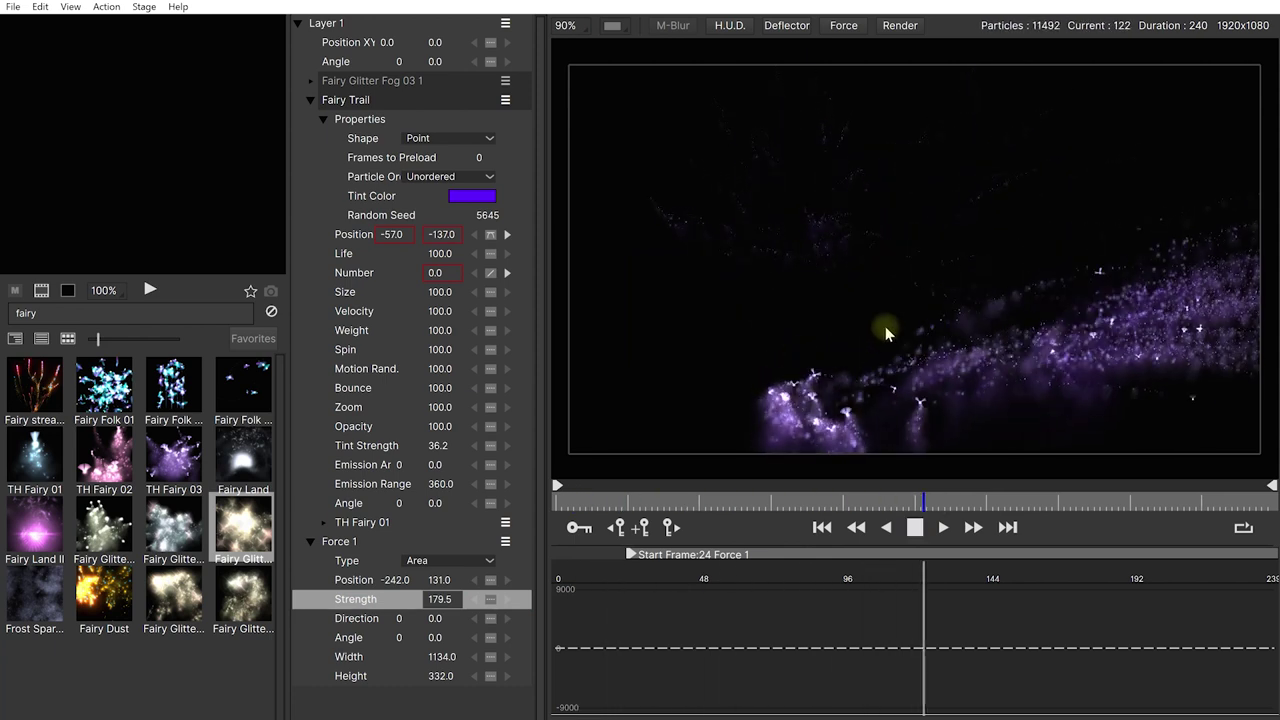
Replay the animation to check how the stronger force pushes the particles, and scrub to frame 70
{"action": "left_click", "coordinate": [914, 527]}
{"action": "left_click", "coordinate": [914, 527]}
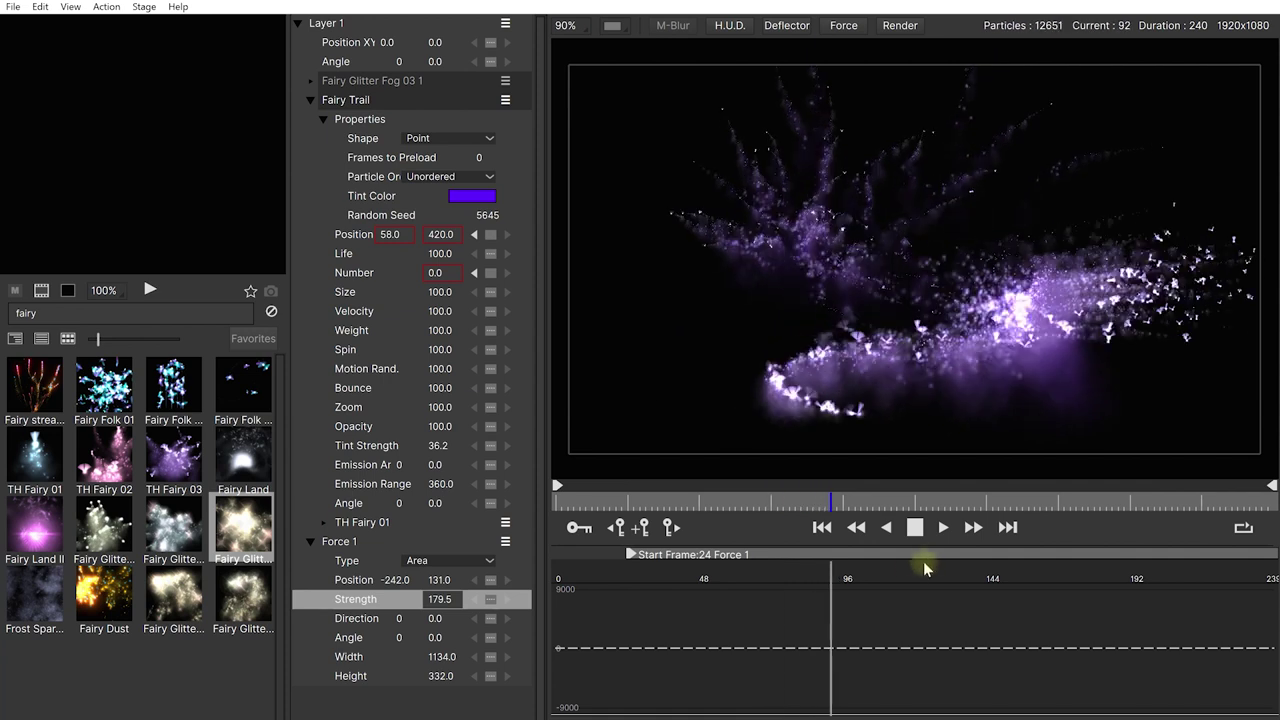
{"action": "left_click", "coordinate": [914, 527]}
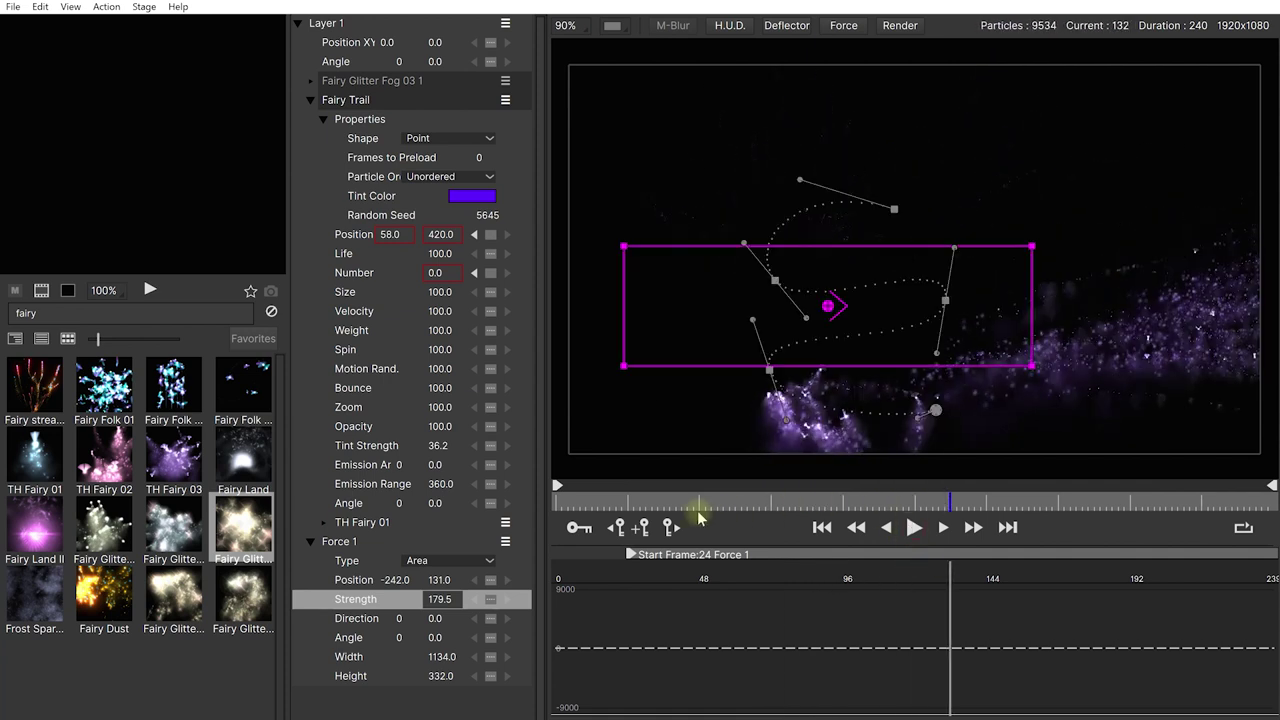
{"action": "left_click", "coordinate": [594, 507]}
{"action": "left_click_drag", "start_coordinate": [594, 512], "coordinate": [766, 495]}
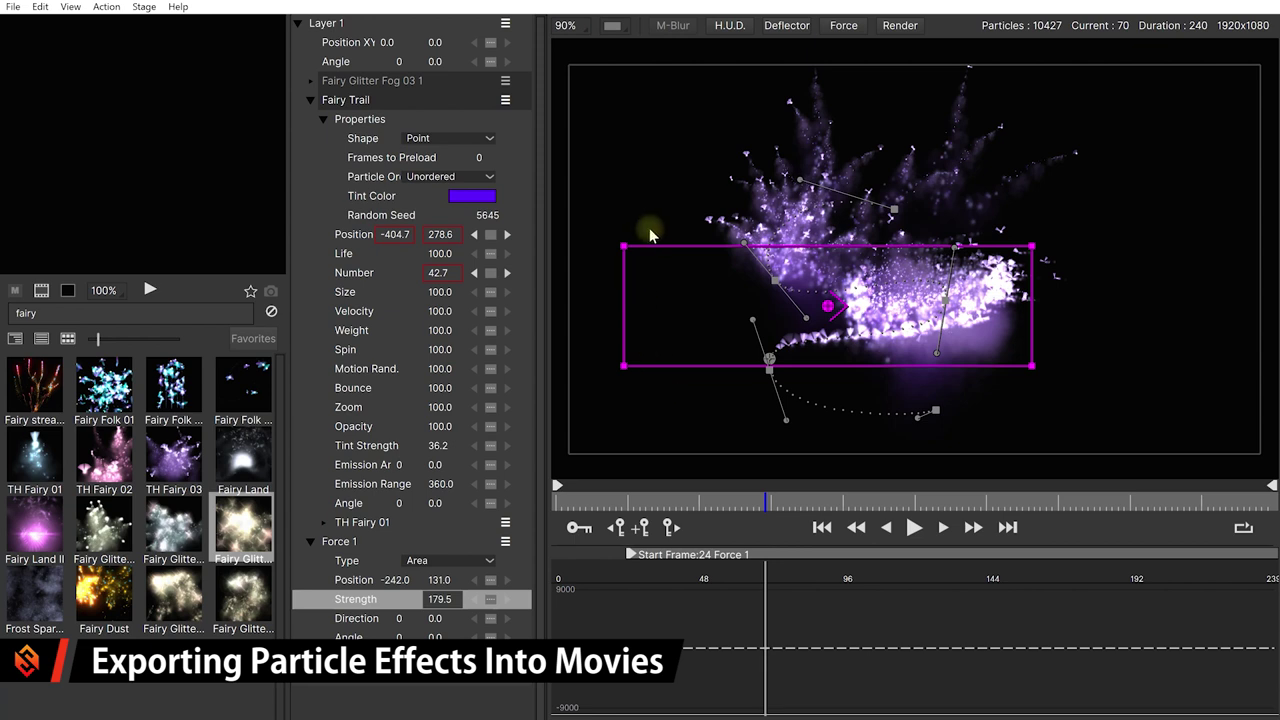
Open the render and export settings and name the output file fairy in the Desktop tutorial folder, keeping the ProRes 422 preset
{"action": "left_click", "coordinate": [900, 27]}
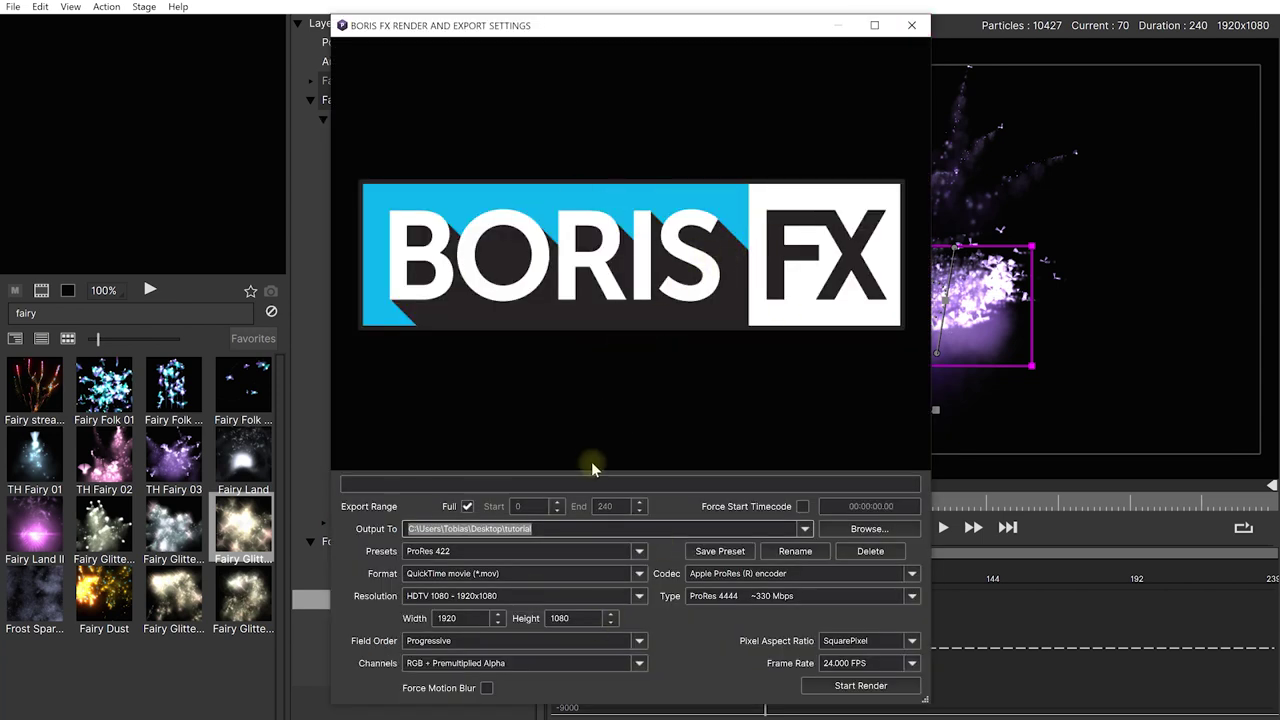
{"action": "left_click", "coordinate": [603, 530]}
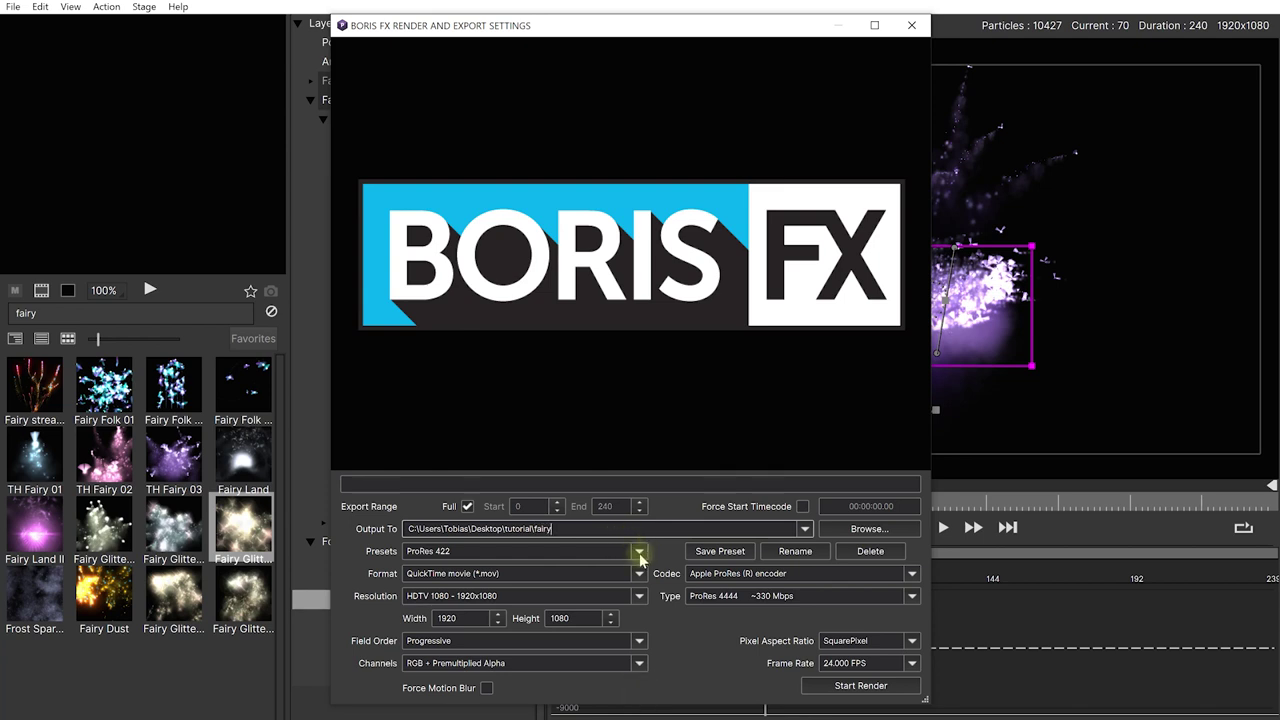
{"action": "left_click", "coordinate": [639, 552]}
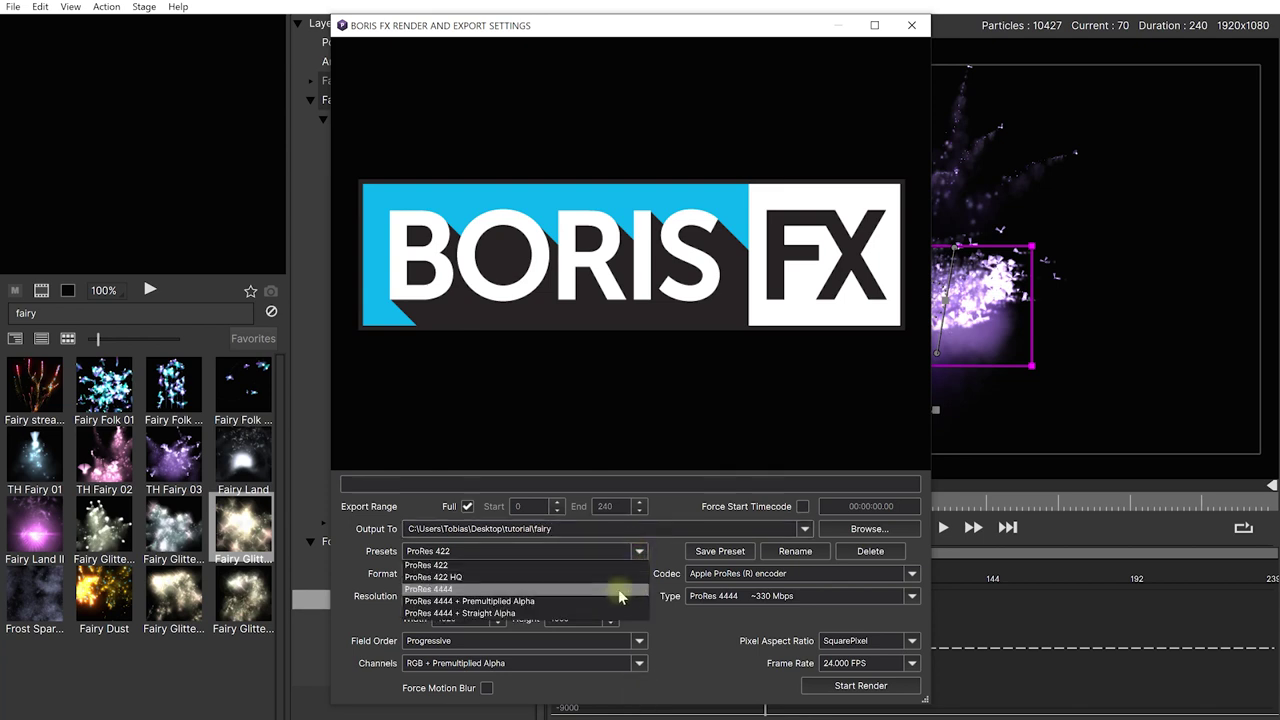
{"action": "left_click", "coordinate": [640, 551]}
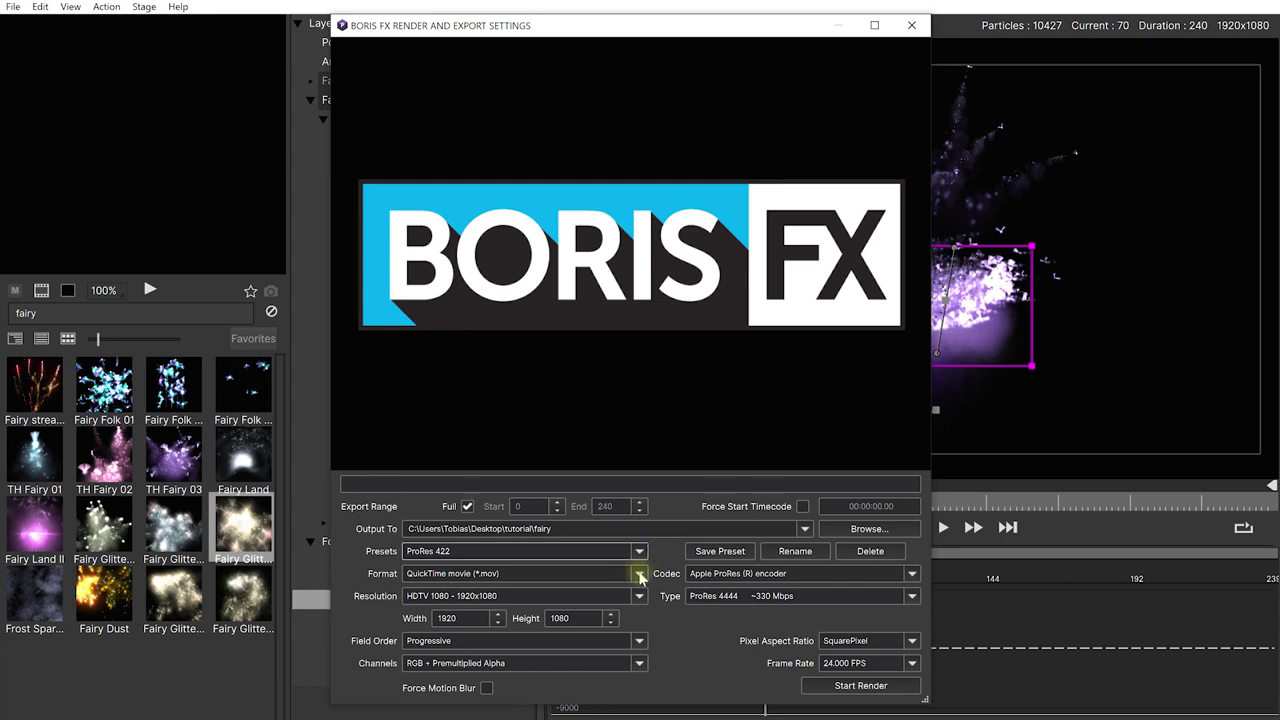
Keep QuickTime movie (*.mov) as the export format and choose ProRes 4444 as the codec type
{"action": "left_click", "coordinate": [638, 574]}
{"action": "left_click", "coordinate": [640, 575]}
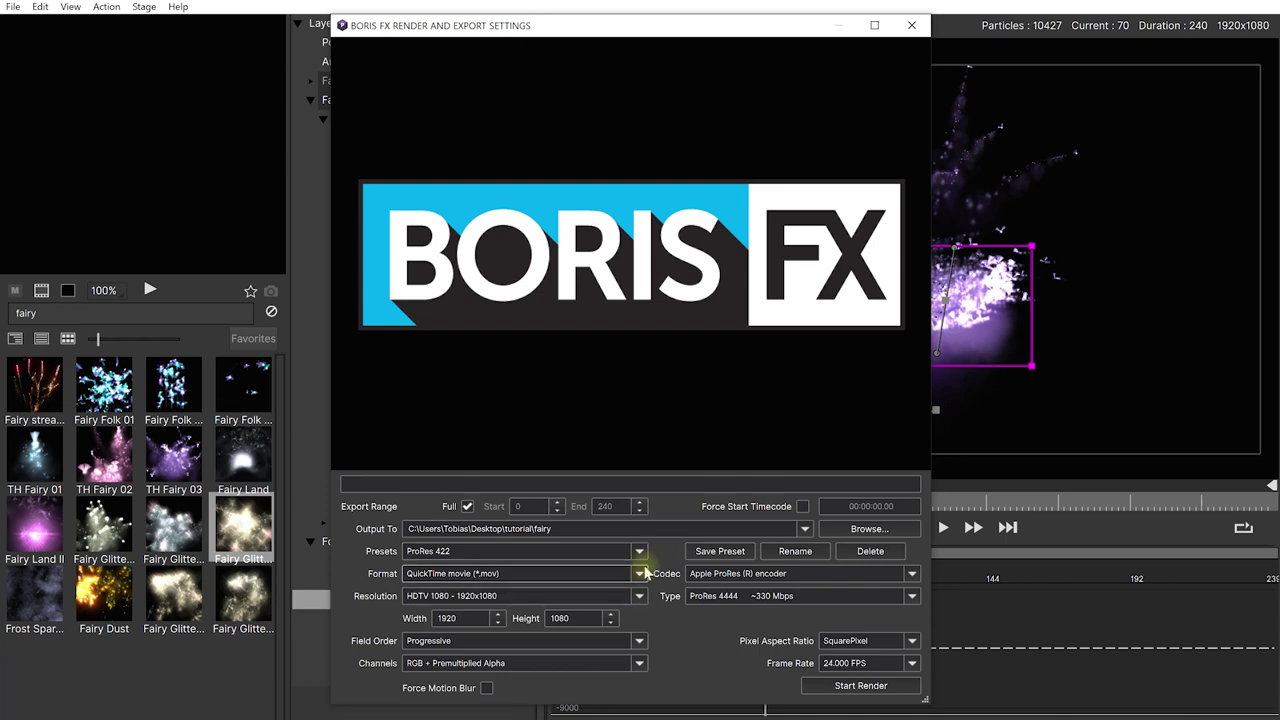
{"action": "left_click", "coordinate": [912, 597]}
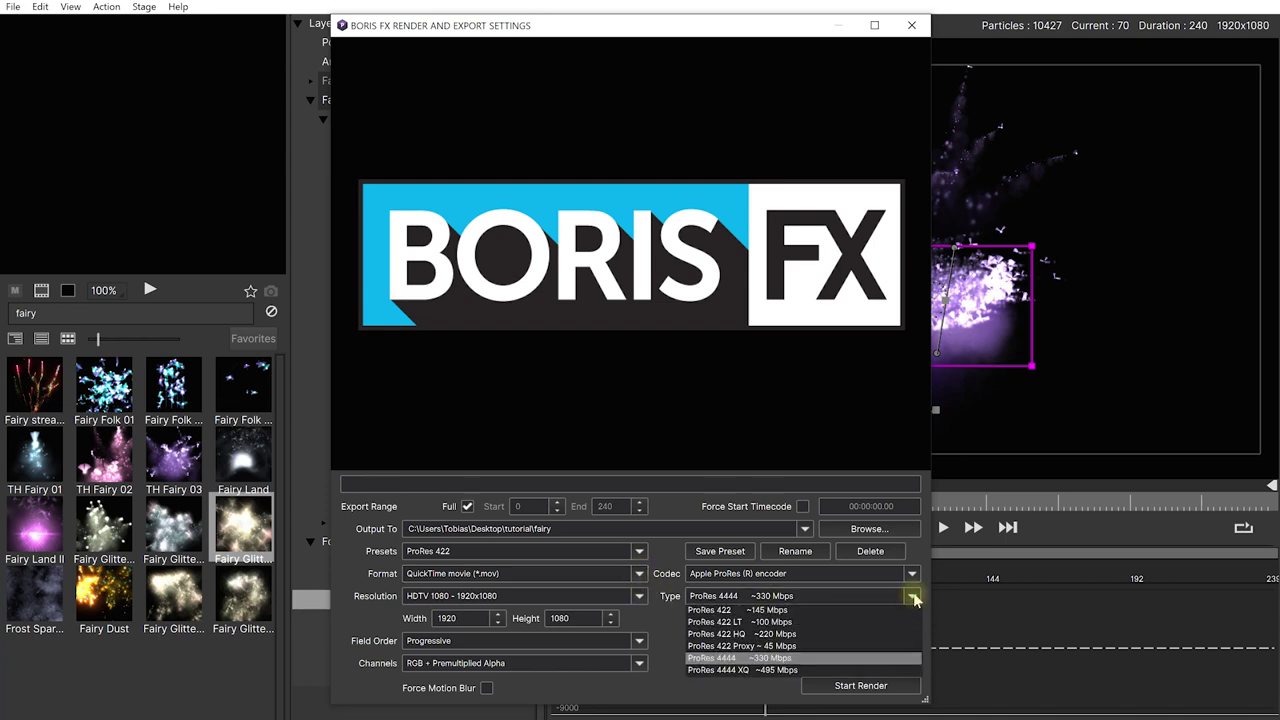
{"action": "left_click", "coordinate": [736, 659]}
Render the movie with RGB + Premultiplied Alpha channels and Force Motion Blur enabled
{"action": "left_click", "coordinate": [640, 664]}
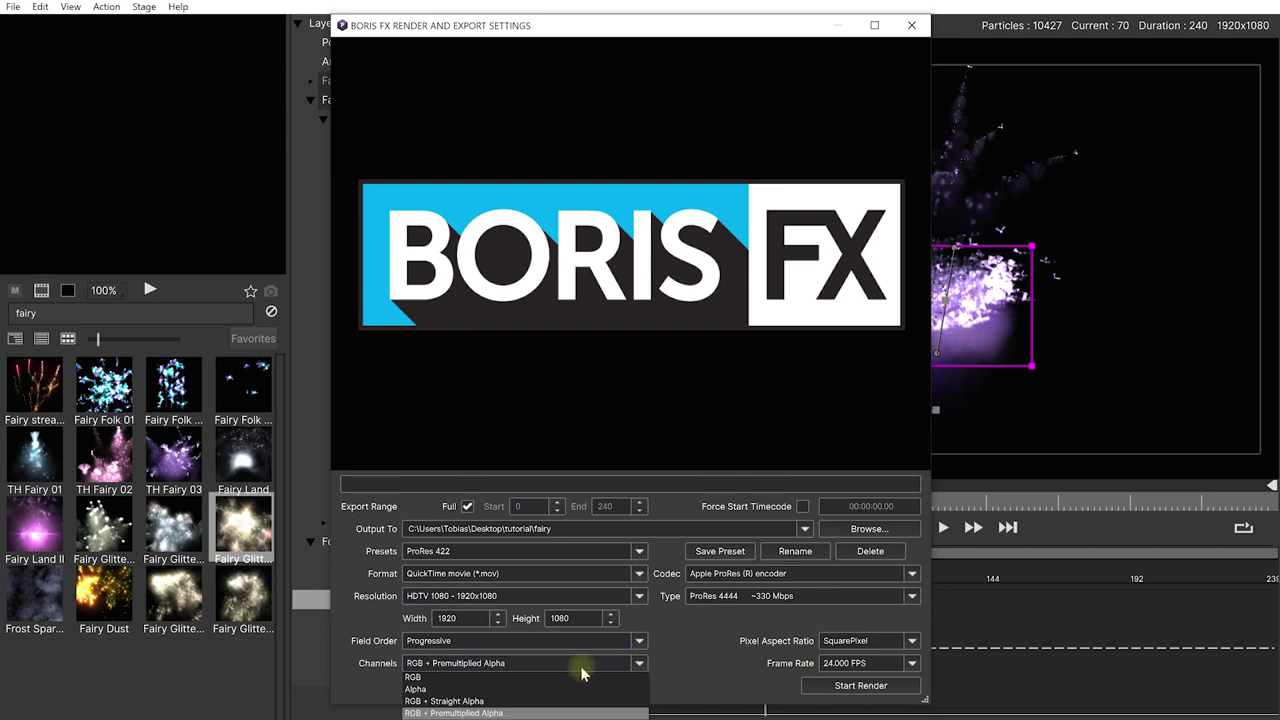
{"action": "left_click", "coordinate": [476, 712]}
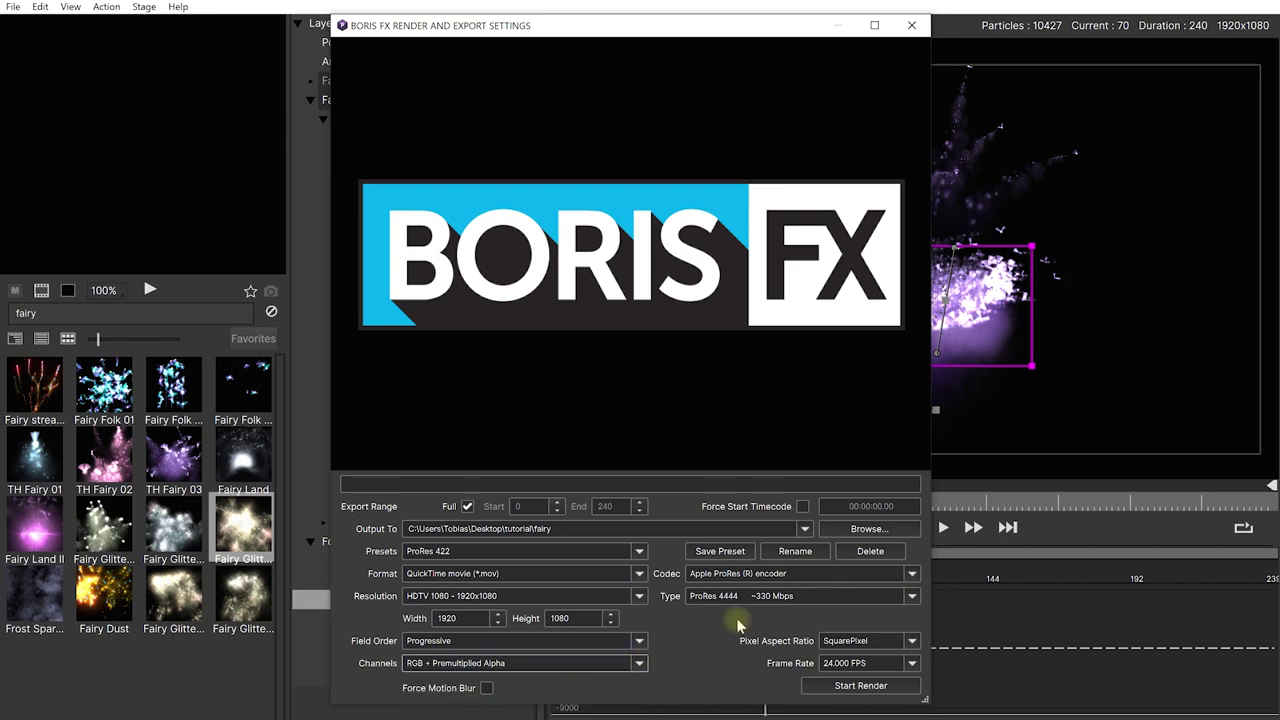
{"action": "left_click", "coordinate": [487, 689]}
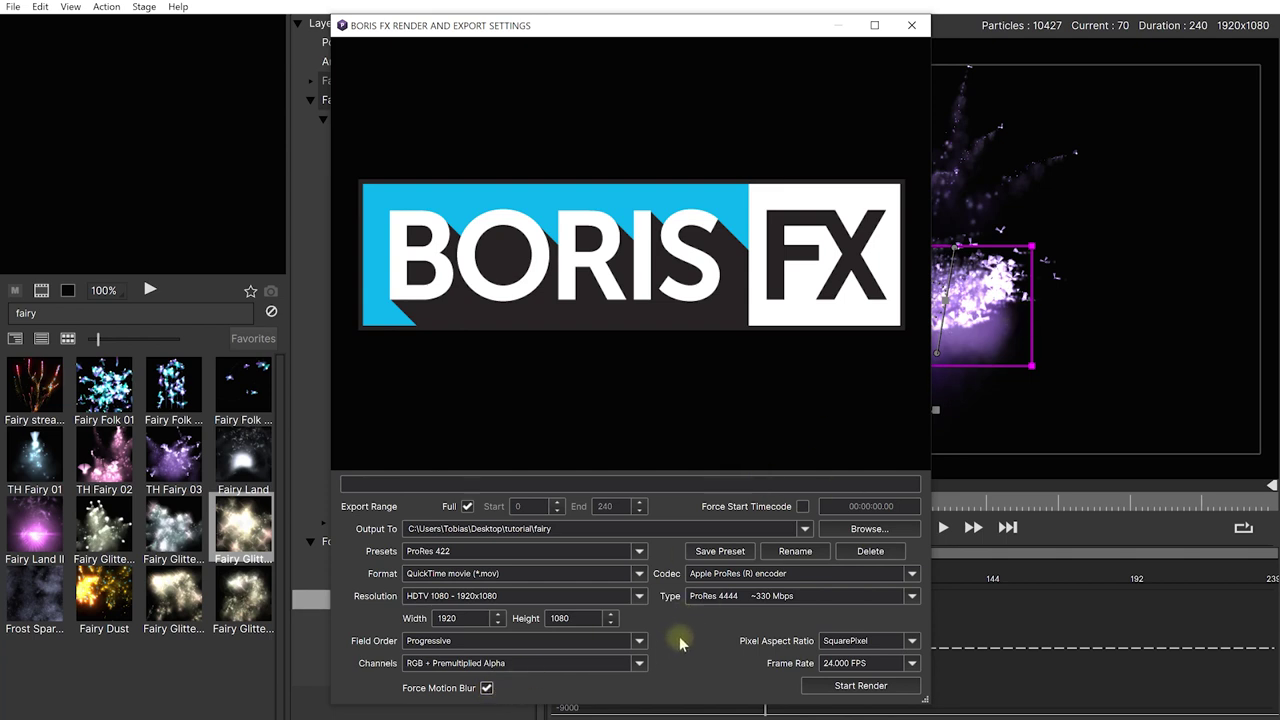
{"action": "left_click", "coordinate": [886, 688]}
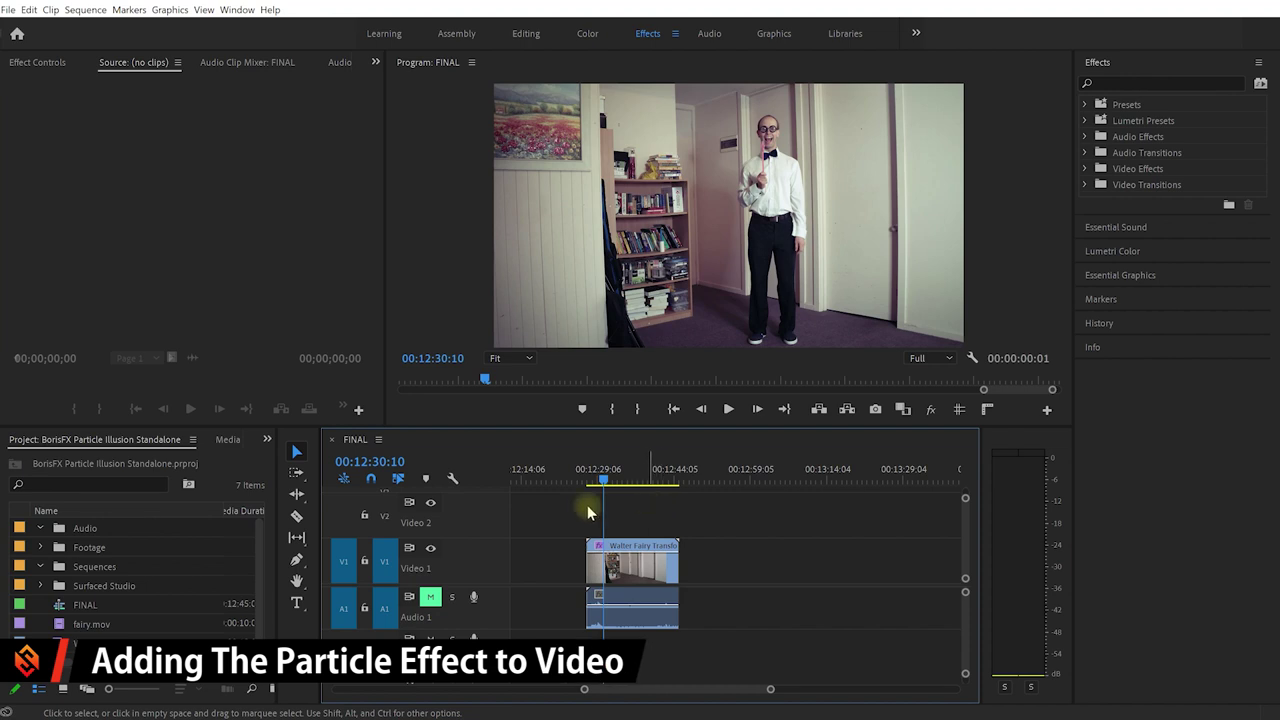
In Adobe Premiere Pro, place fairy.mov on Video 2 above the footage in the FINAL sequence and scrub through the overlay
{"action": "mouse_move", "coordinate": [603, 481]}
{"action": "left_mouse_down"}
{"action": "mouse_move", "coordinate": [638, 481]}
{"action": "mouse_move", "coordinate": [620, 481]}
{"action": "left_mouse_up"}
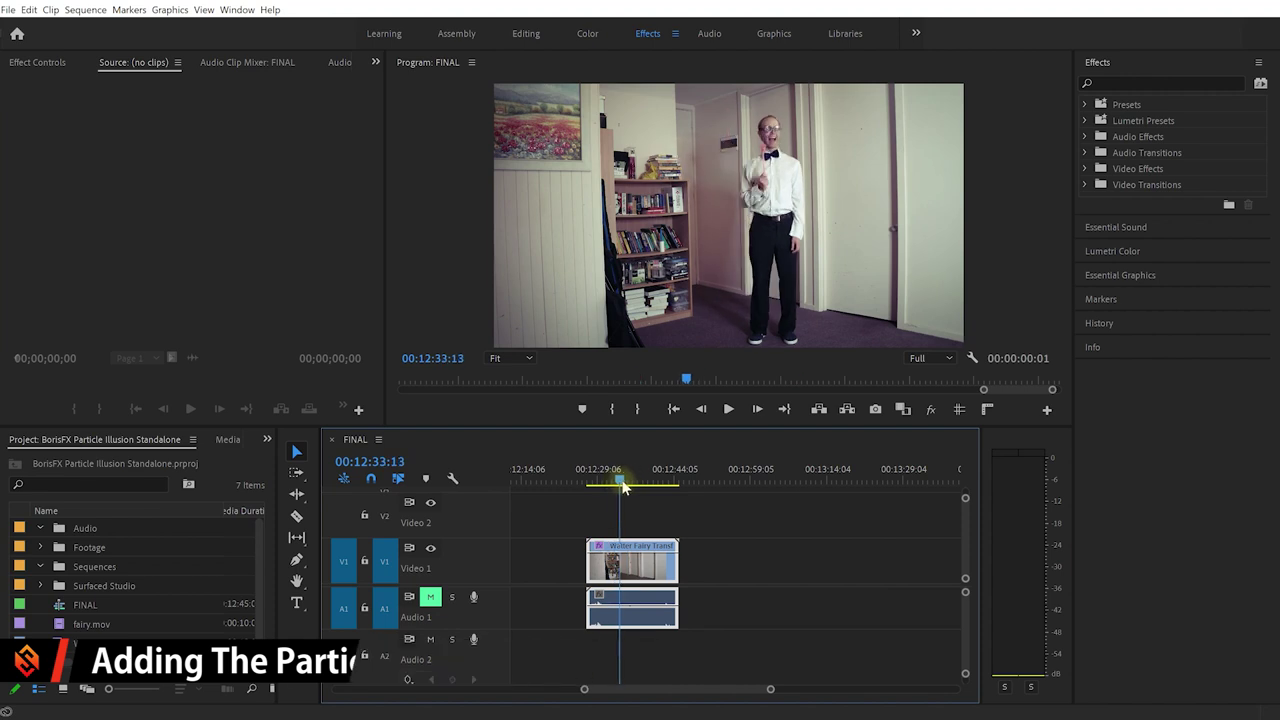
{"action": "left_click_drag", "start_coordinate": [62, 627], "coordinate": [607, 516]}
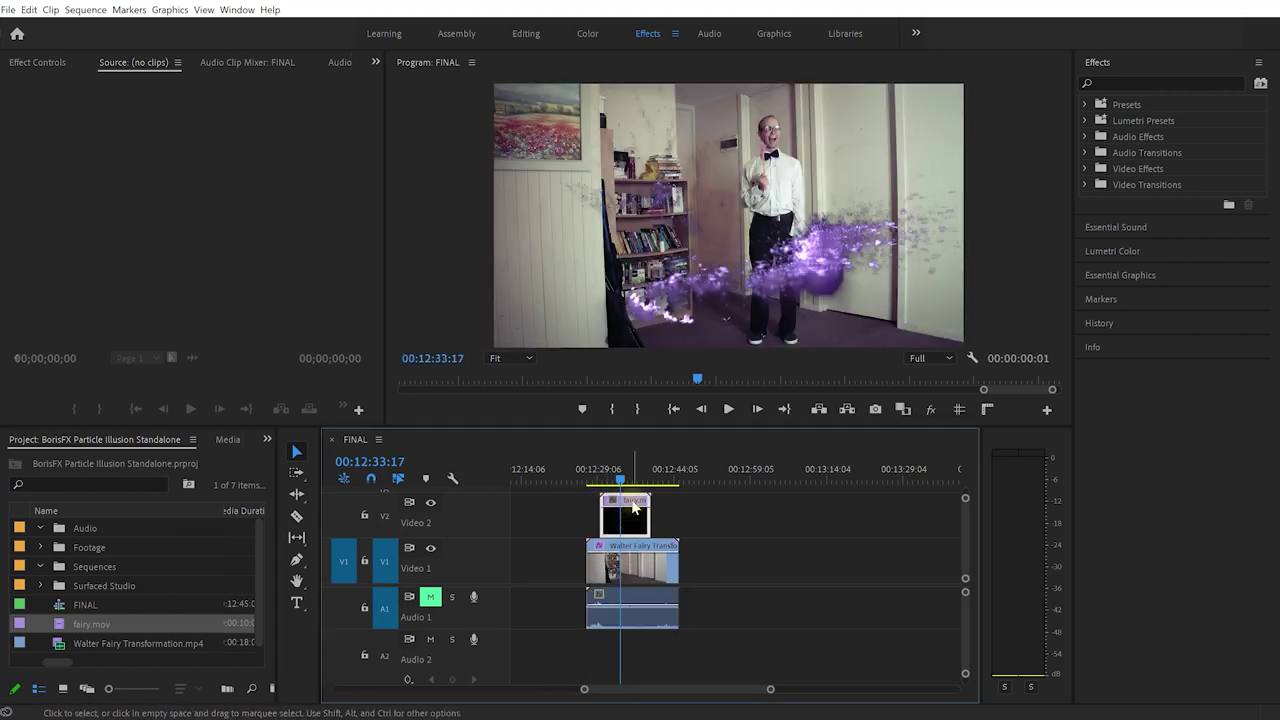
{"action": "left_click_drag", "start_coordinate": [622, 478], "coordinate": [620, 481]}
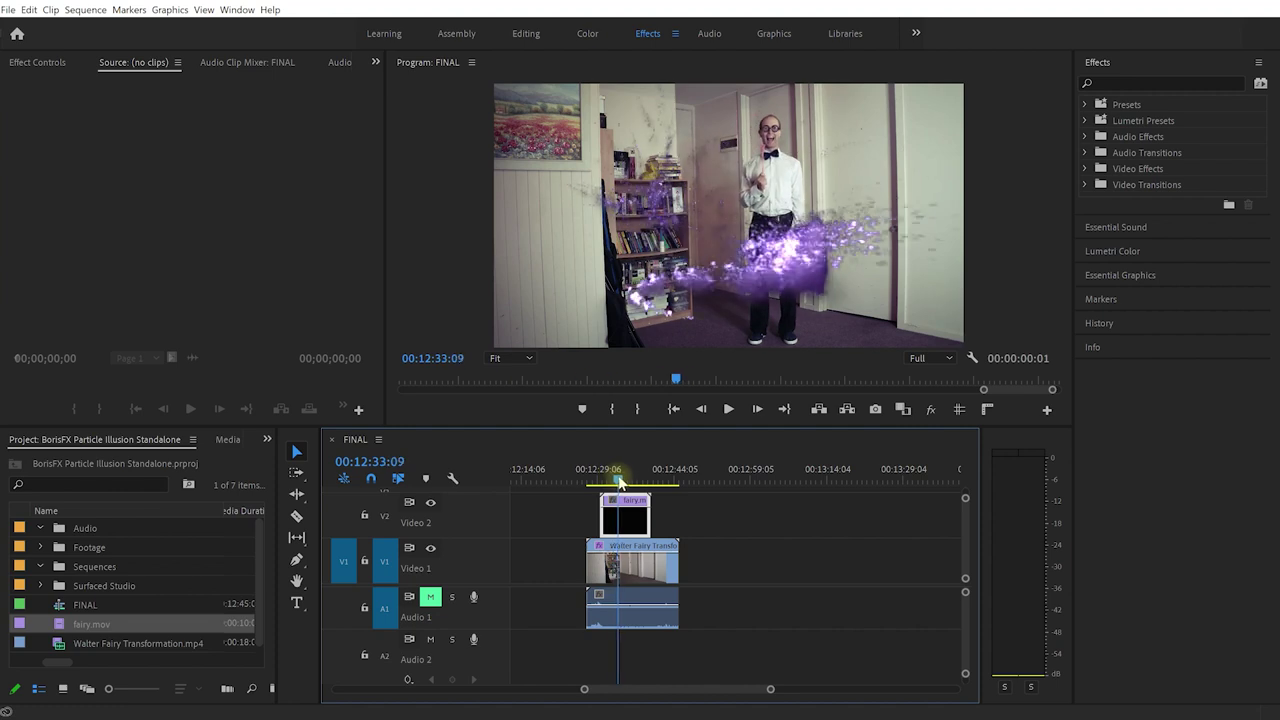
{"action": "left_click_drag", "start_coordinate": [612, 480], "coordinate": [622, 480]}
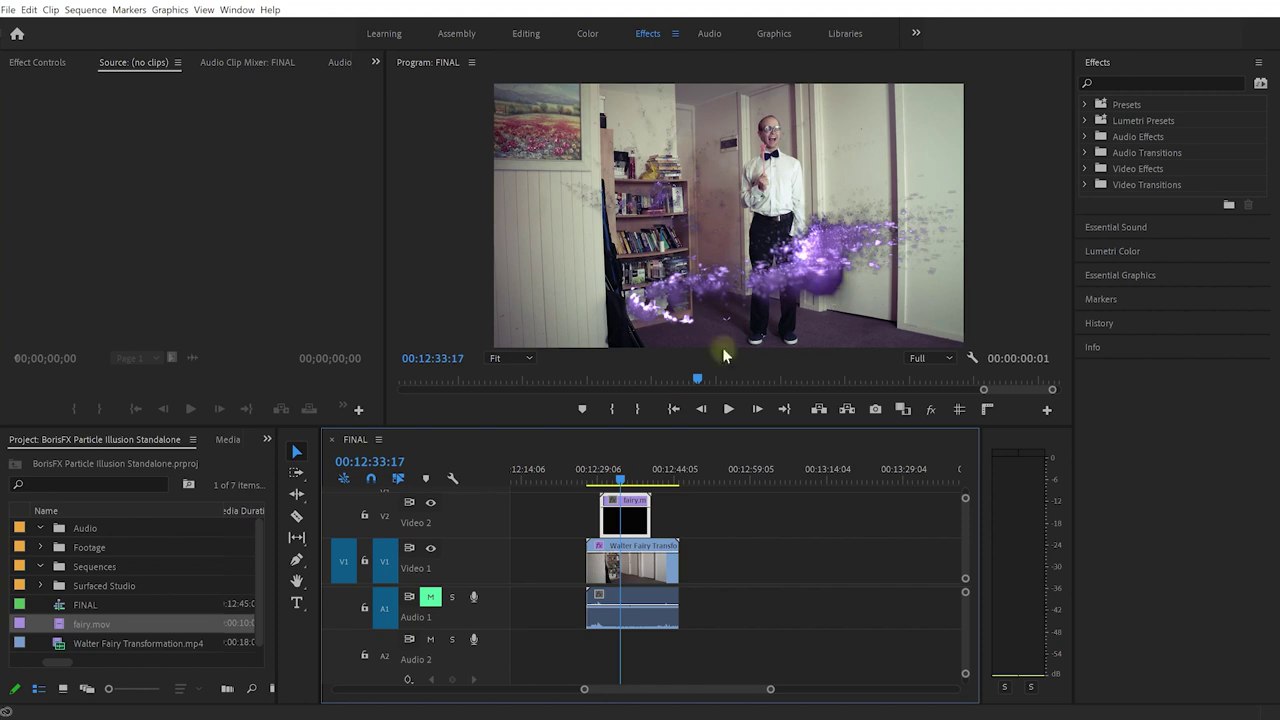
Shift fairy.mov on Video 2 to start near 00:12:32:13 and reposition it at 1146.4, 363.3 to follow the wand
{"action": "left_click_drag", "start_coordinate": [625, 517], "coordinate": [638, 517]}
{"action": "key", "text": "alt+Left"}
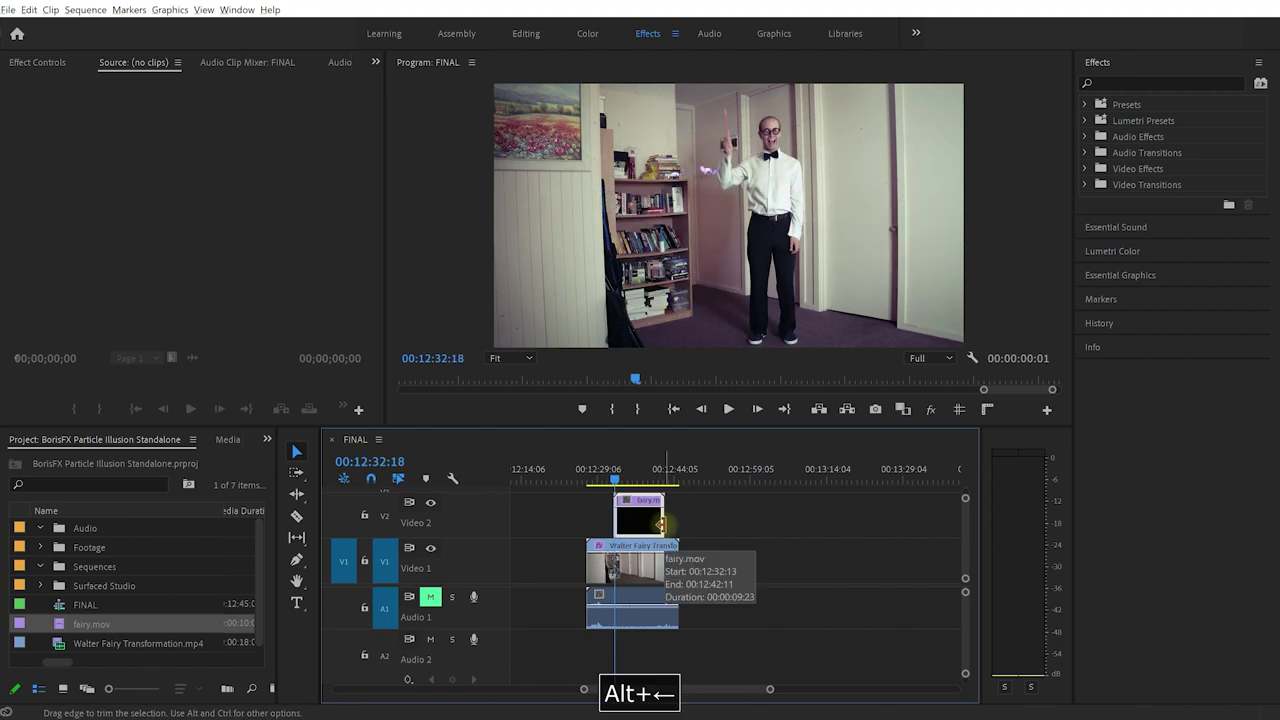
{"action": "left_click", "coordinate": [40, 66]}
{"action": "left_click", "coordinate": [723, 235]}
{"action": "left_click", "coordinate": [617, 481]}
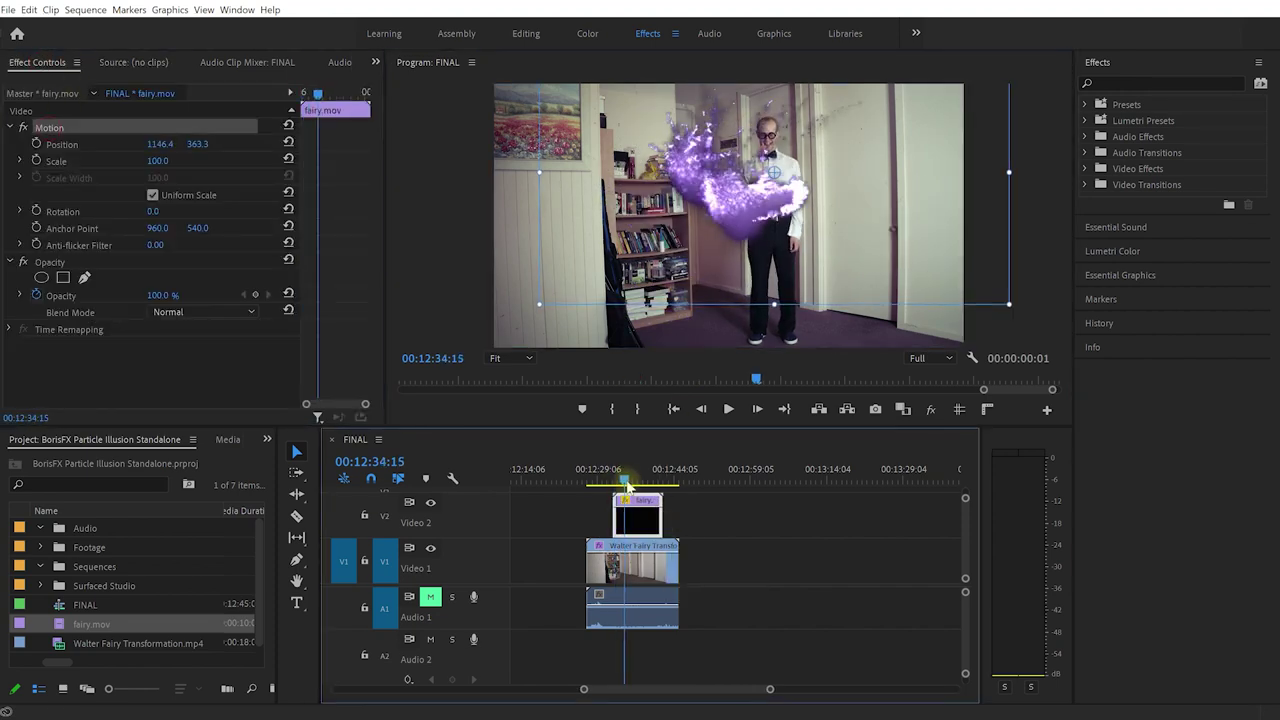
Set the fairy.mov clip's blend mode to Screen and scrub through the result
{"action": "left_click", "coordinate": [165, 312]}
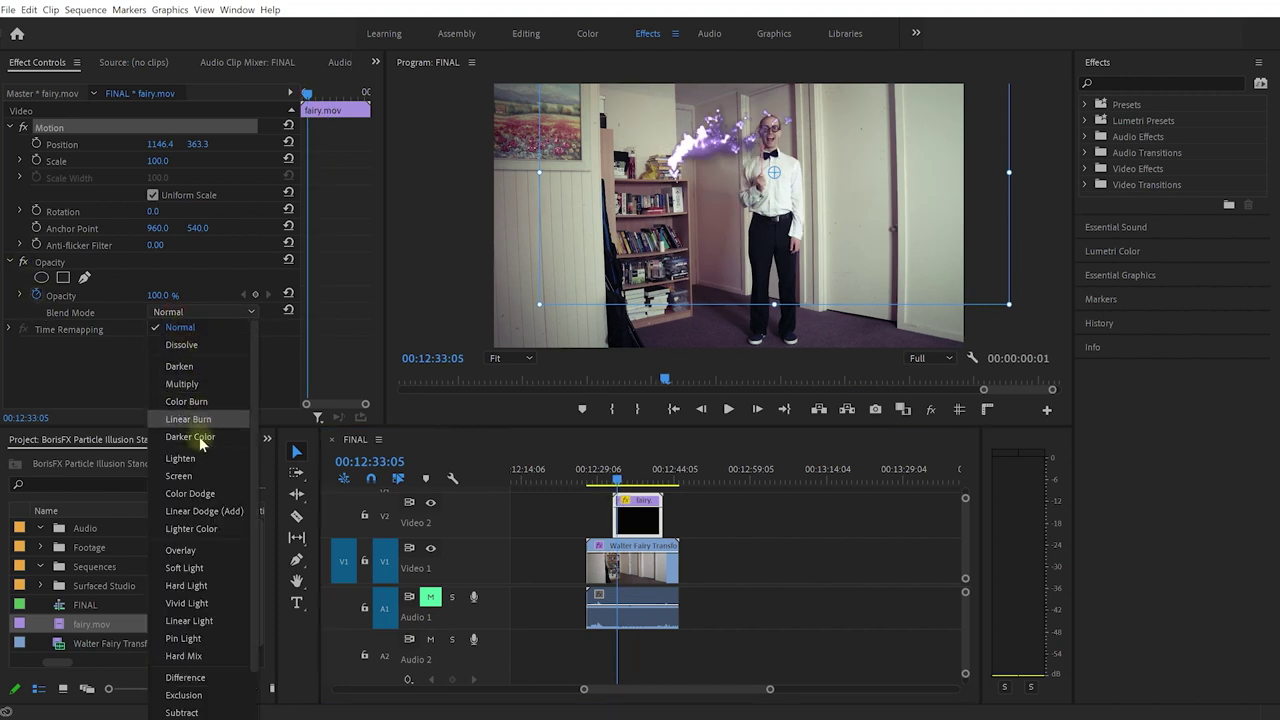
{"action": "left_click", "coordinate": [188, 478]}
{"action": "left_click", "coordinate": [624, 474]}
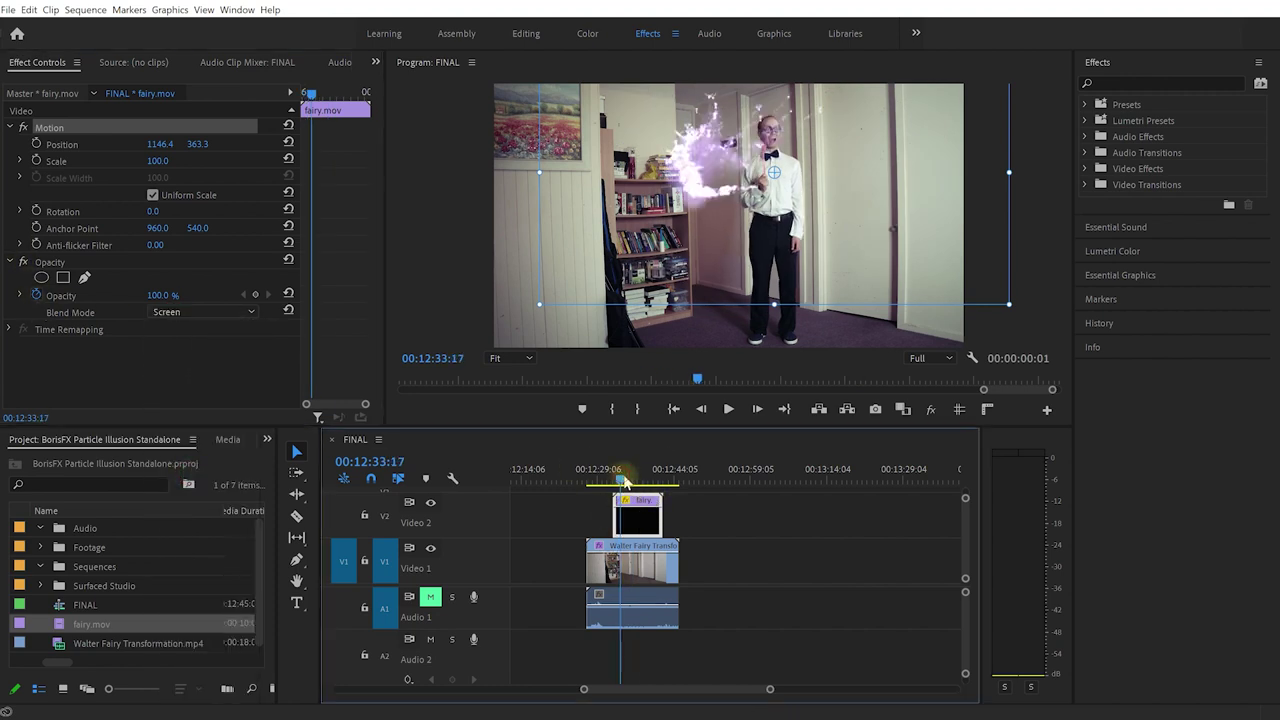
Find the Sapphire Lighting effect S_Glow and apply it to the fairy.mov clip
{"action": "left_click", "coordinate": [1143, 84]}
{"action": "type", "text": "s_glow"}
{"action": "left_click_drag", "start_coordinate": [1145, 200], "coordinate": [423, 223]}
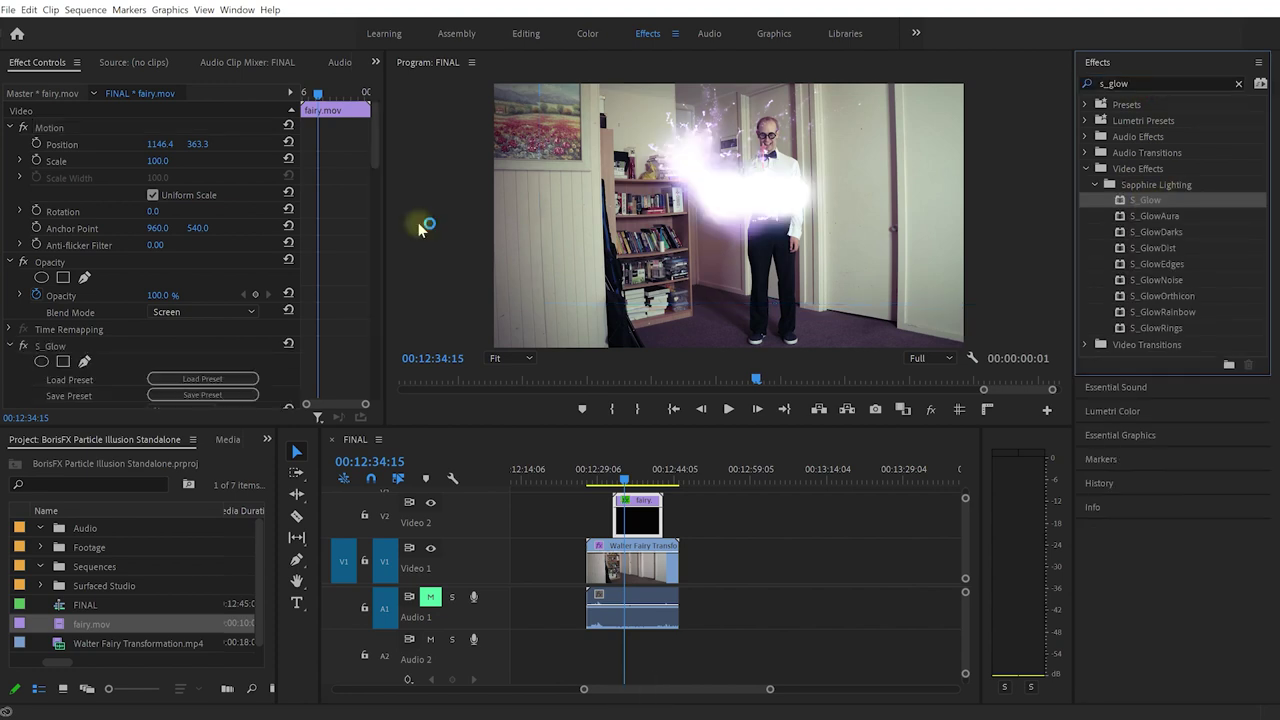
Deselect the clips and play the FINAL sequence from about 00:12:30:10 to preview the glowing particle trail
{"action": "key", "text": "Return"}
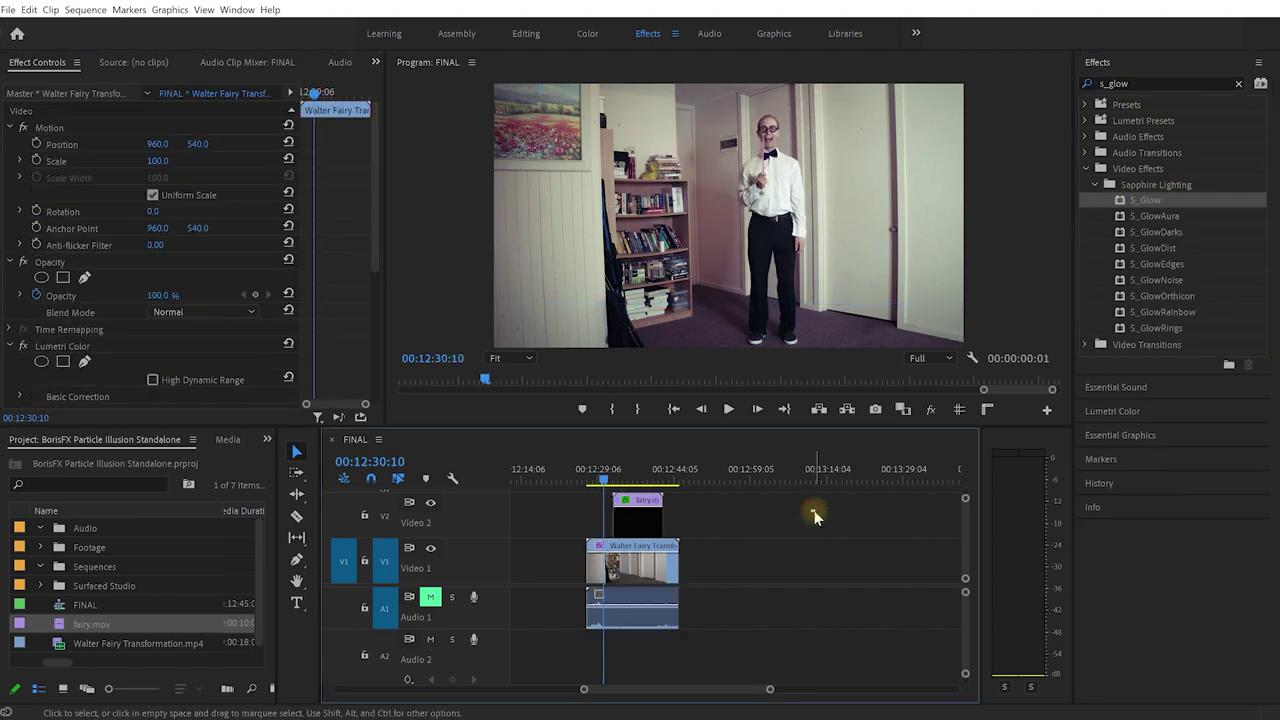
{"action": "left_click", "coordinate": [806, 516]}
{"action": "key", "text": "space"}
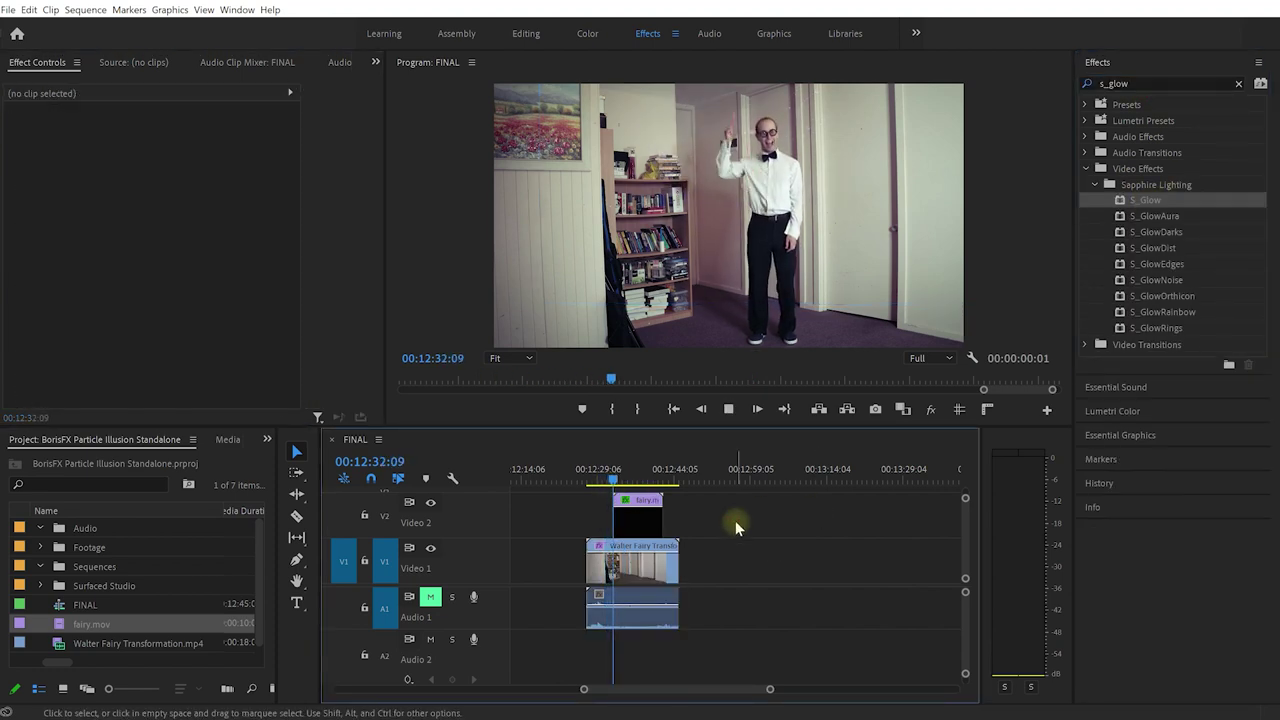